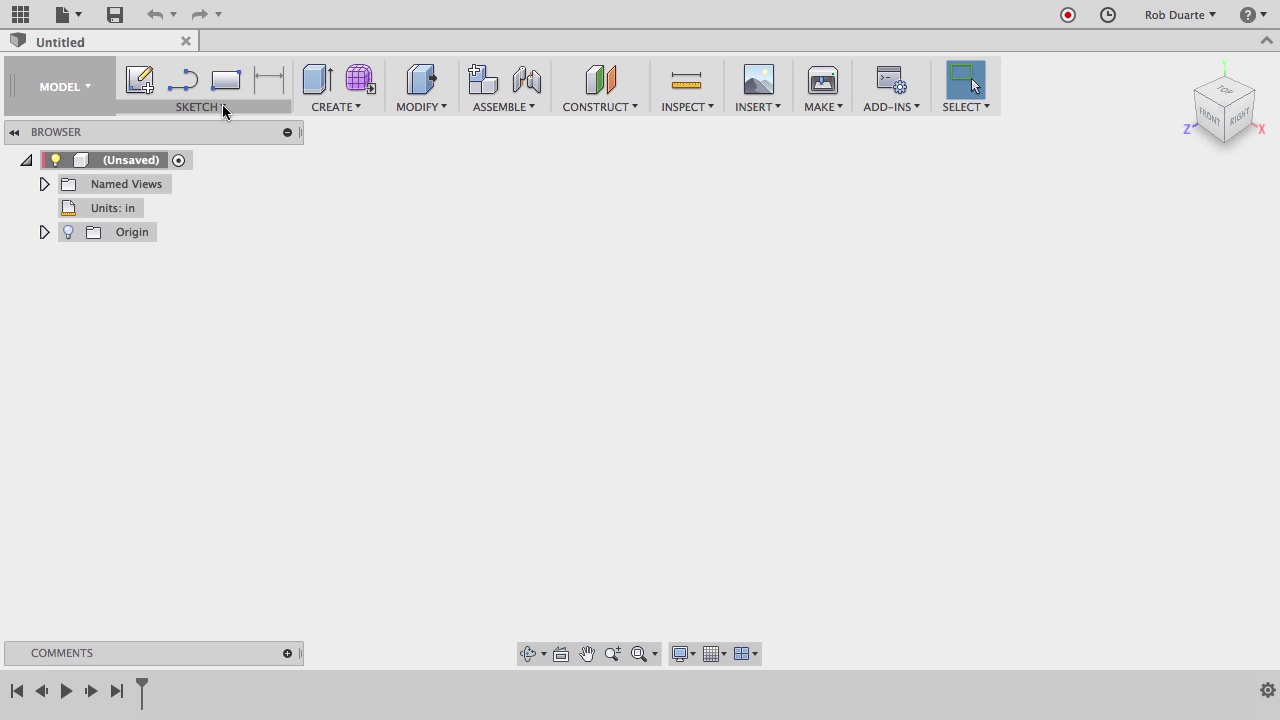
# - Start a new sketch on the XY origin plane
pyautogui.click(336, 106)
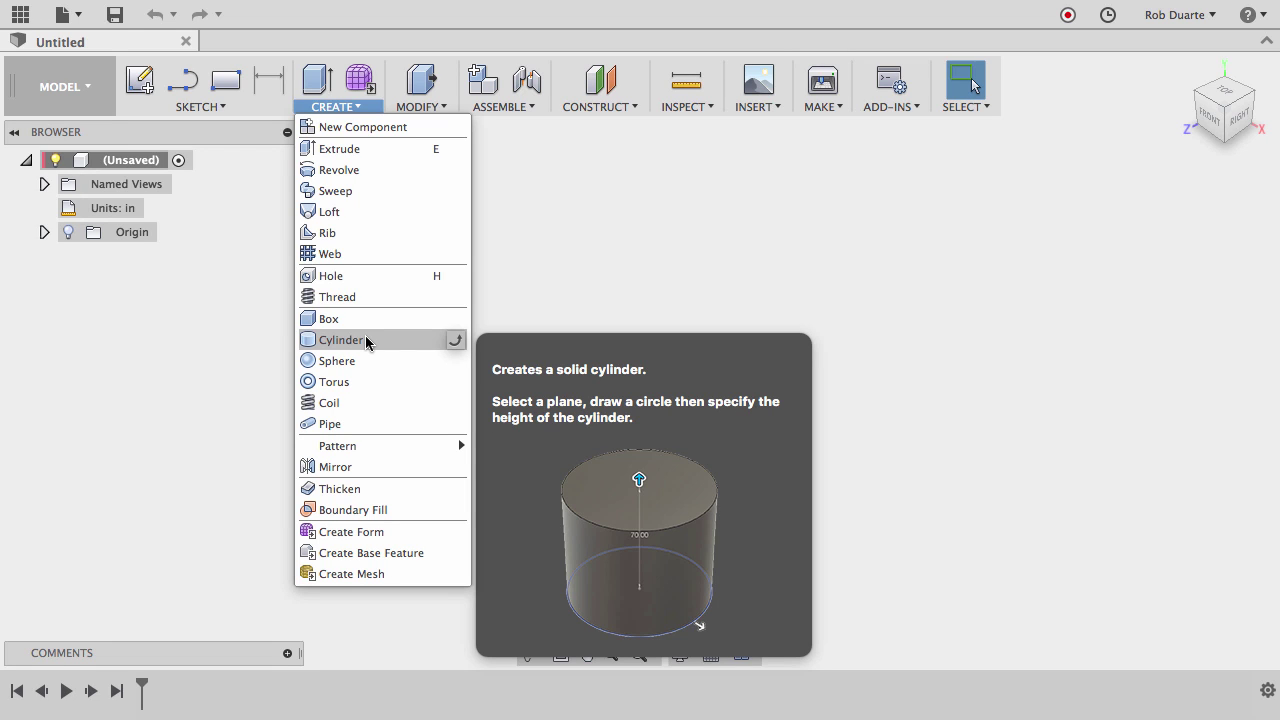
pyautogui.click(240, 110)
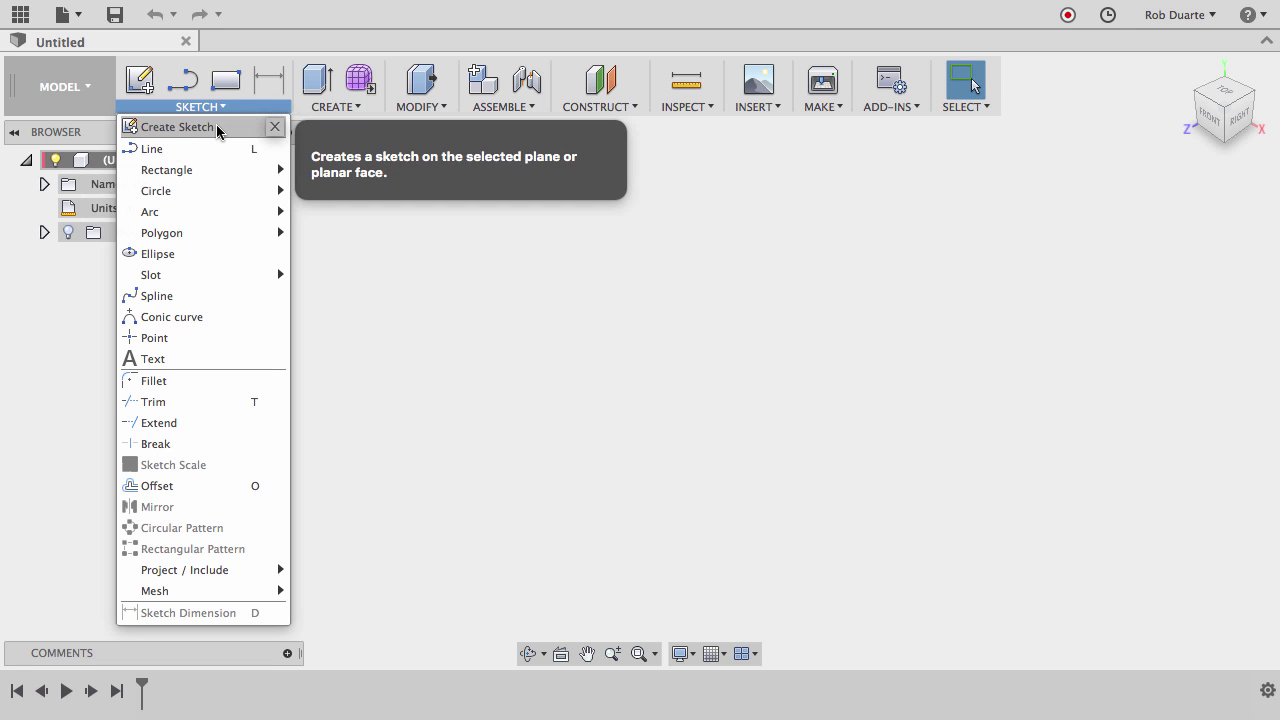
pyautogui.click(216, 127)
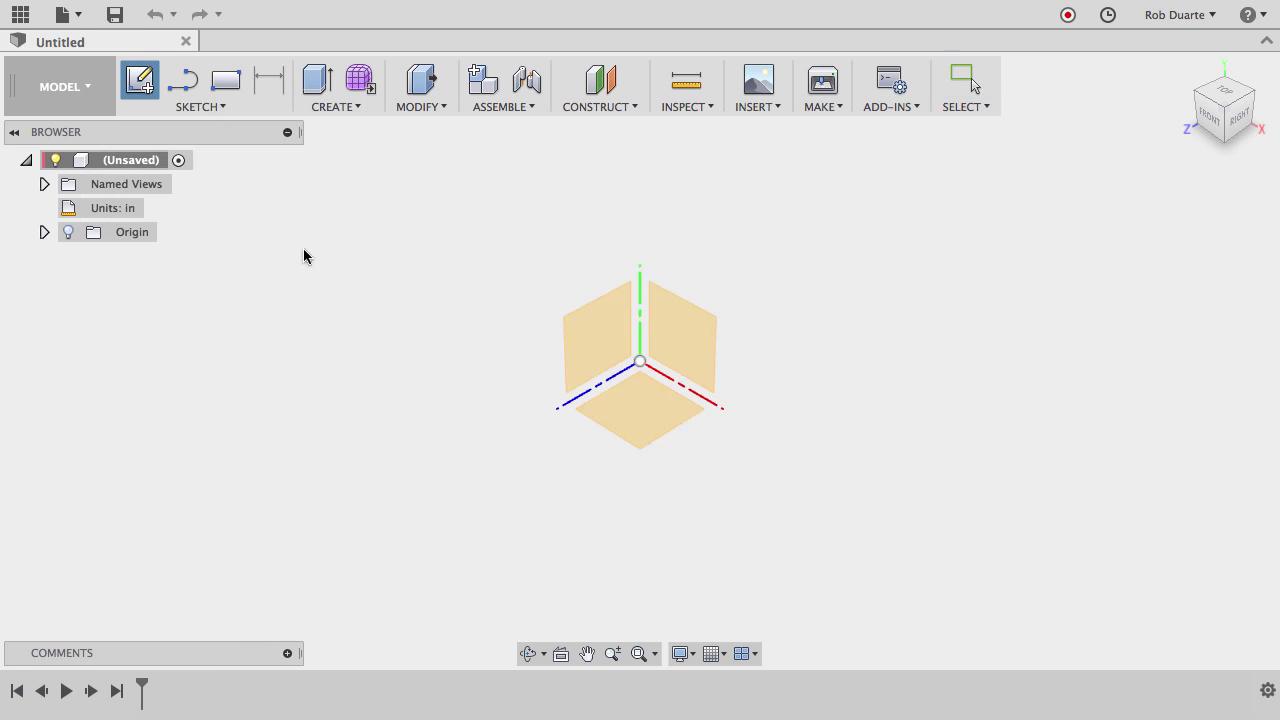
pyautogui.click(657, 415)
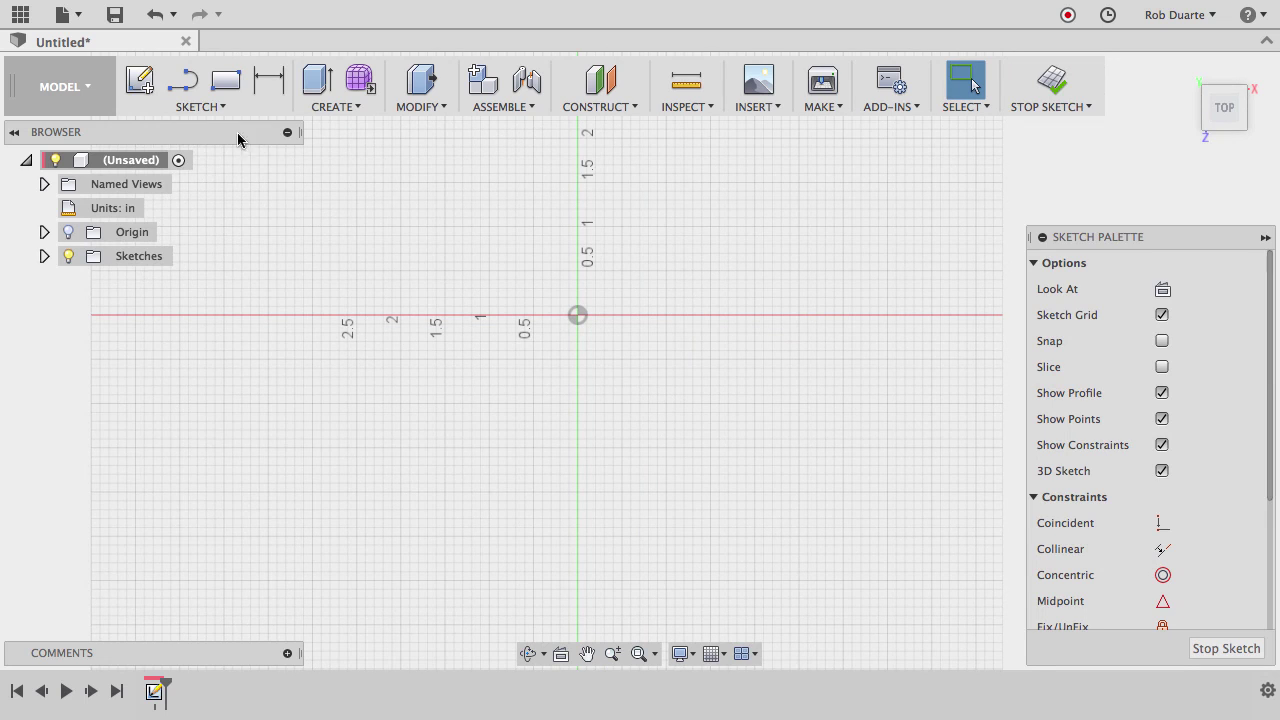
# - Draw a 3 in circumscribed hexagon centred on the origin and finish the sketch
pyautogui.click(211, 108)
pyautogui.moveTo(214, 232)
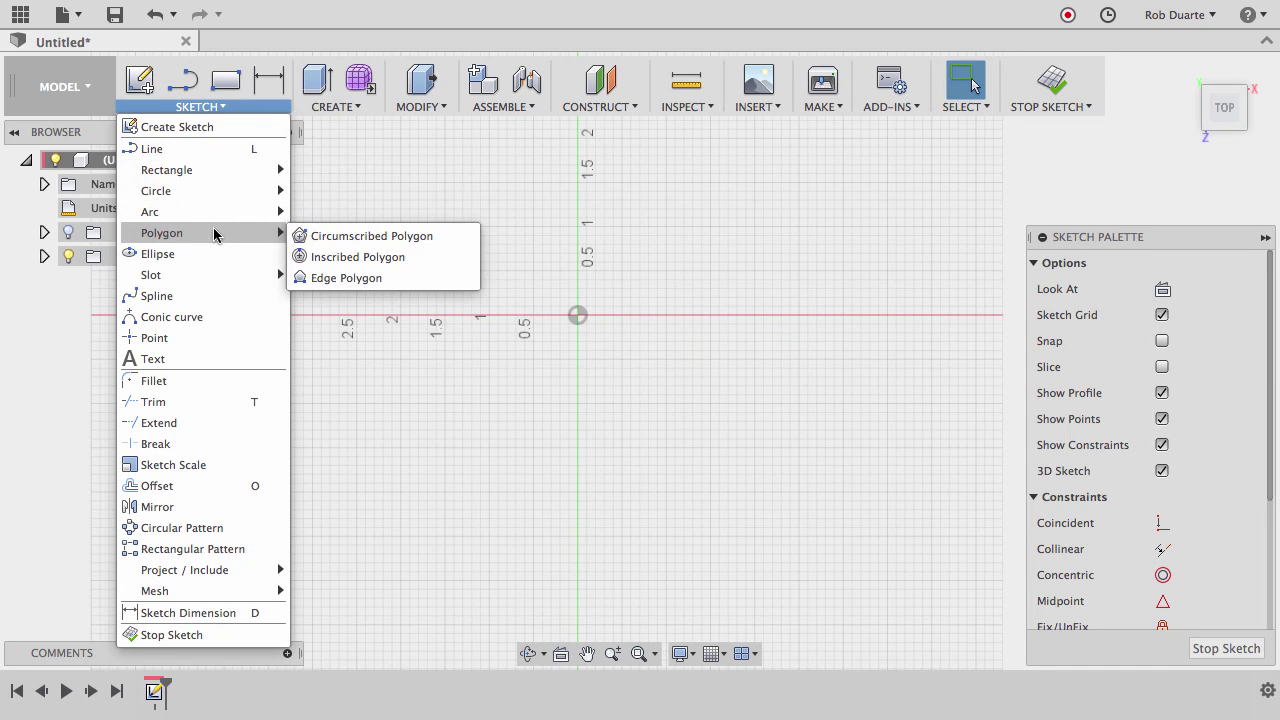
pyautogui.click(366, 256)
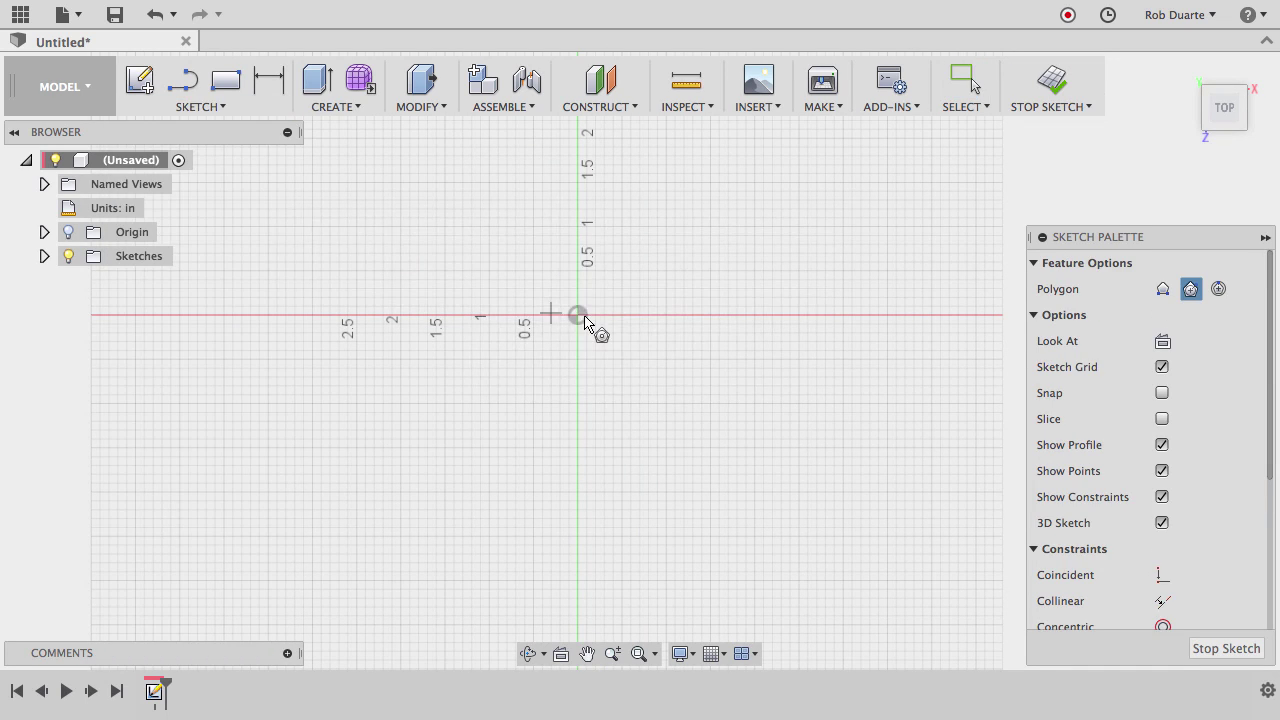
pyautogui.click(578, 316)
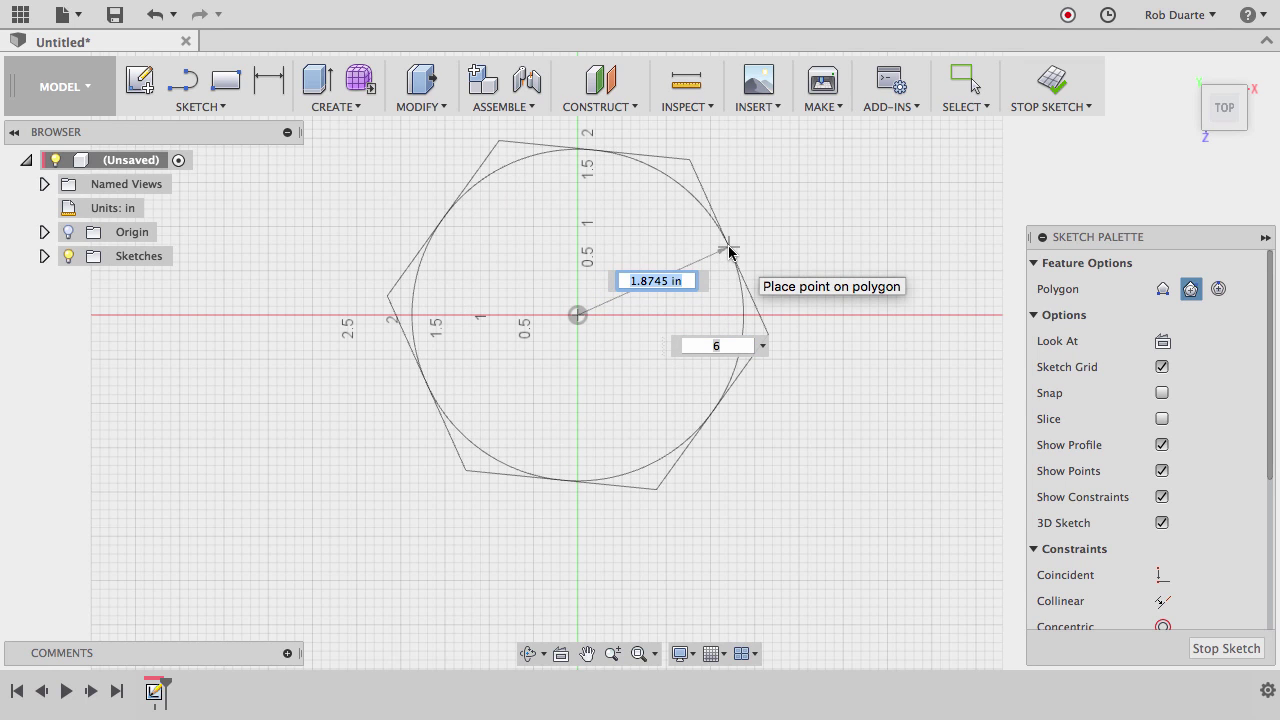
pyautogui.write('3')
pyautogui.press('Return')
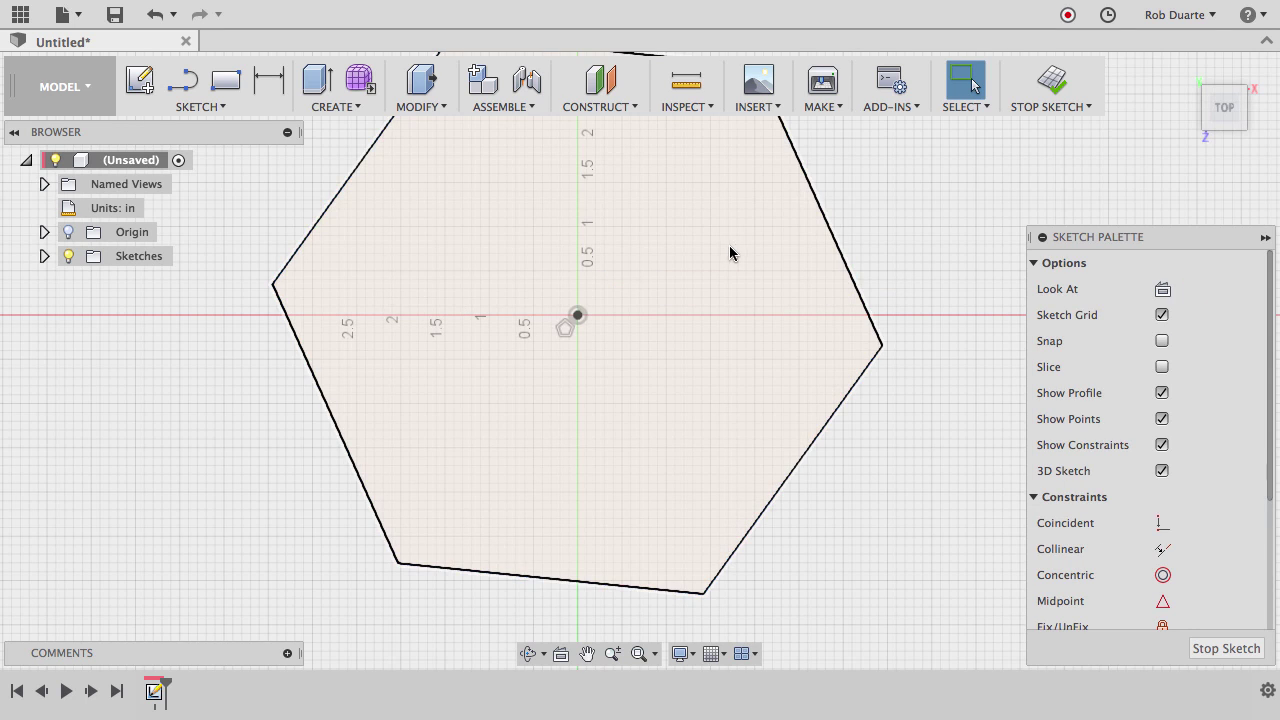
pyautogui.click(1055, 80)
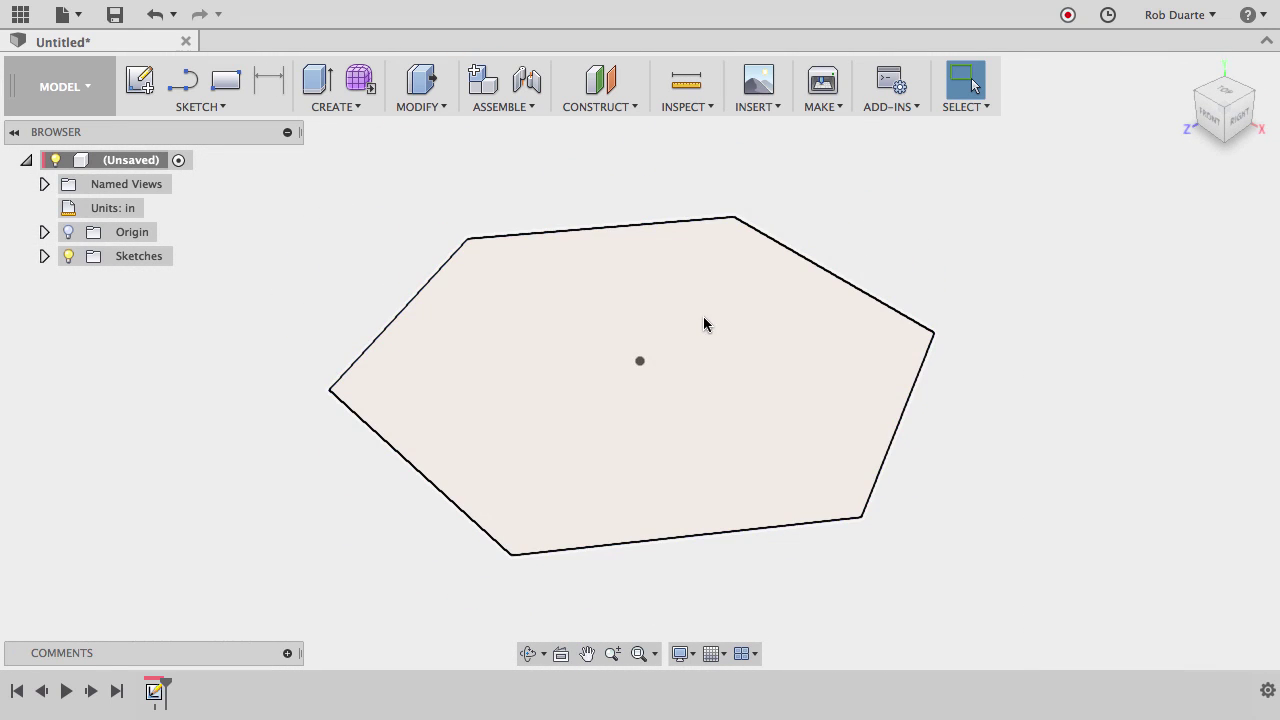
# - Extrude the hexagon profile 6 in upward into a prism, viewed from above
pyautogui.click(714, 353)
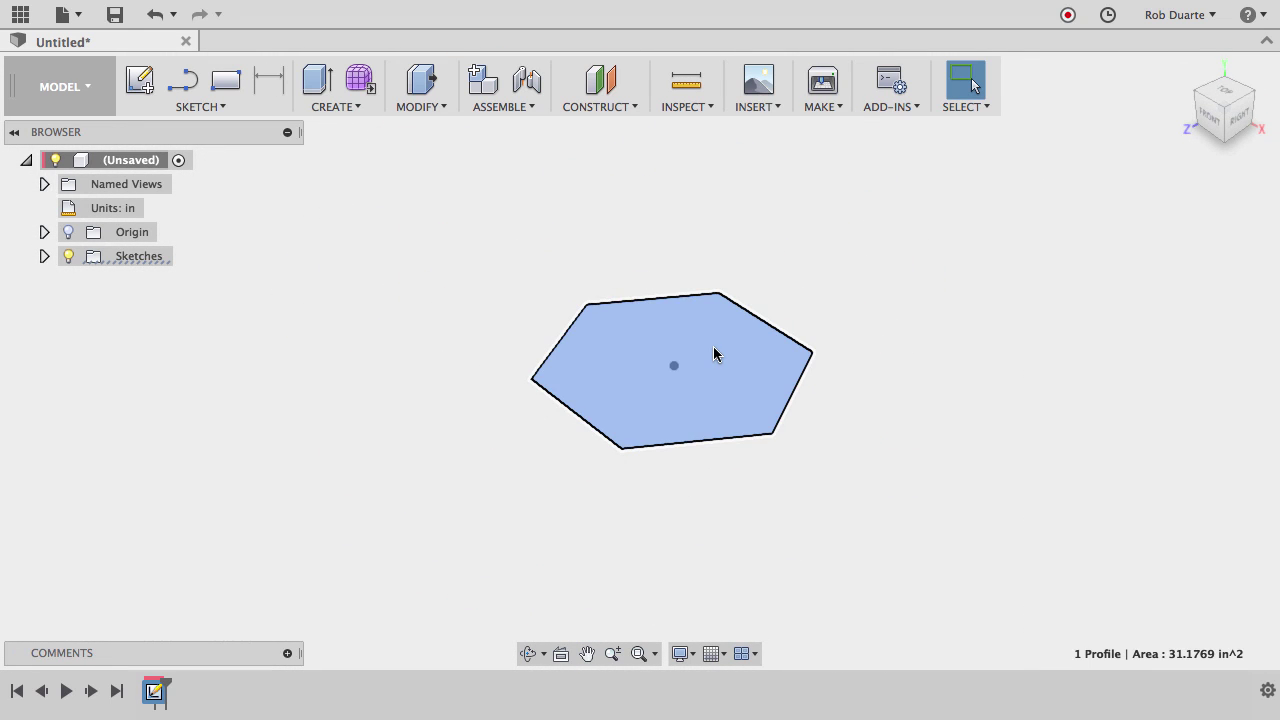
pyautogui.click(313, 80)
pyautogui.moveTo(674, 349); pyautogui.dragTo(675, 200)
pyautogui.write('6')
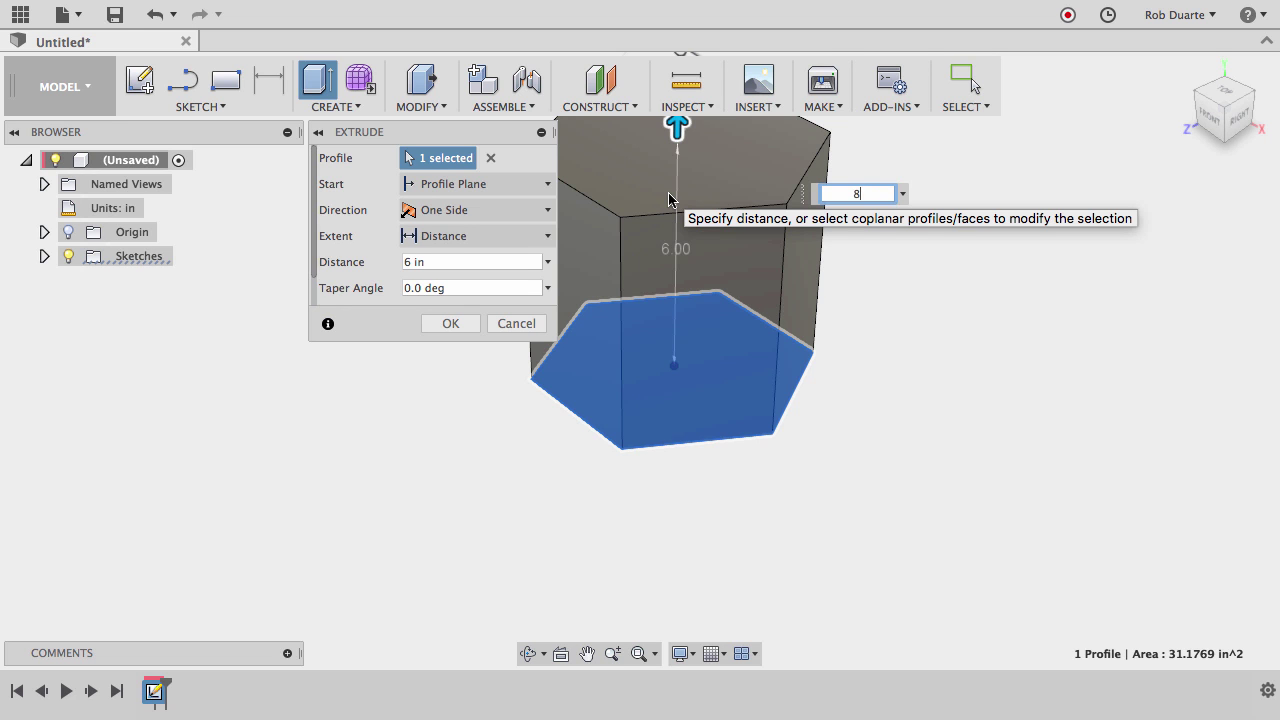
pyautogui.press('Return')
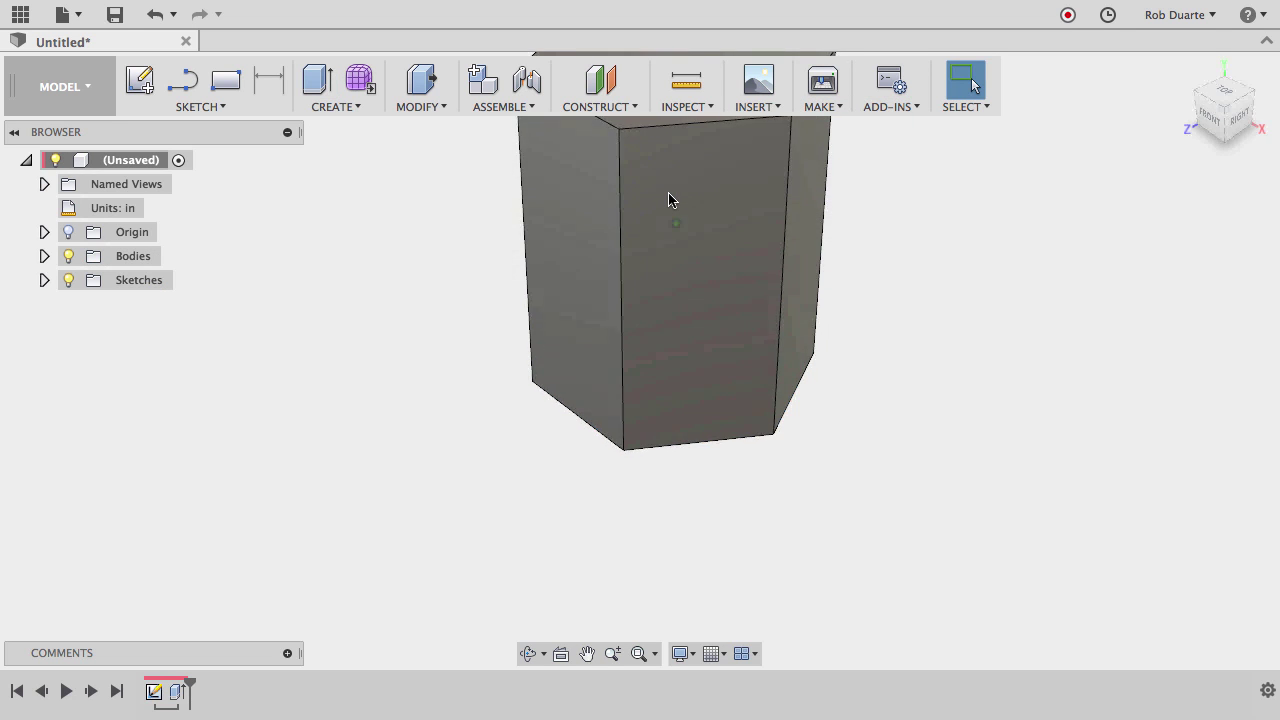
pyautogui.keyDown('shift'); pyautogui.moveTo(668, 197); pyautogui.dragTo(693, 306, button='middle'); pyautogui.keyUp('shift')
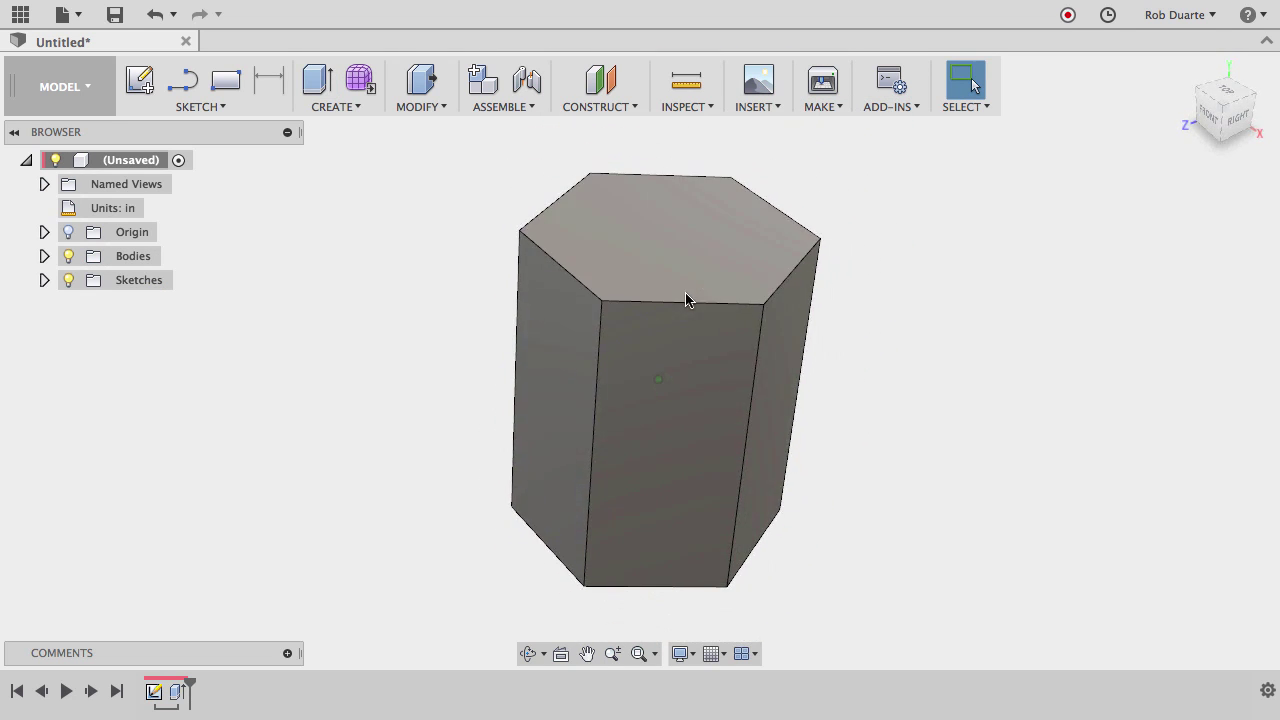
# - Twist the prism's top face -75° with Move, then undo the twist and the extrusion
pyautogui.click(686, 299)
pyautogui.click(431, 289)
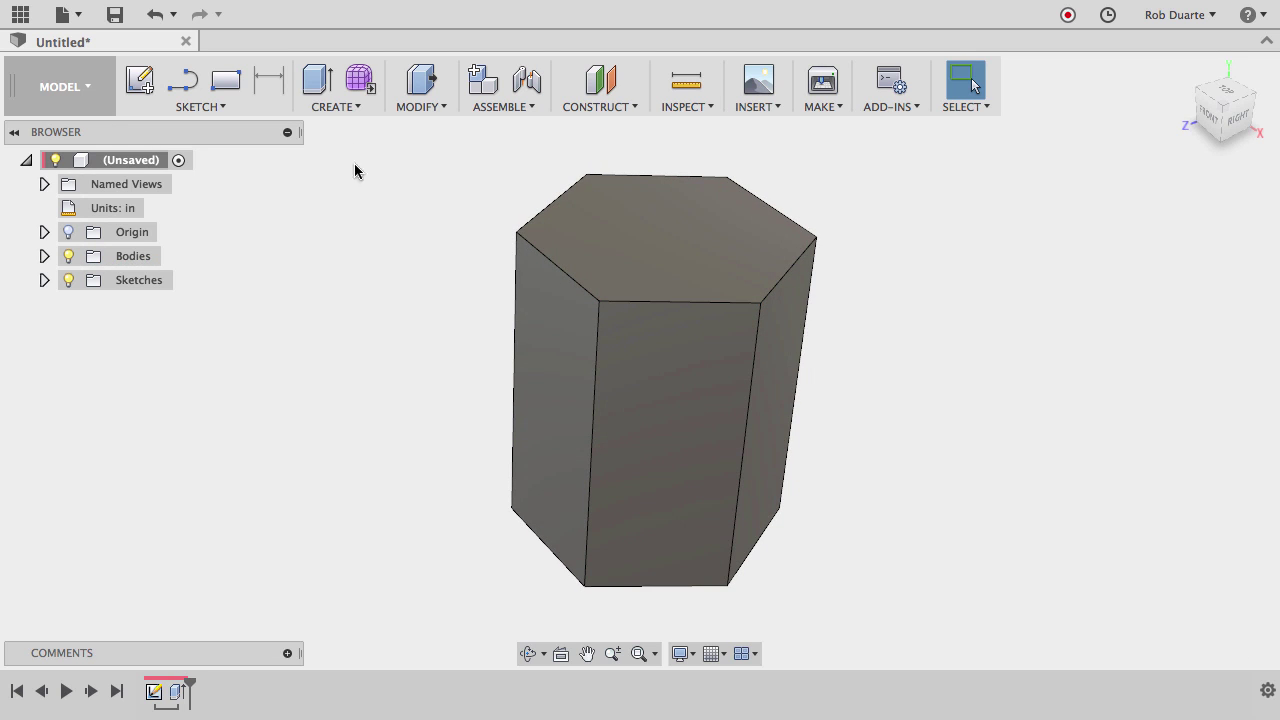
pyautogui.press('m')
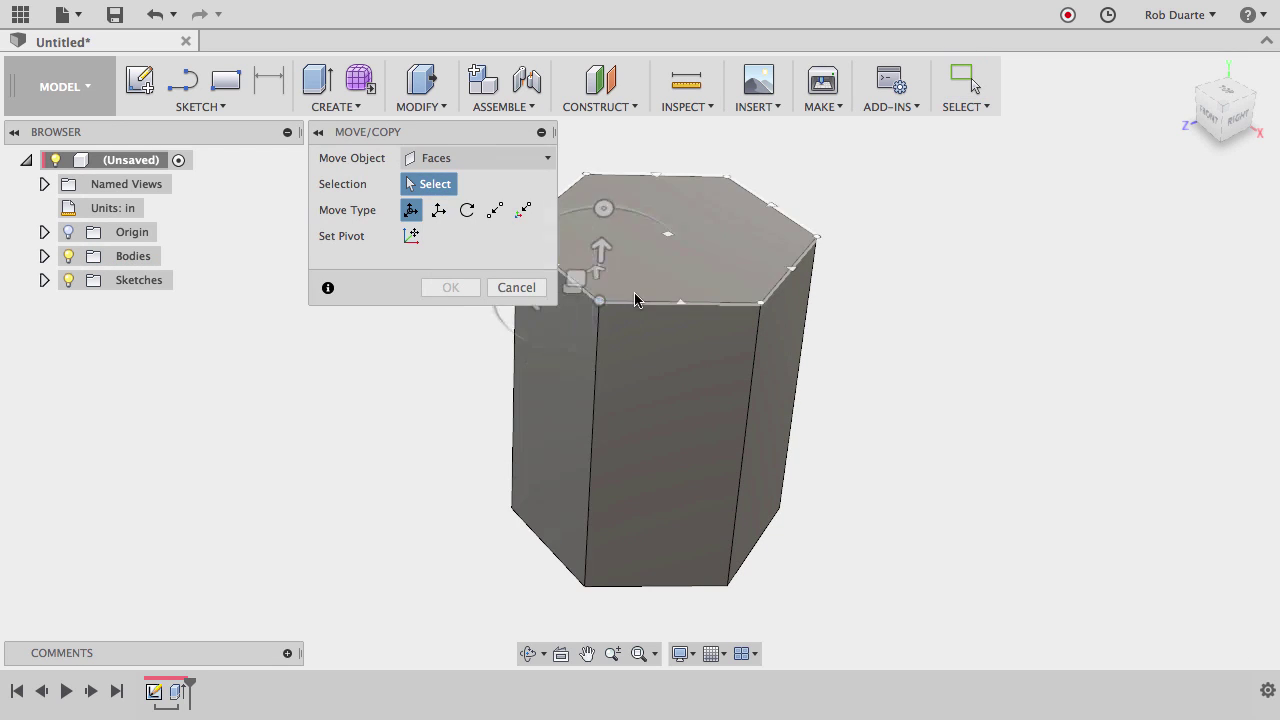
pyautogui.click(650, 233)
pyautogui.moveTo(565, 220); pyautogui.dragTo(677, 134)
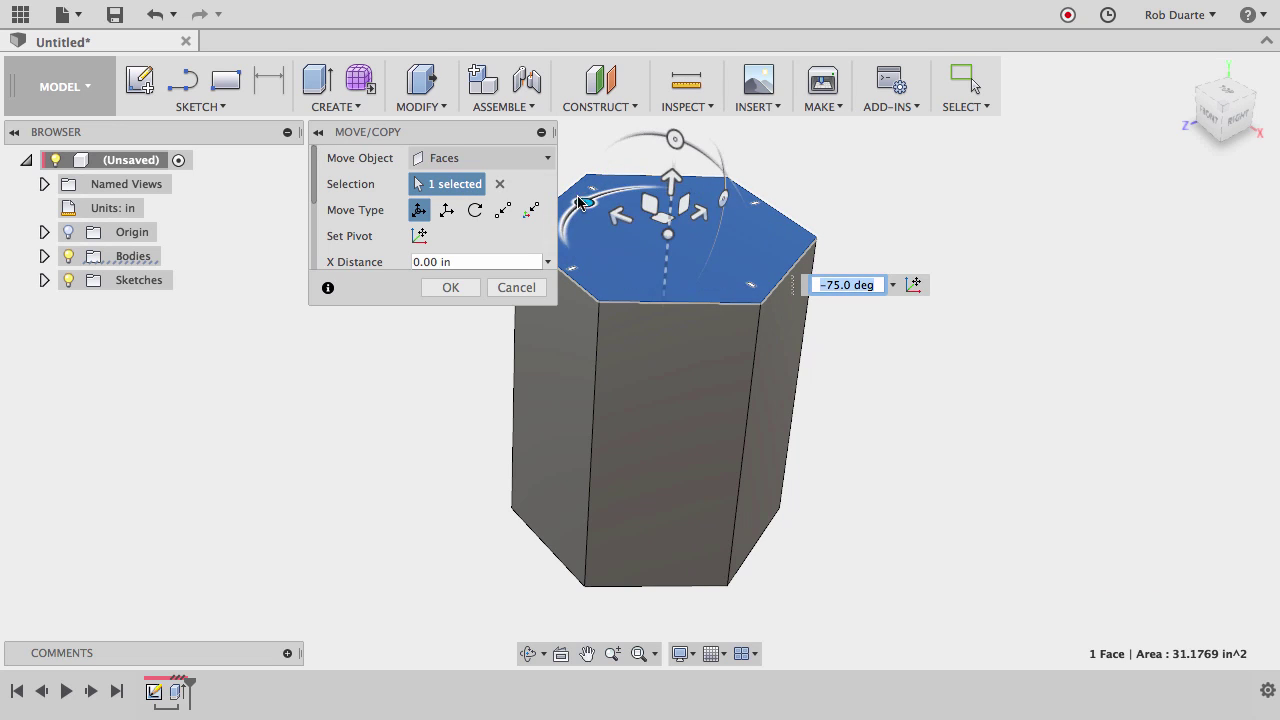
pyautogui.click(448, 287)
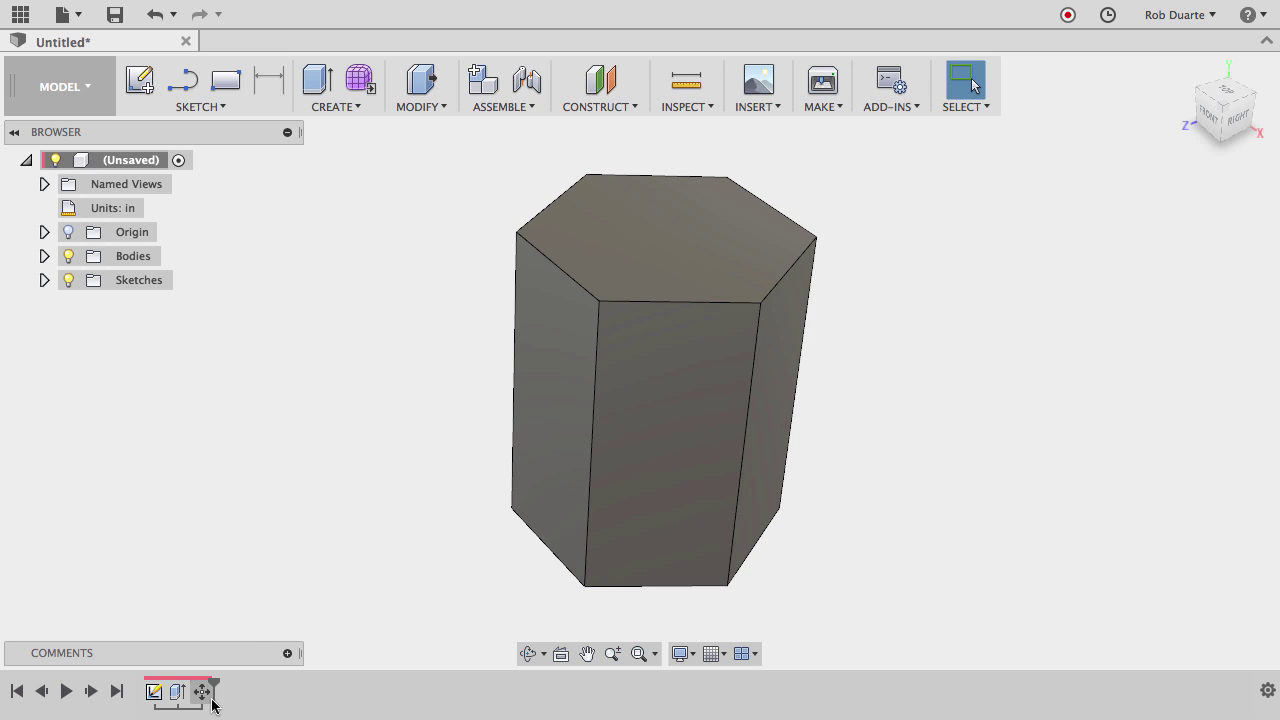
pyautogui.press('super+z')
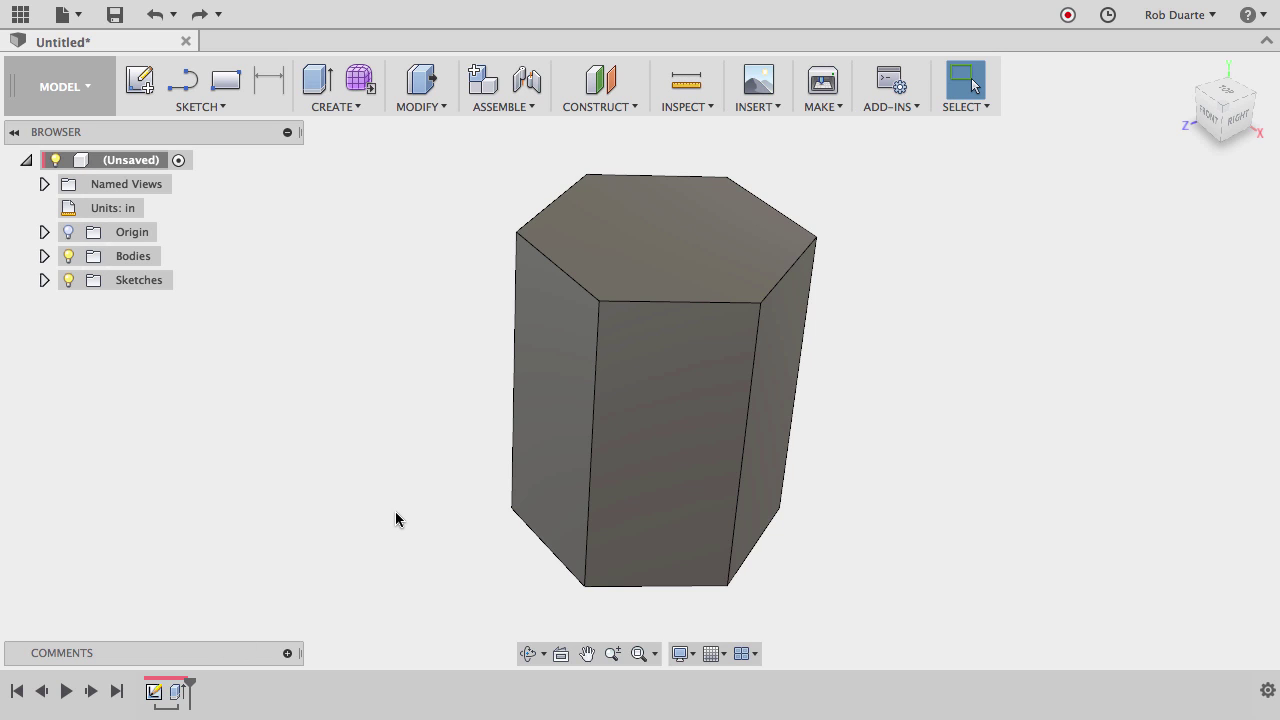
pyautogui.press('super+z')
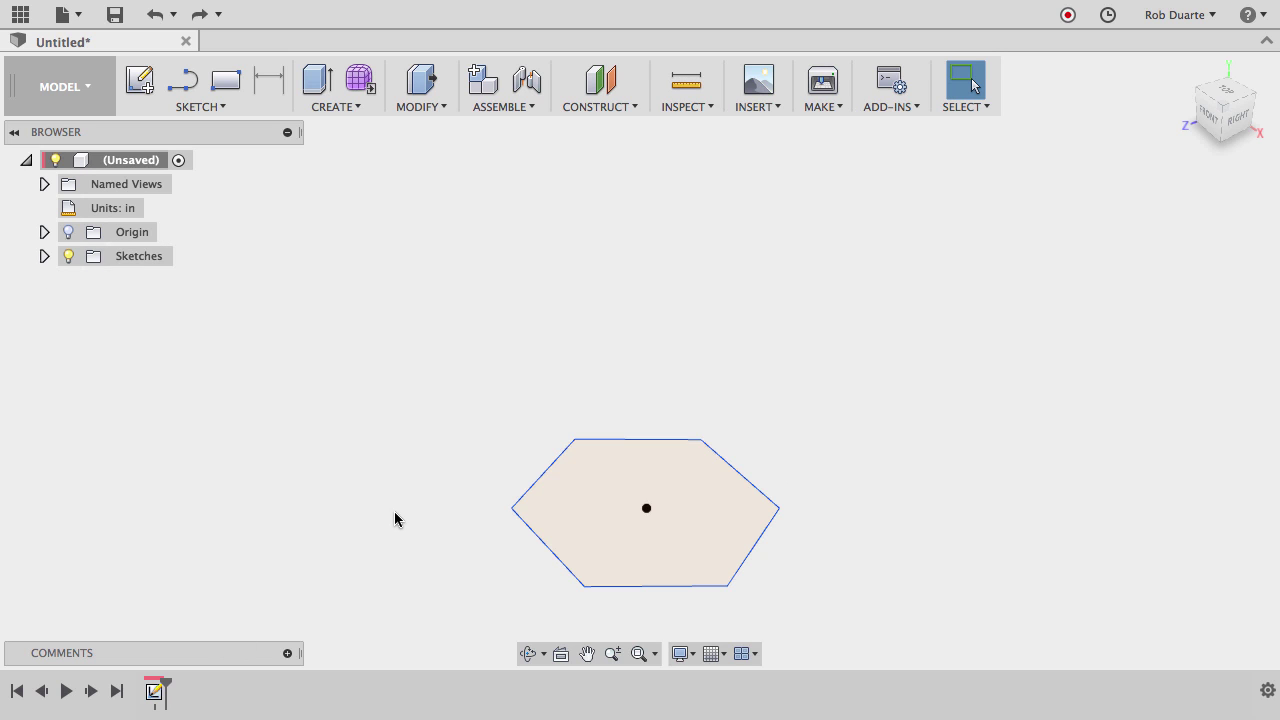
# - Create a construction plane offset 6 in above the hexagon sketch
pyautogui.click(599, 88)
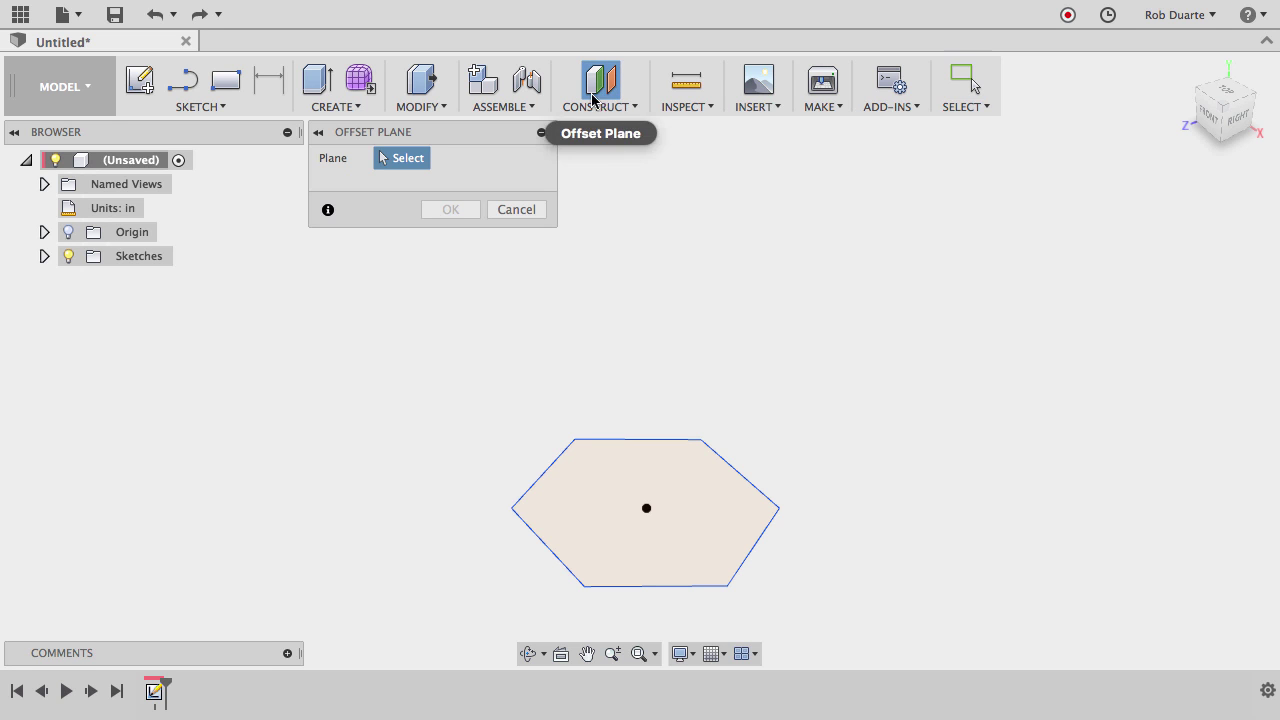
pyautogui.click(679, 535)
pyautogui.moveTo(646, 491); pyautogui.dragTo(683, 295)
pyautogui.write('88')
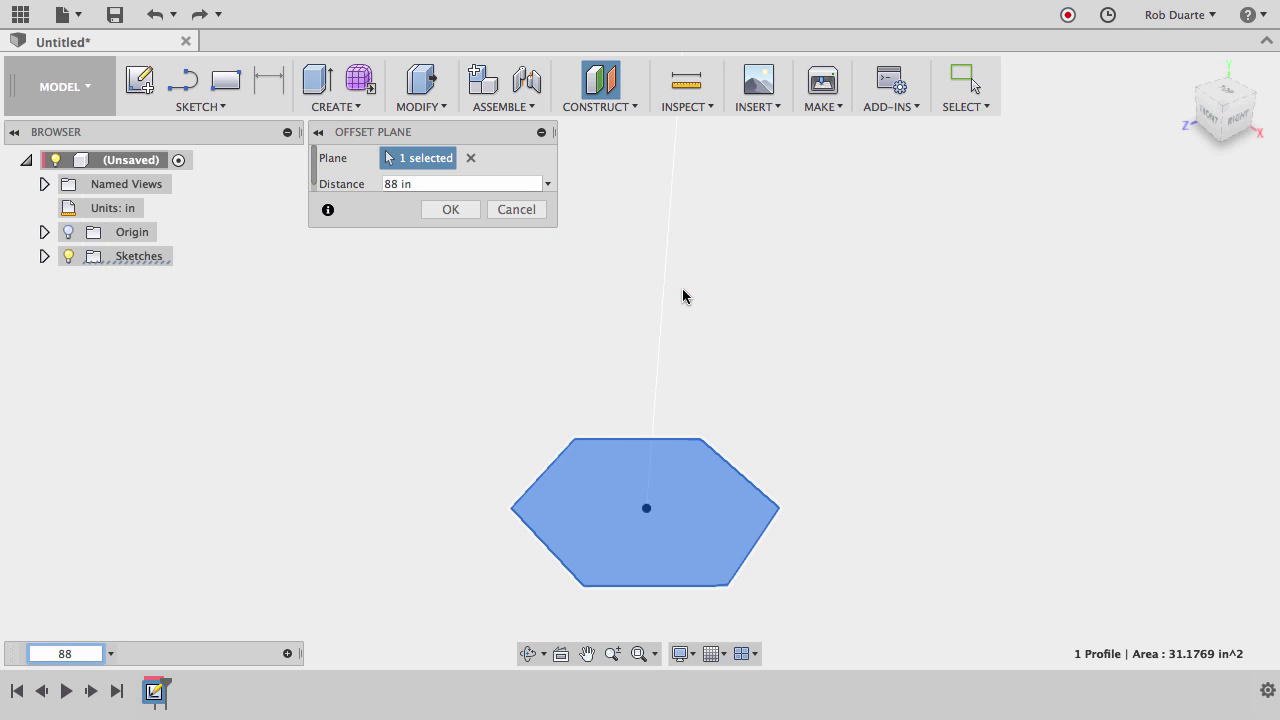
pyautogui.click(397, 185)
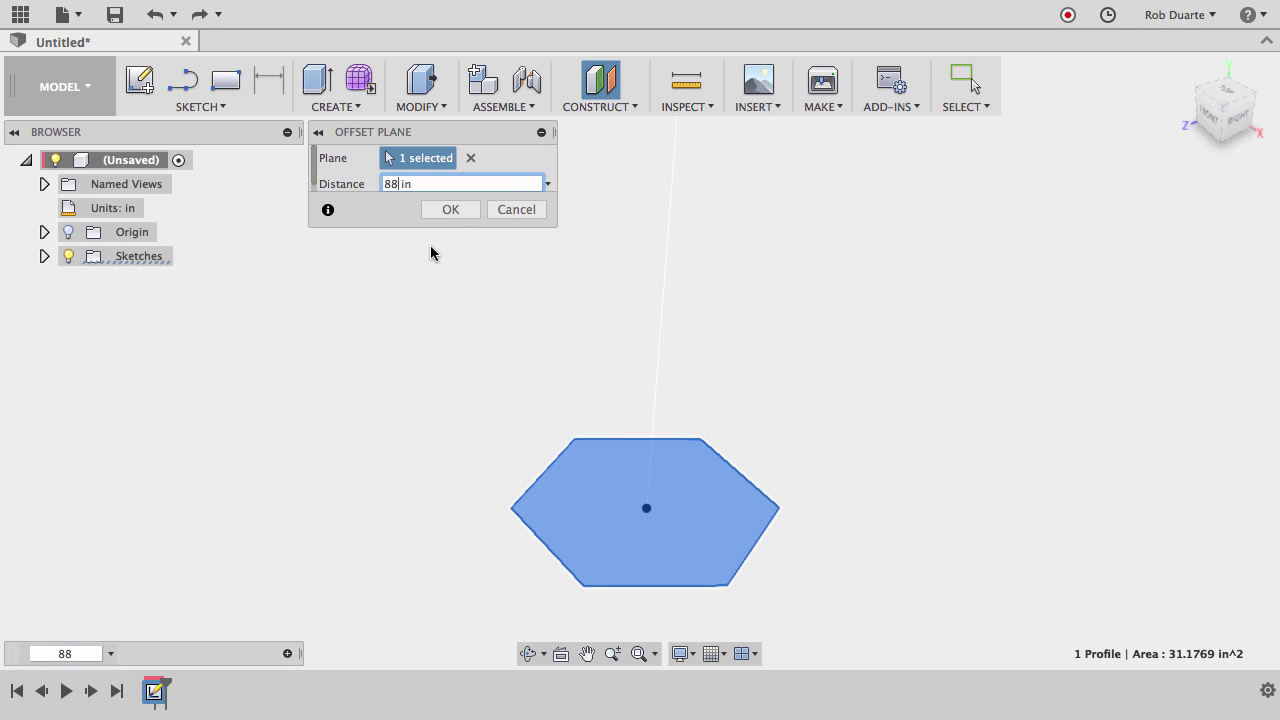
pyautogui.press('BackSpace')
pyautogui.press('BackSpace')
pyautogui.write('6')
pyautogui.click(452, 209)
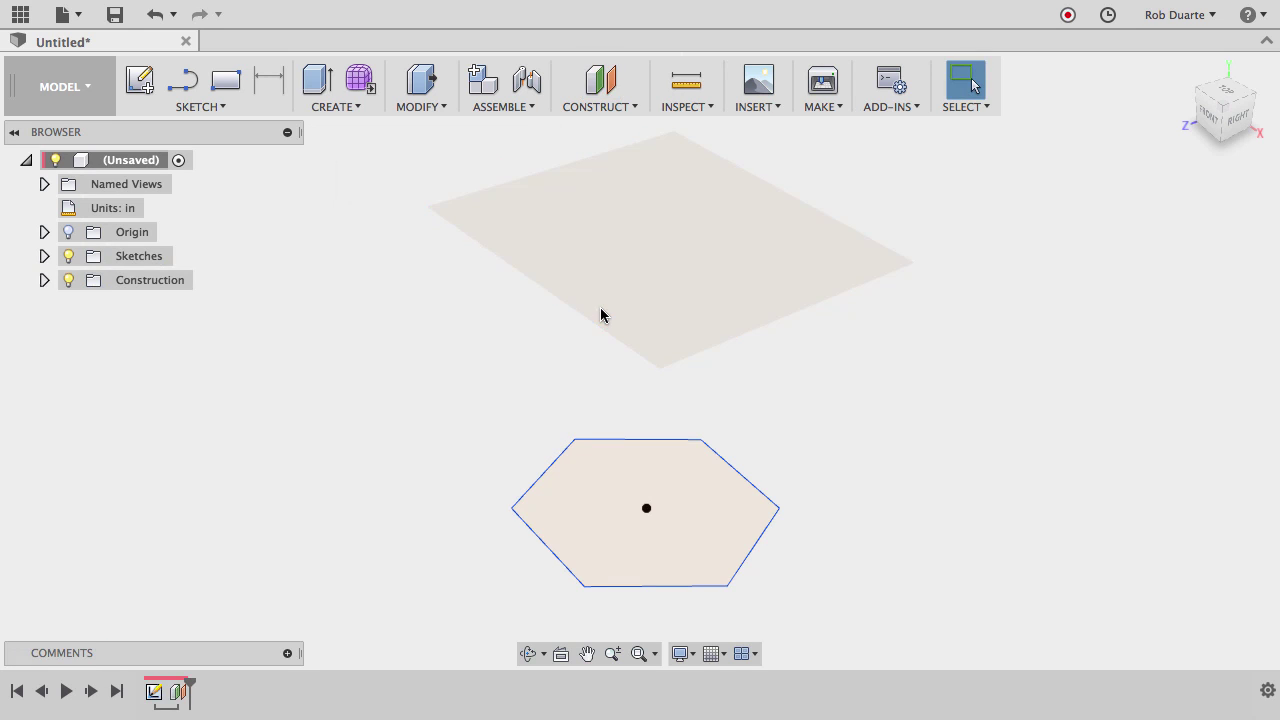
# - Sketch a circumscribed hexagon centred on the origin on the offset plane and finish it
pyautogui.click(597, 308)
pyautogui.click(140, 78)
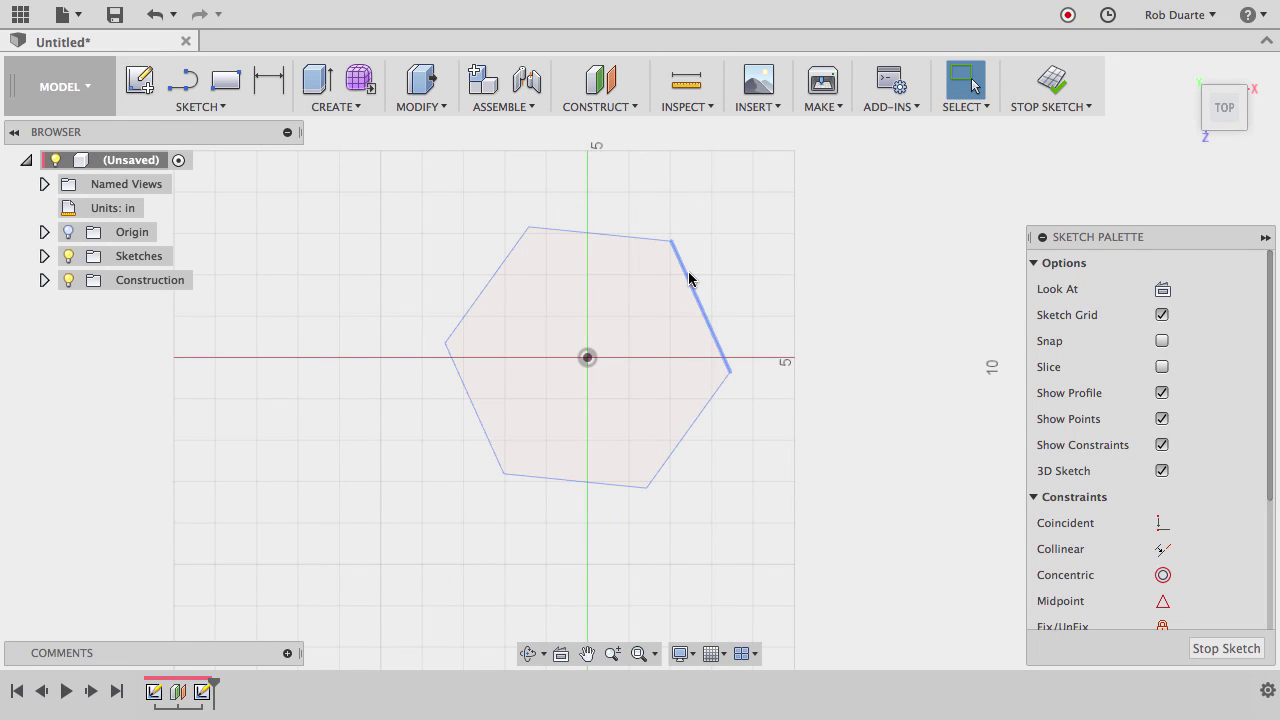
pyautogui.click(212, 106)
pyautogui.moveTo(234, 230)
pyautogui.click(455, 236)
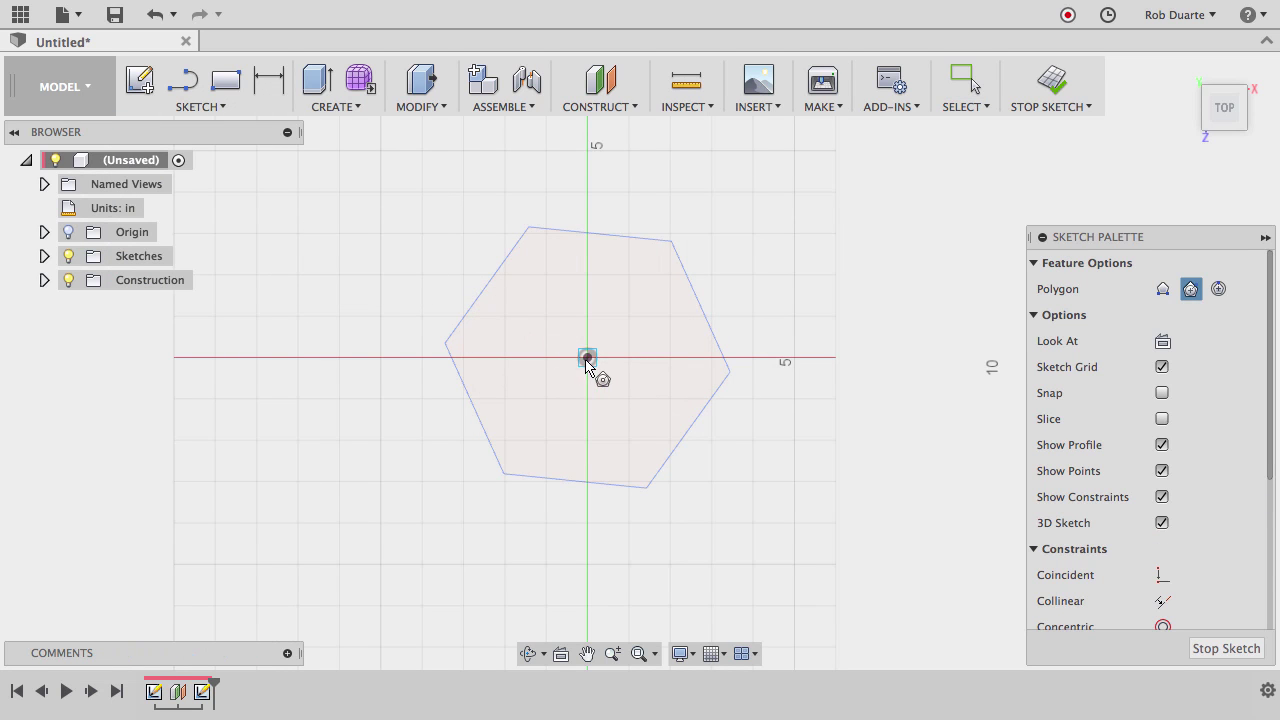
pyautogui.click(587, 357)
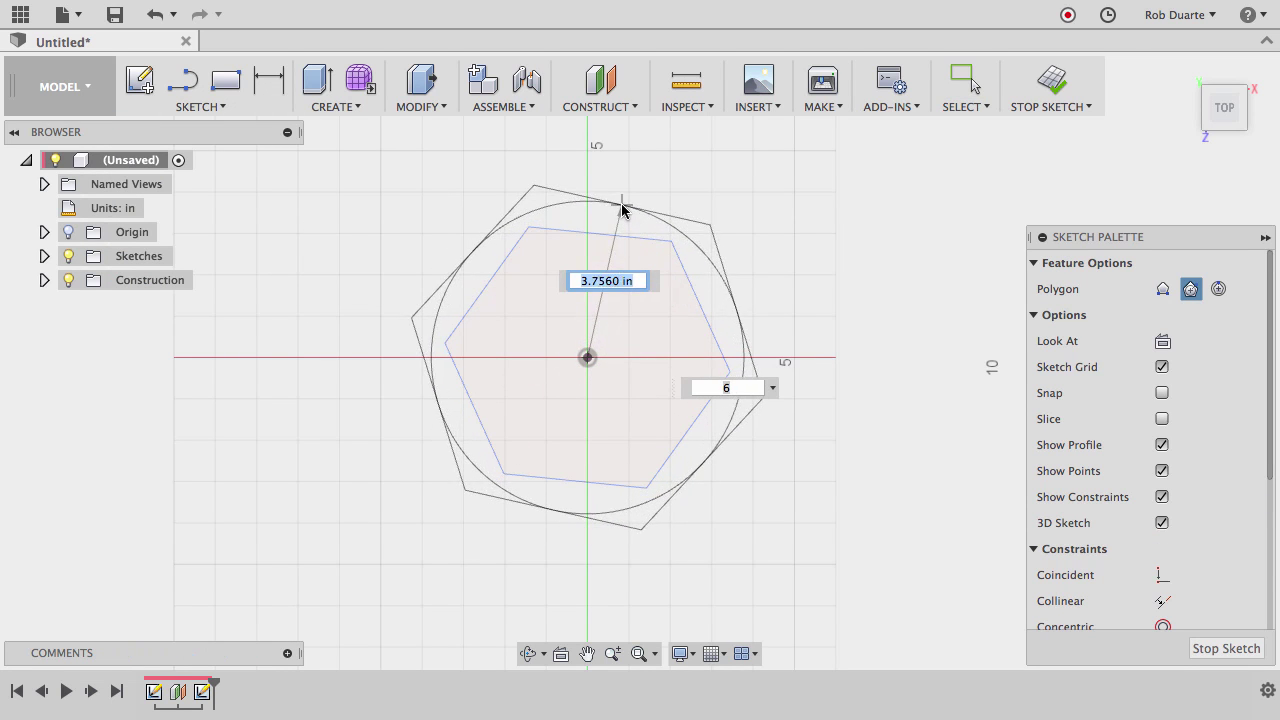
pyautogui.click(616, 203)
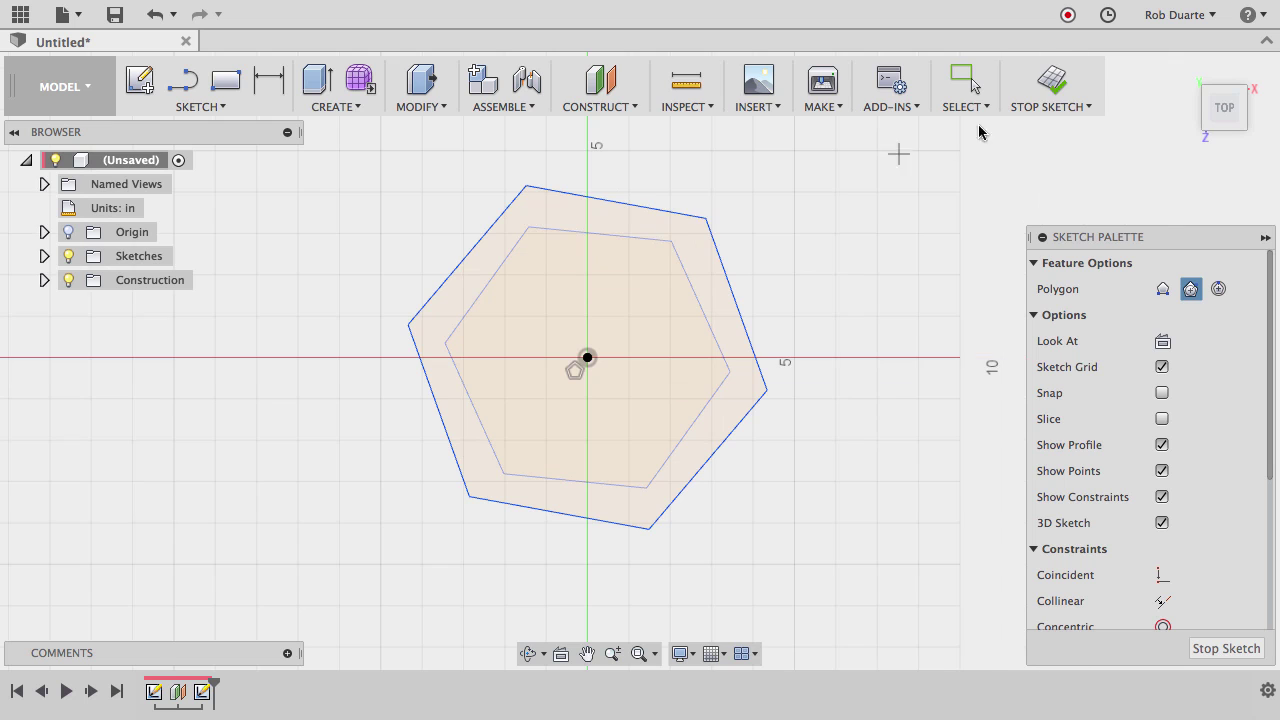
pyautogui.click(1055, 82)
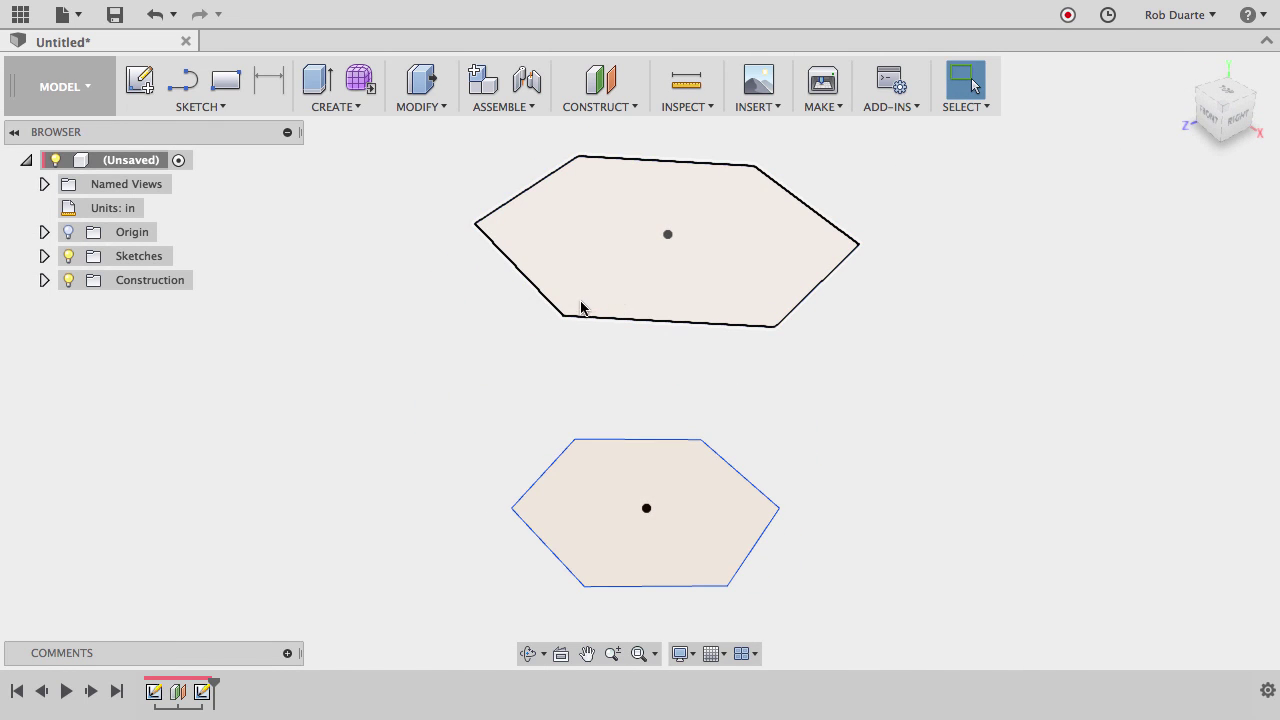
# - Loft from the lower hexagon profile to the upper one to form a solid body
pyautogui.click(339, 112)
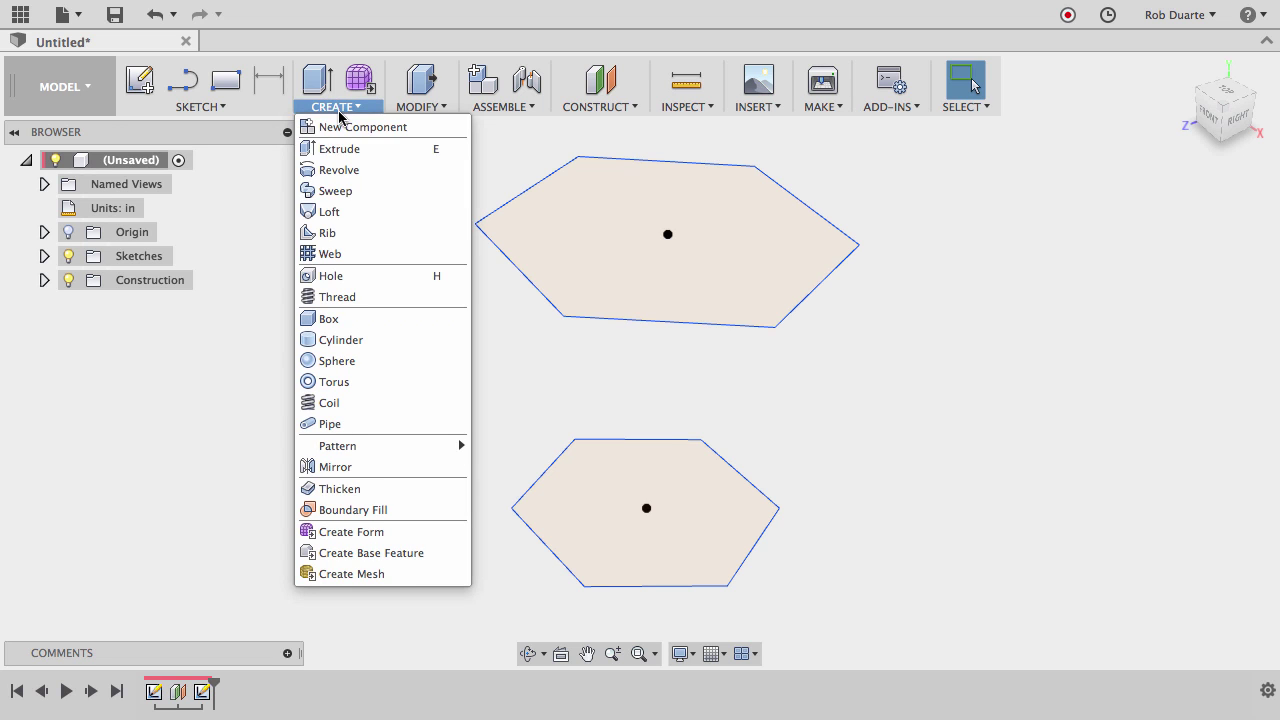
pyautogui.click(343, 212)
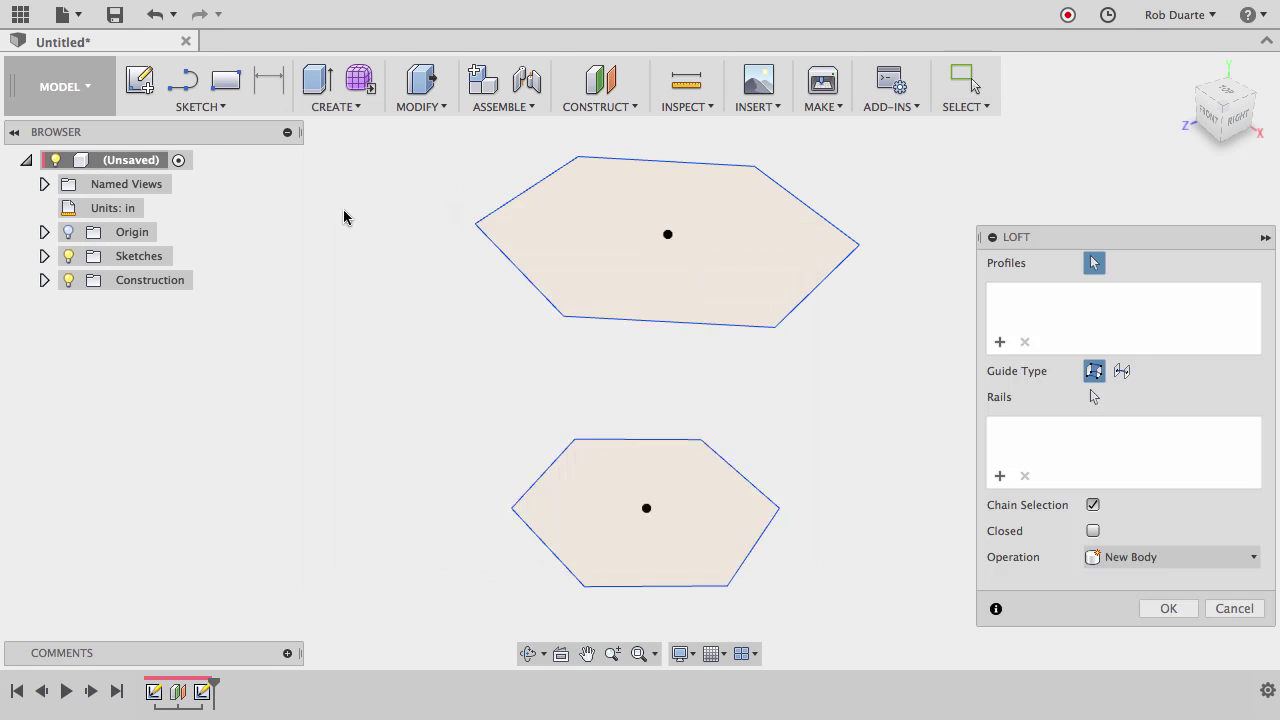
pyautogui.click(596, 508)
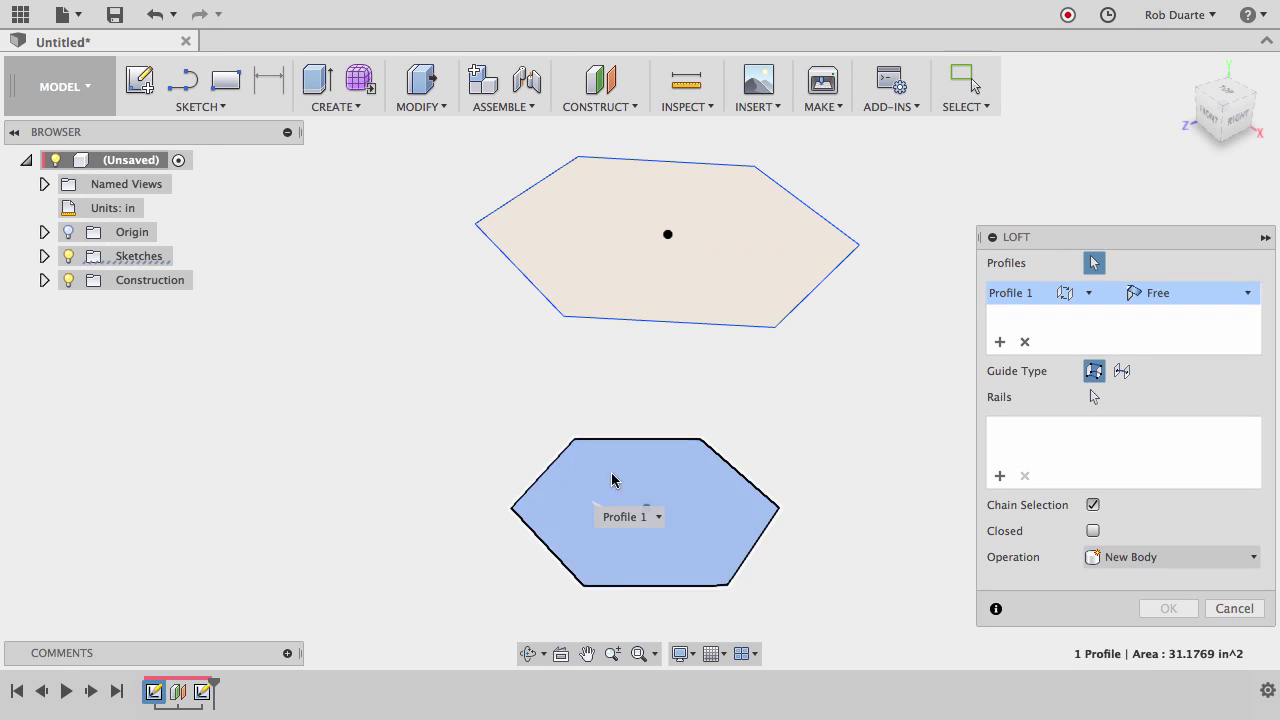
pyautogui.click(725, 279)
pyautogui.click(1160, 608)
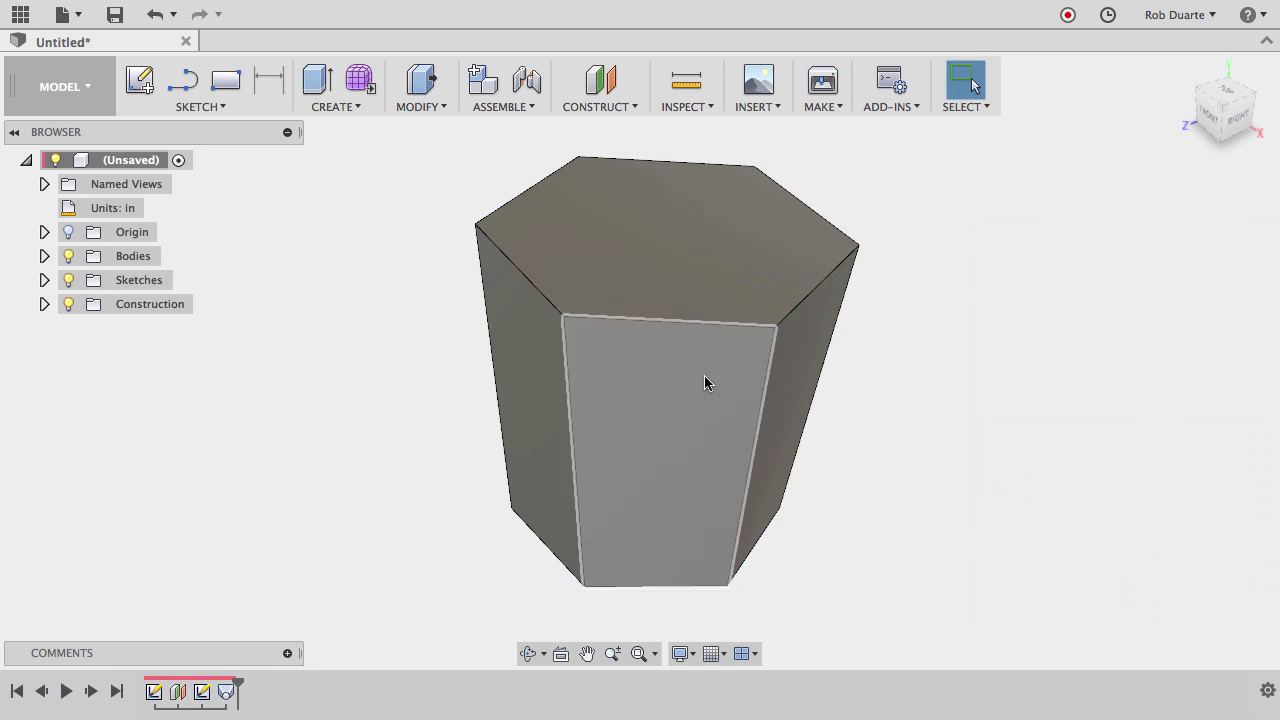
# - Edit Sketch2 to rotate the top hexagon about its centre
pyautogui.doubleClick(202, 691)
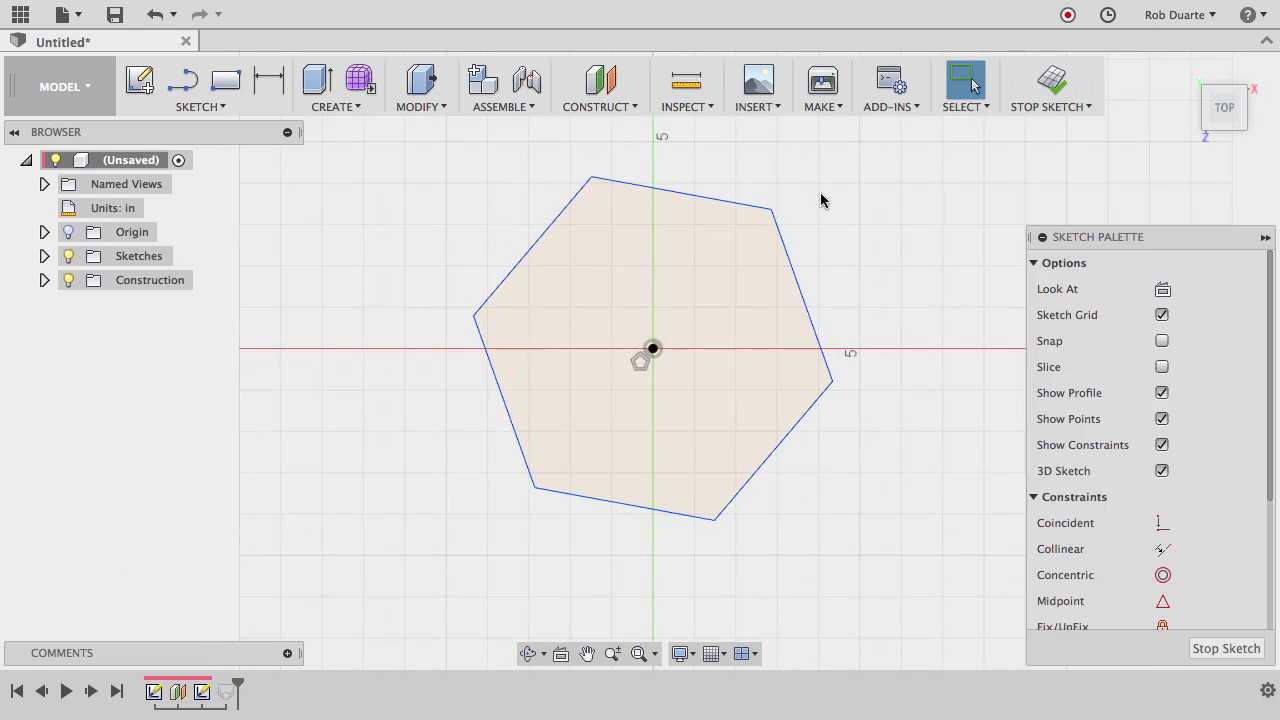
pyautogui.moveTo(771, 210)
pyautogui.mouseDown()
pyautogui.moveTo(629, 209)
pyautogui.moveTo(620, 172)
pyautogui.mouseUp()
pyautogui.click(1045, 88)
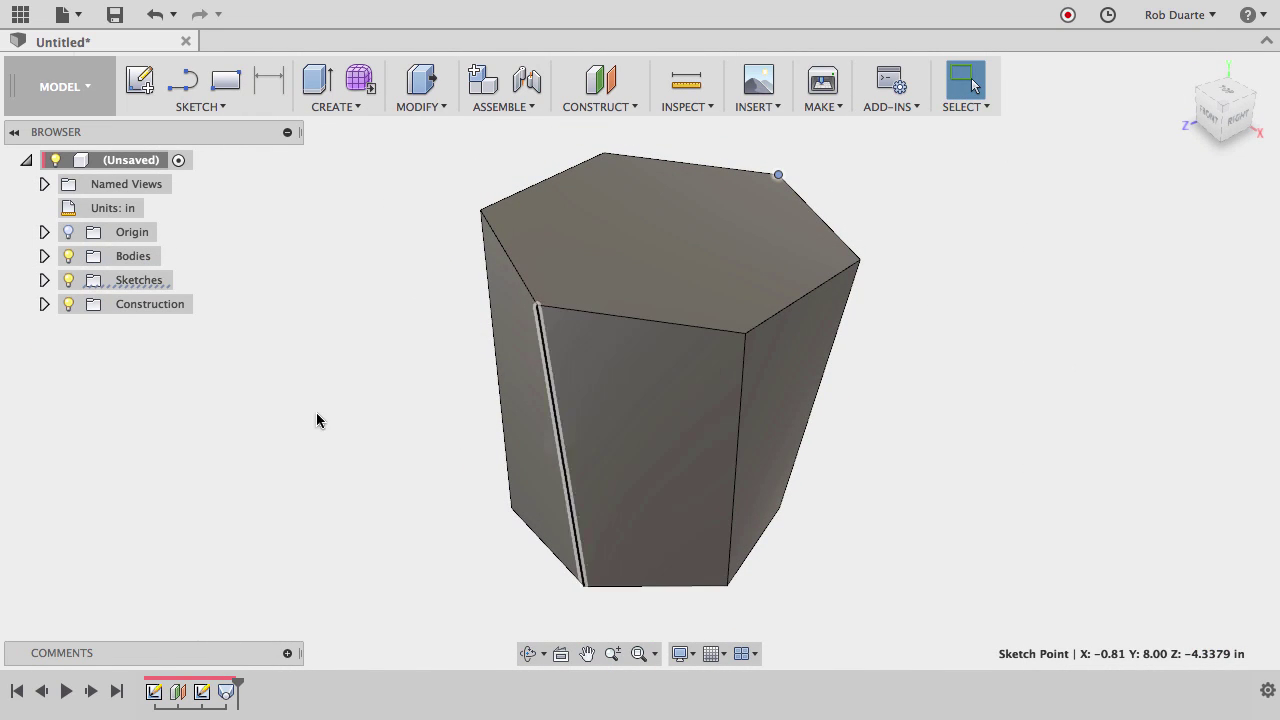
# - Show Sketch2 with its dimensions and pull an edge outward to enlarge the top hexagon
pyautogui.click(45, 280)
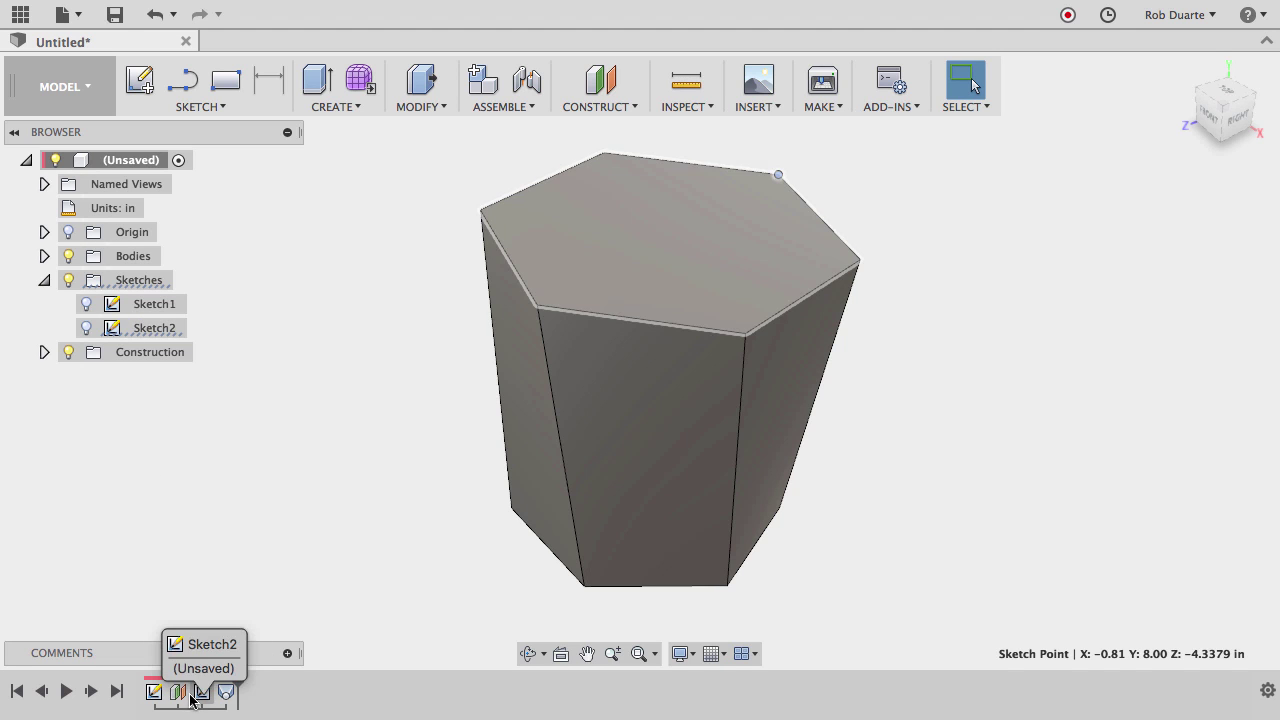
pyautogui.click(86, 329)
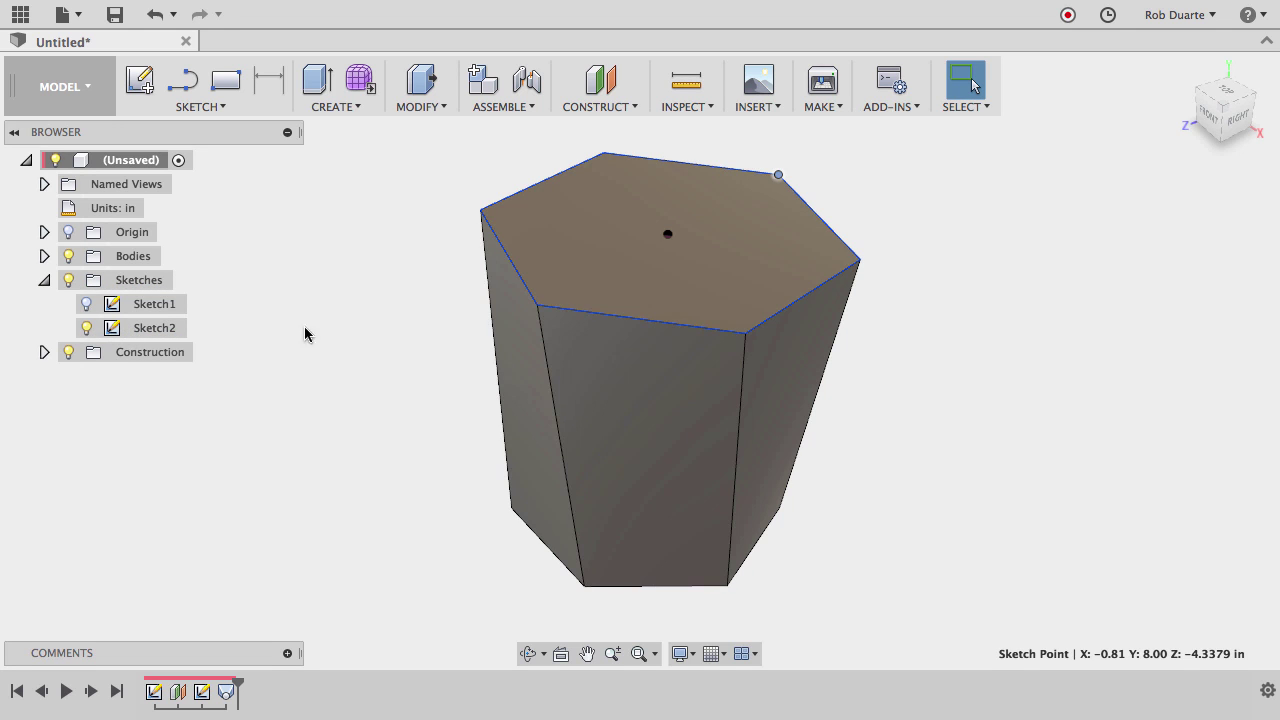
pyautogui.click(166, 334)
pyautogui.rightClick(166, 334)
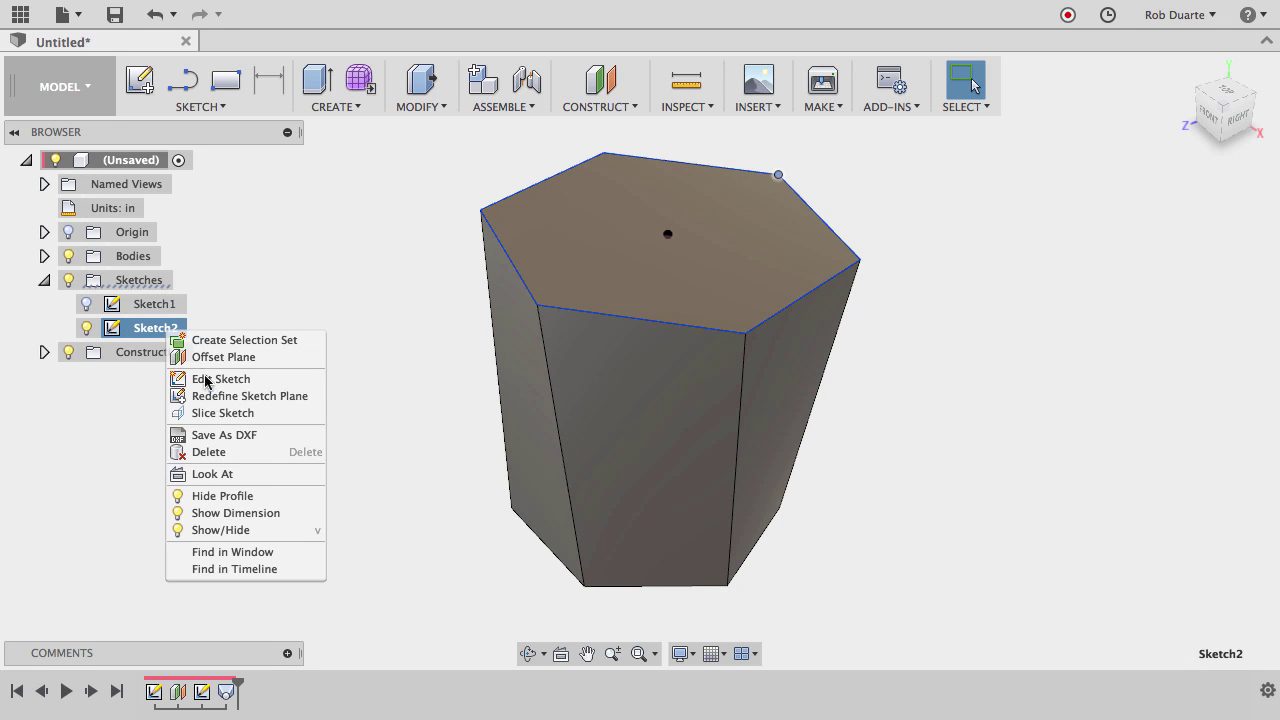
pyautogui.click(262, 510)
pyautogui.moveTo(586, 317)
pyautogui.mouseDown()
pyautogui.moveTo(592, 346)
pyautogui.moveTo(589, 286)
pyautogui.moveTo(605, 317)
pyautogui.moveTo(600, 294)
pyautogui.moveTo(563, 289)
pyautogui.moveTo(607, 309)
pyautogui.moveTo(697, 318)
pyautogui.moveTo(797, 293)
pyautogui.moveTo(814, 274)
pyautogui.moveTo(826, 251)
pyautogui.moveTo(809, 214)
pyautogui.moveTo(736, 179)
pyautogui.moveTo(673, 175)
pyautogui.mouseUp()
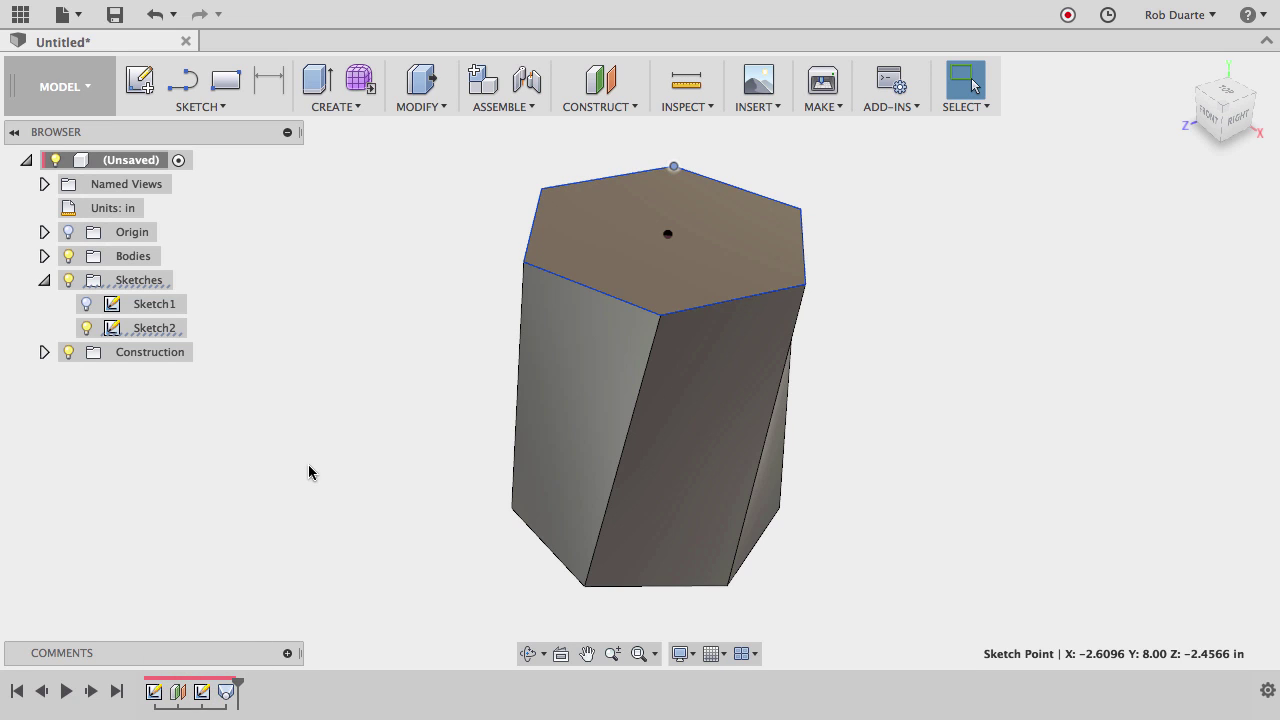
# - Hide Body1, show Sketch1, and rotate the upper hexagon to align with the lower one
pyautogui.click(44, 256)
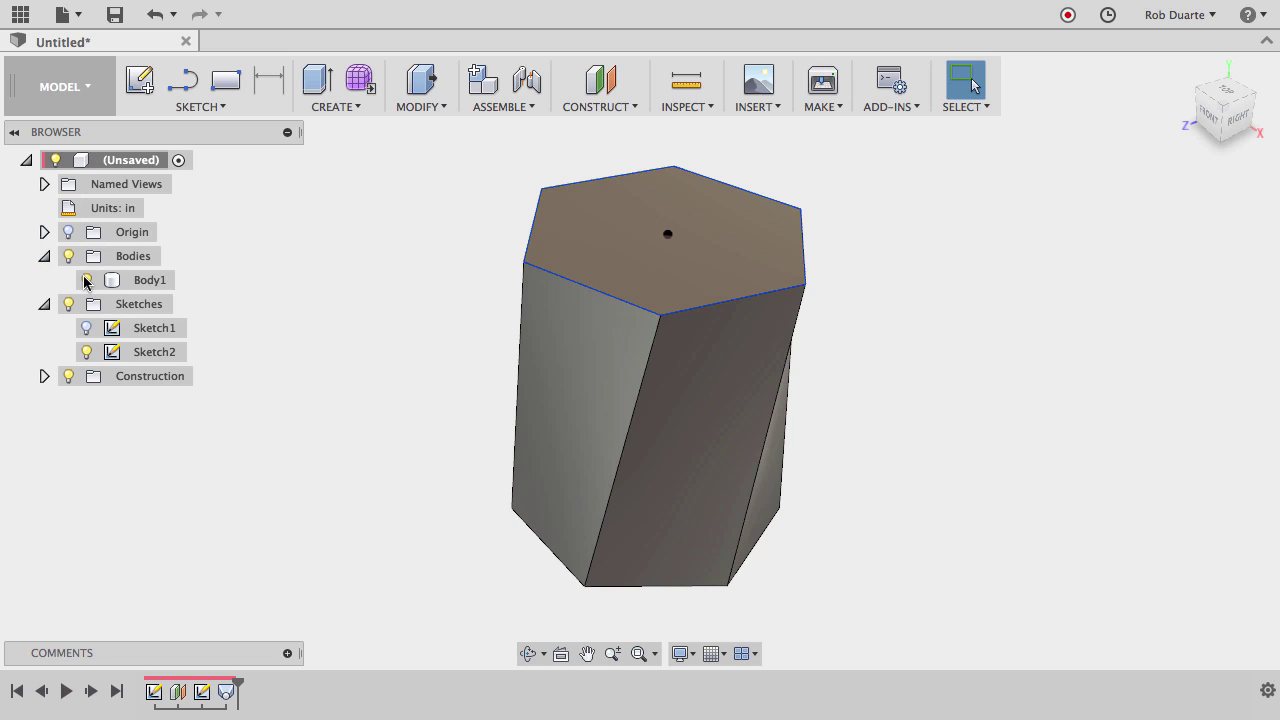
pyautogui.click(86, 280)
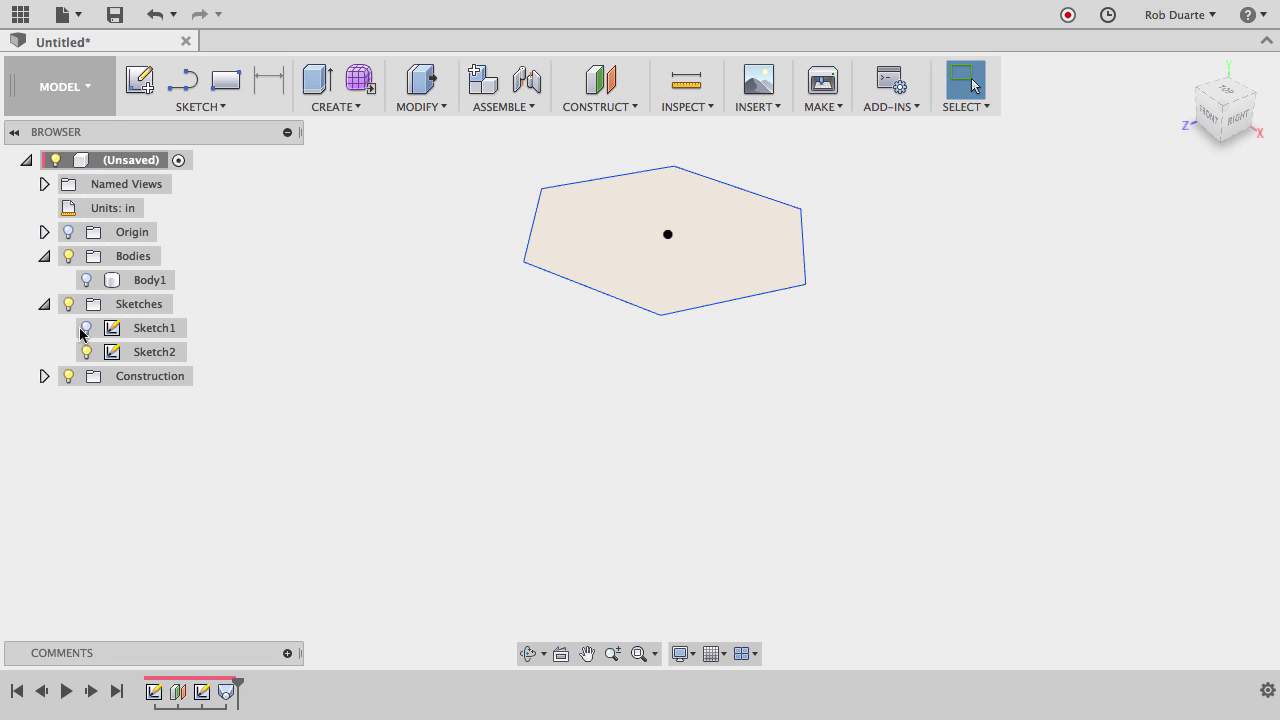
pyautogui.click(86, 328)
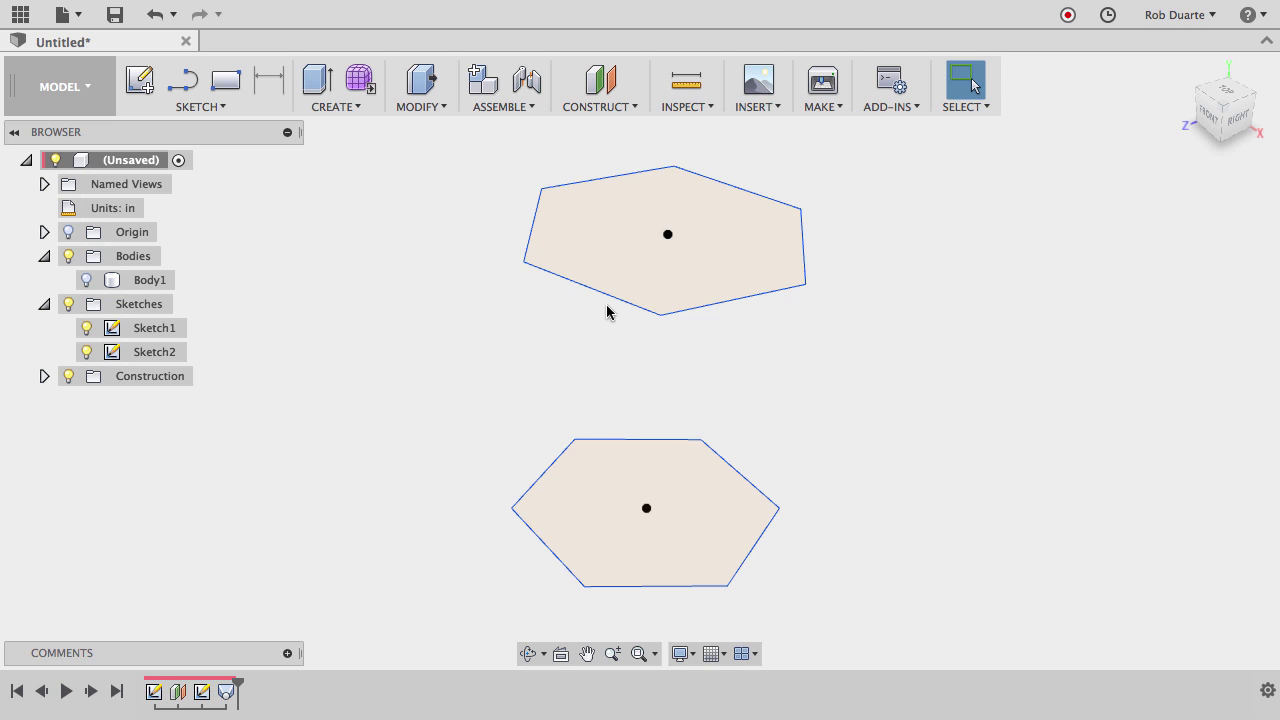
pyautogui.moveTo(660, 317); pyautogui.dragTo(599, 304)
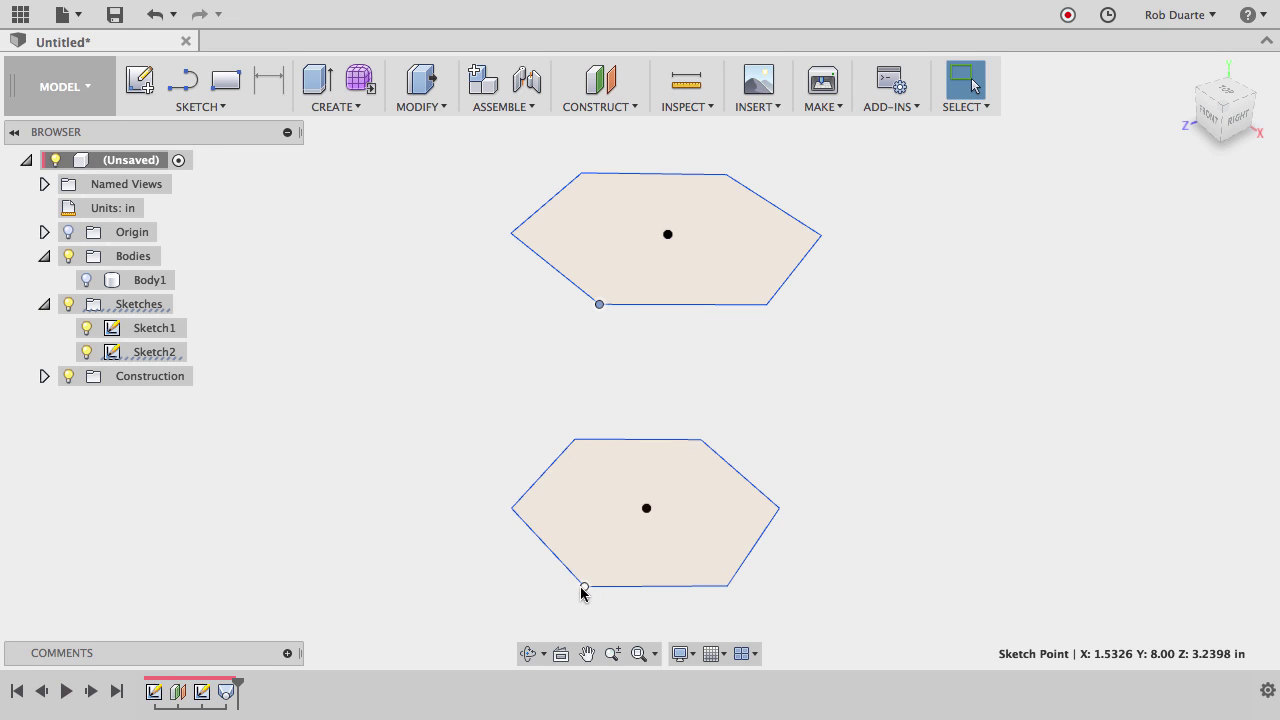
# - Start lines on the upper hexagon's plane and check Design preferences for 3D sketching without changes
pyautogui.click(184, 88)
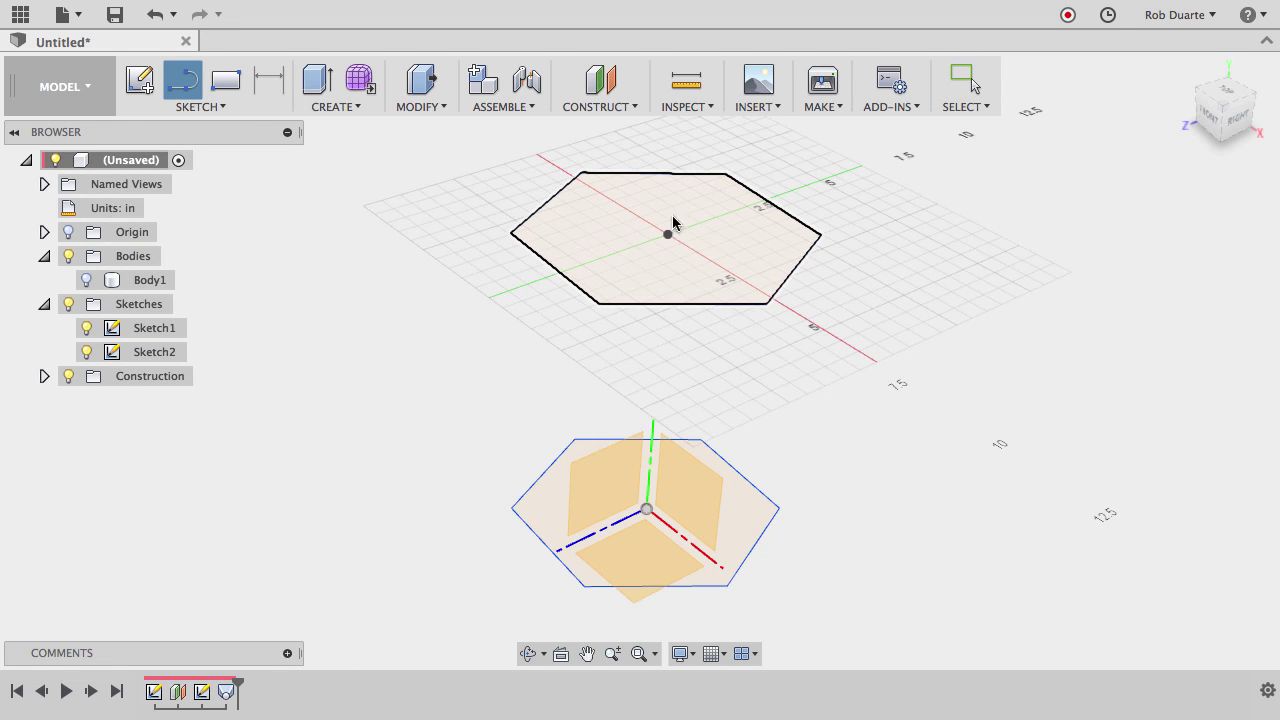
pyautogui.click(617, 256)
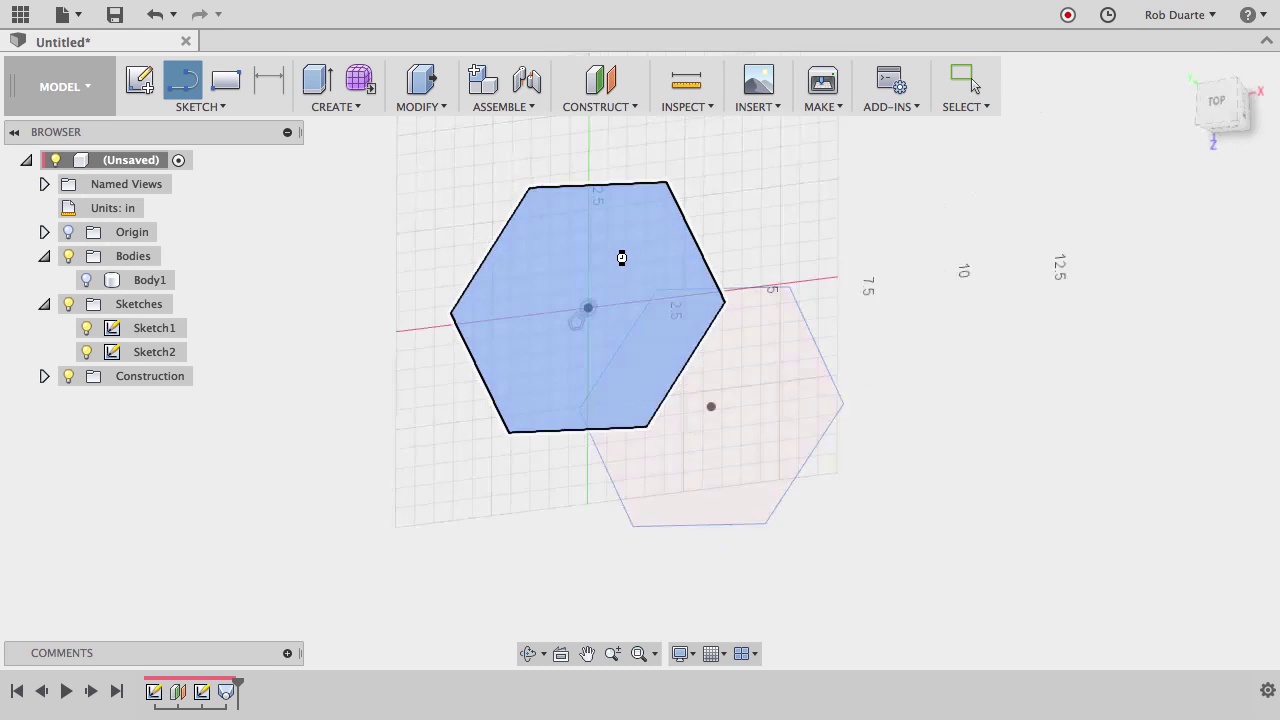
pyautogui.click(1176, 14)
pyautogui.click(1175, 65)
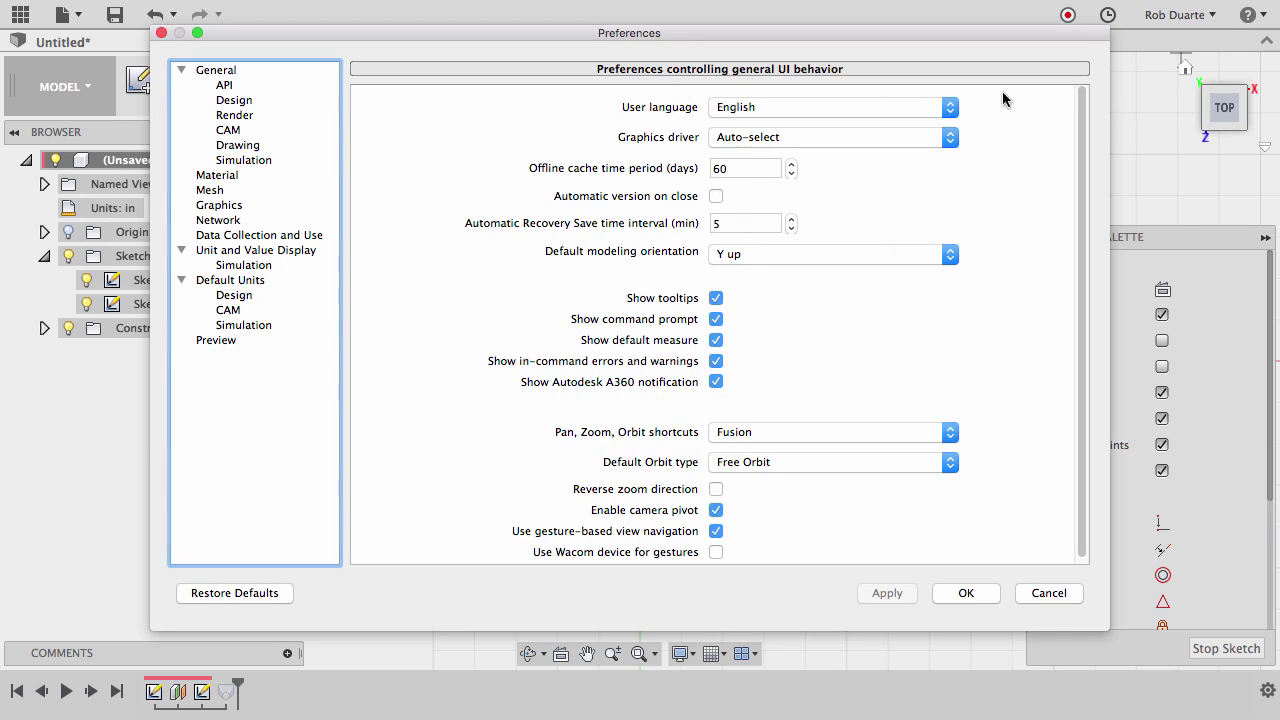
pyautogui.click(235, 100)
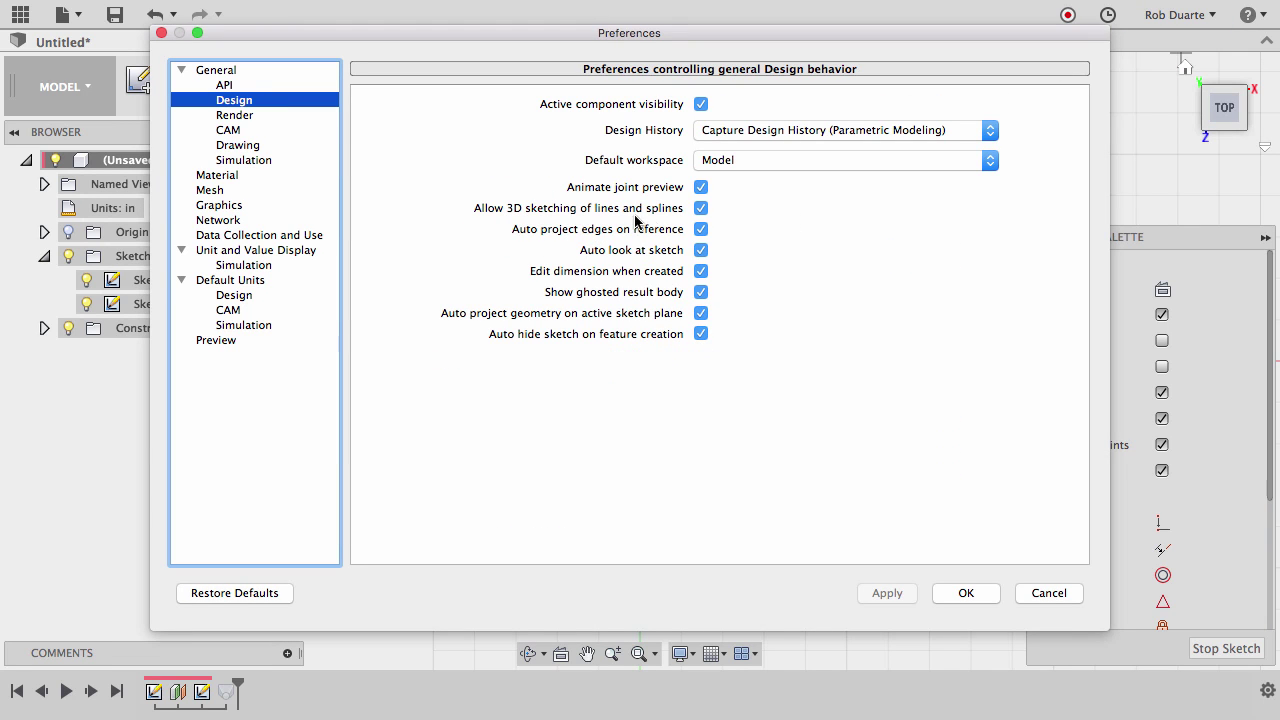
pyautogui.click(1047, 593)
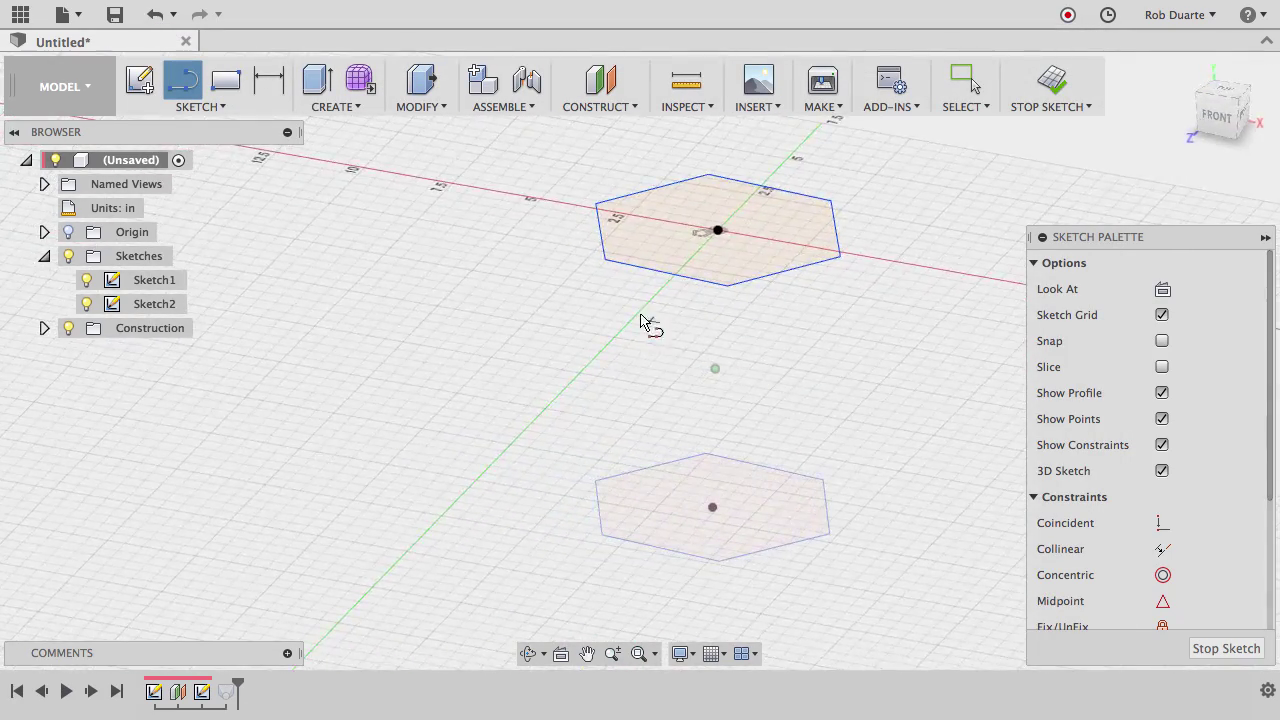
# - Draw straight lines from each upper hexagon corner down to its matching lower corner
pyautogui.click(607, 262)
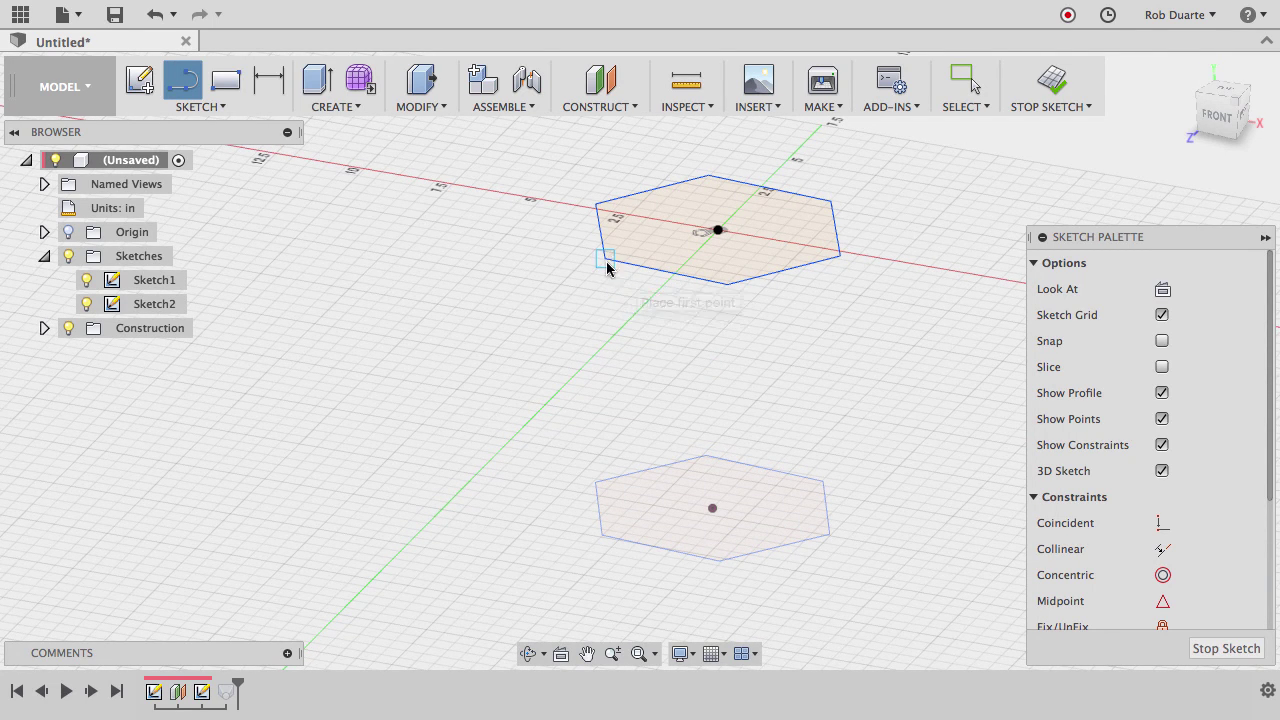
pyautogui.click(602, 535)
pyautogui.click(646, 546)
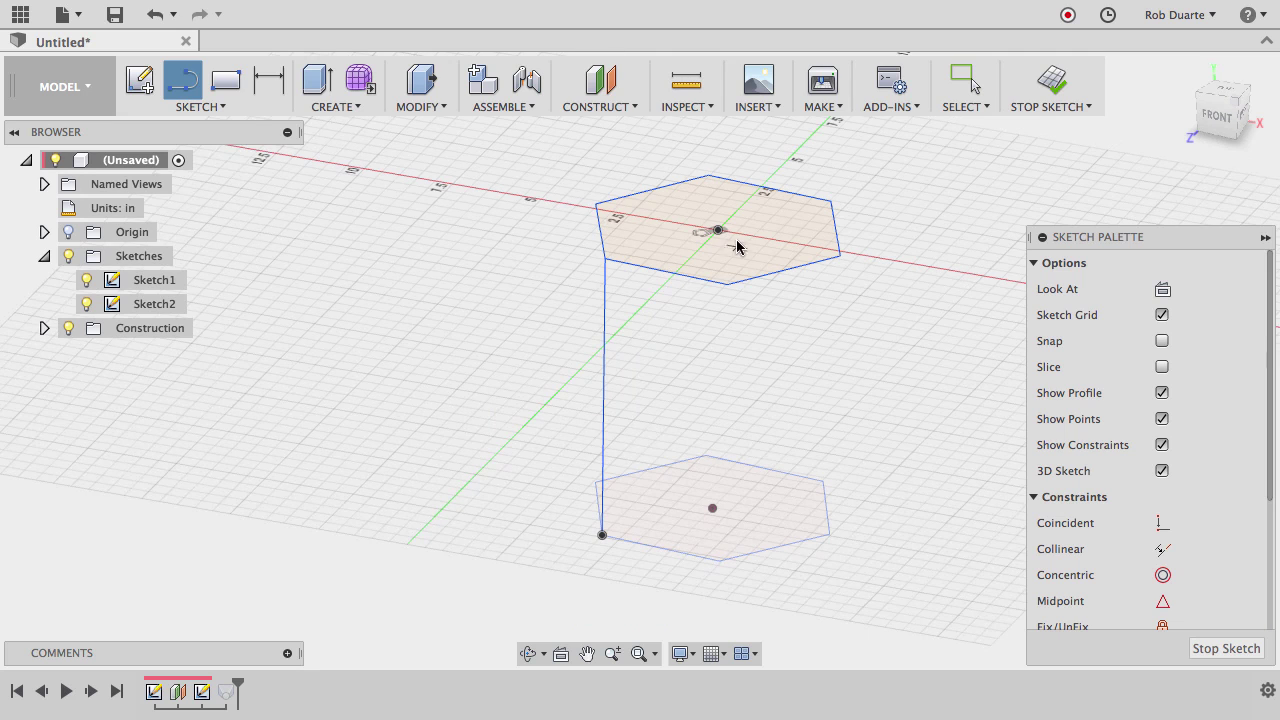
pyautogui.click(726, 288)
pyautogui.click(719, 560)
pyautogui.click(761, 552)
pyautogui.click(840, 258)
pyautogui.click(823, 481)
pyautogui.click(778, 471)
pyautogui.click(597, 205)
pyautogui.click(595, 483)
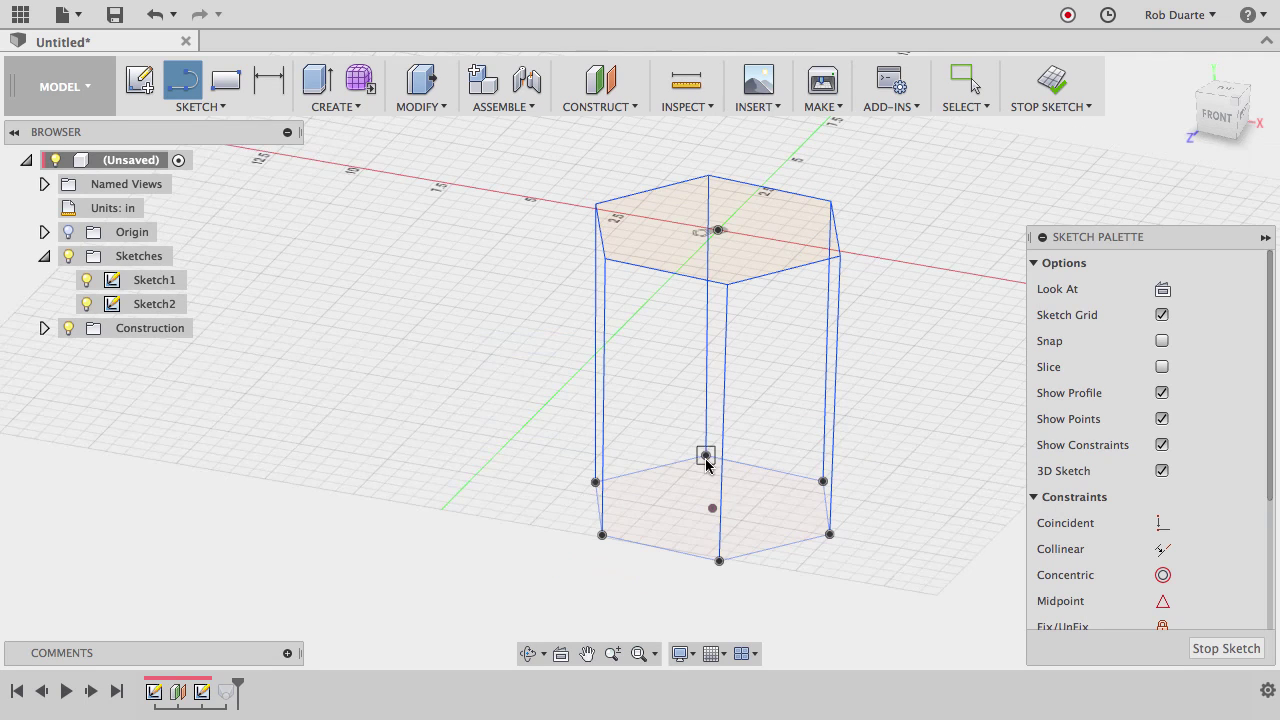
# - Finish the line sketch and edit the loft to use the vertical corner lines as rails
pyautogui.click(1051, 80)
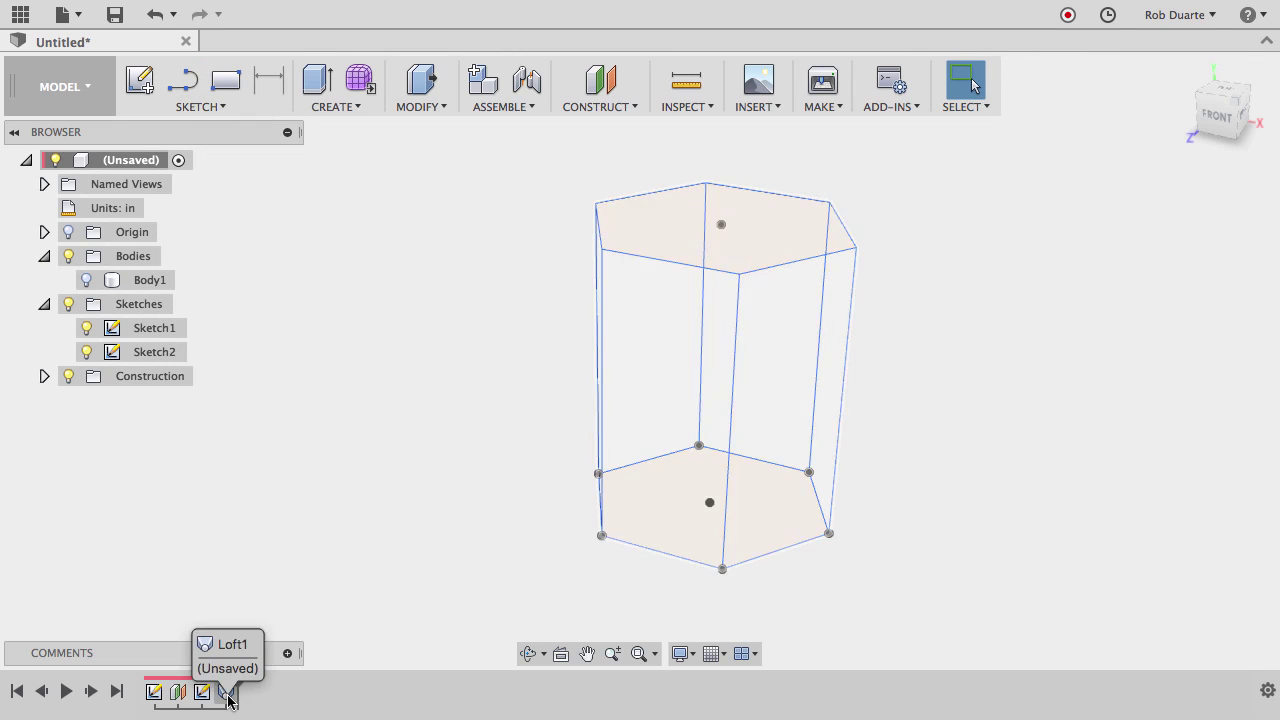
pyautogui.doubleClick(227, 694)
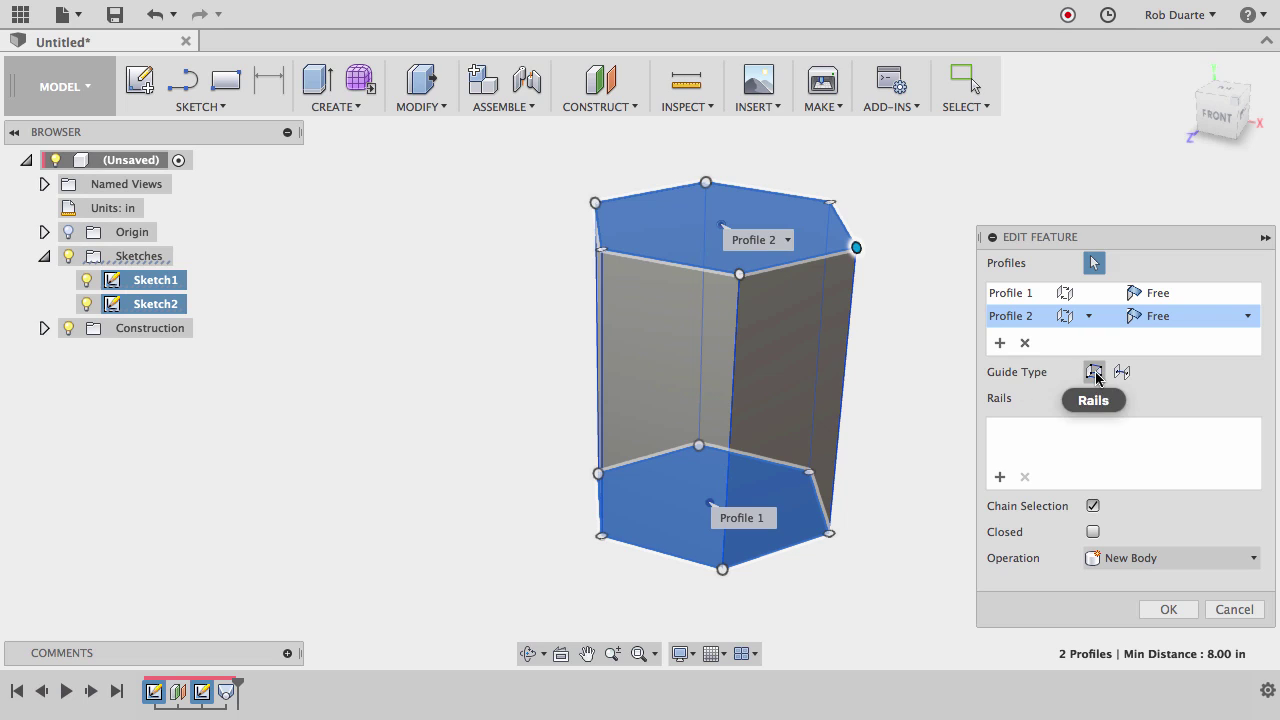
pyautogui.click(1093, 373)
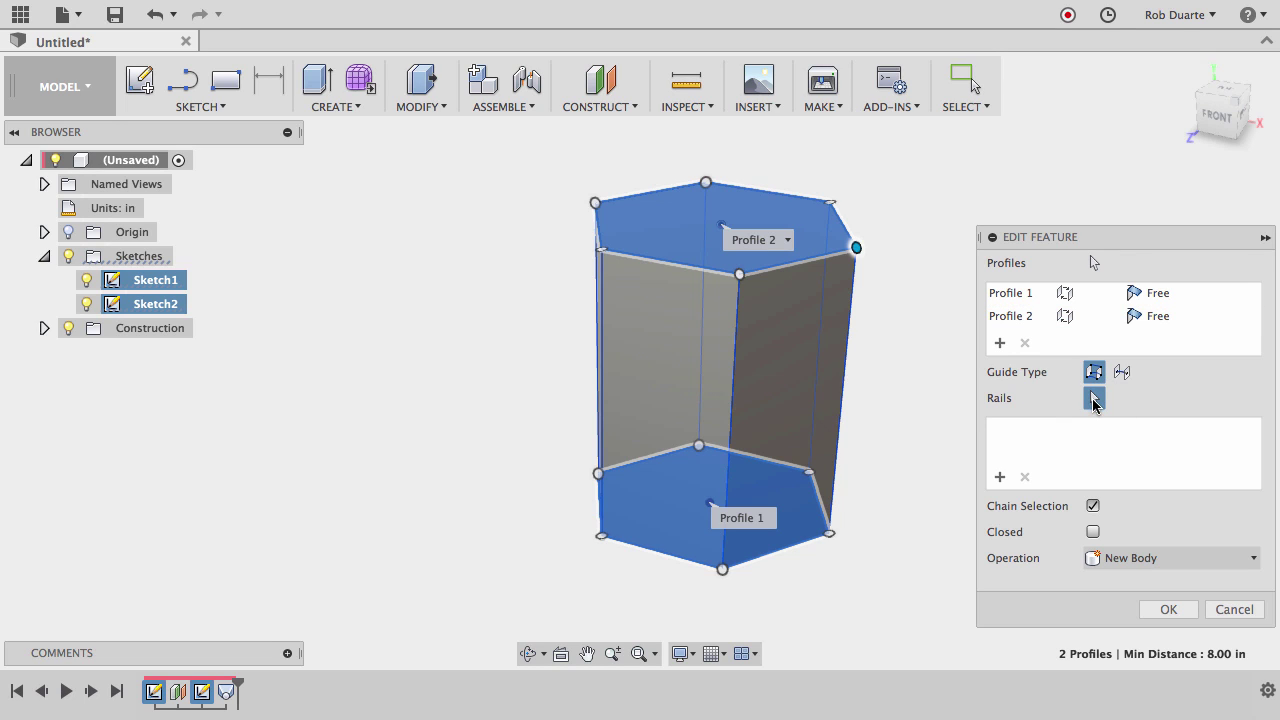
pyautogui.click(736, 369)
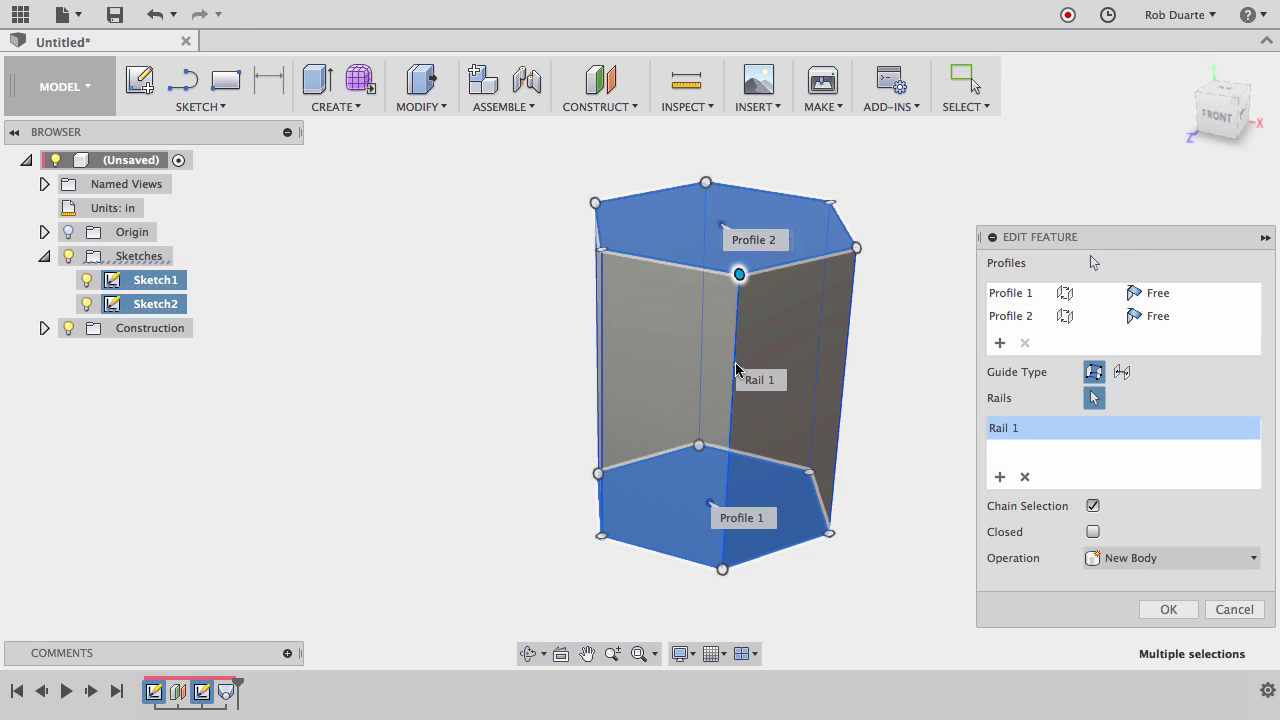
pyautogui.click(840, 349)
pyautogui.click(820, 338)
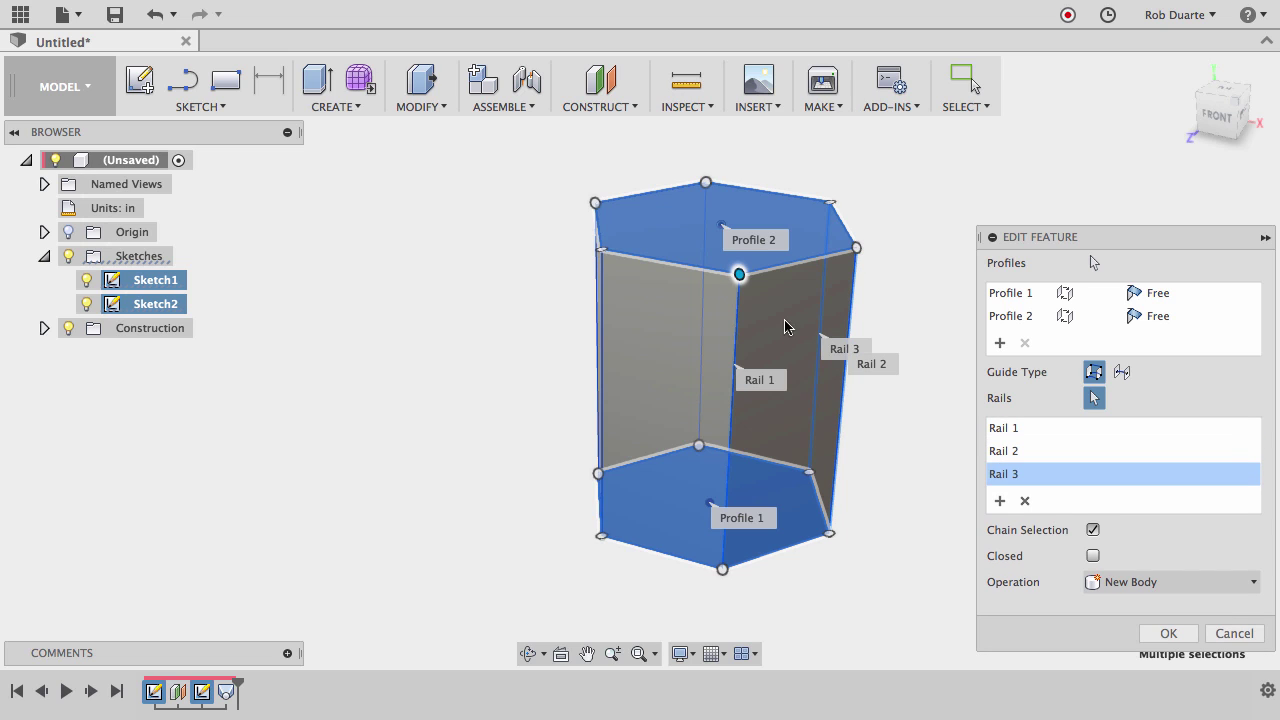
pyautogui.click(703, 324)
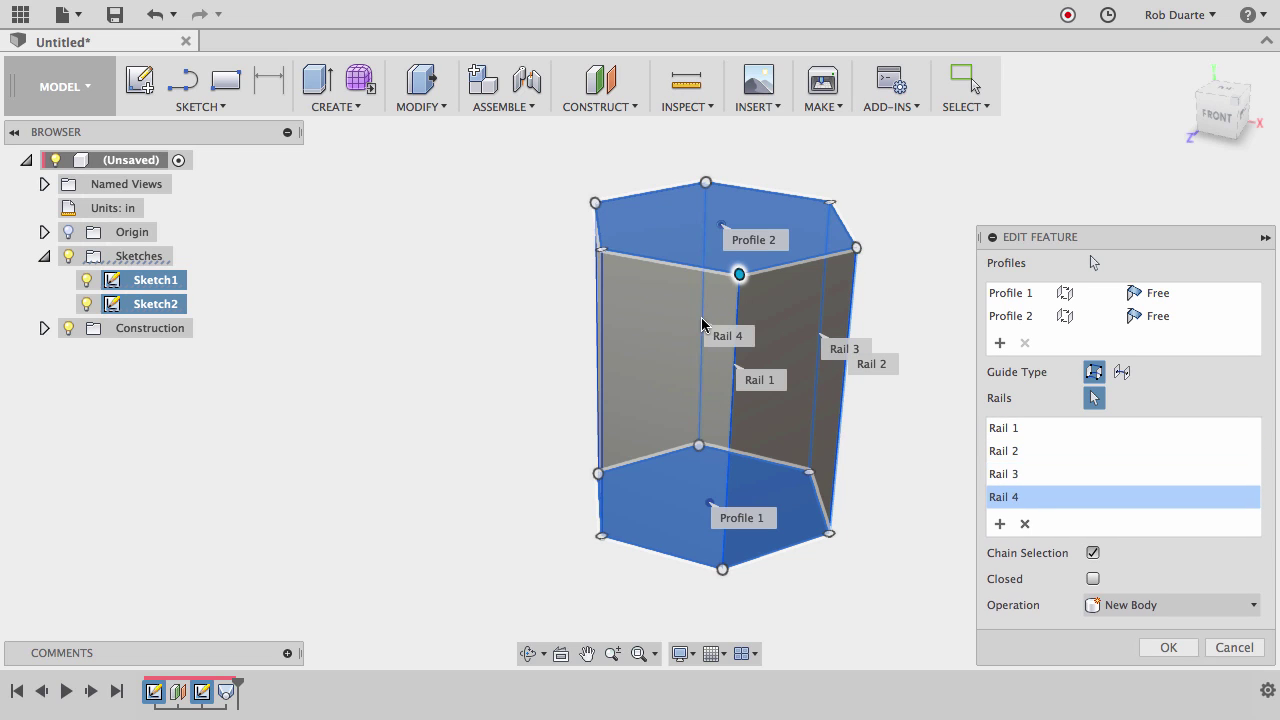
pyautogui.click(599, 360)
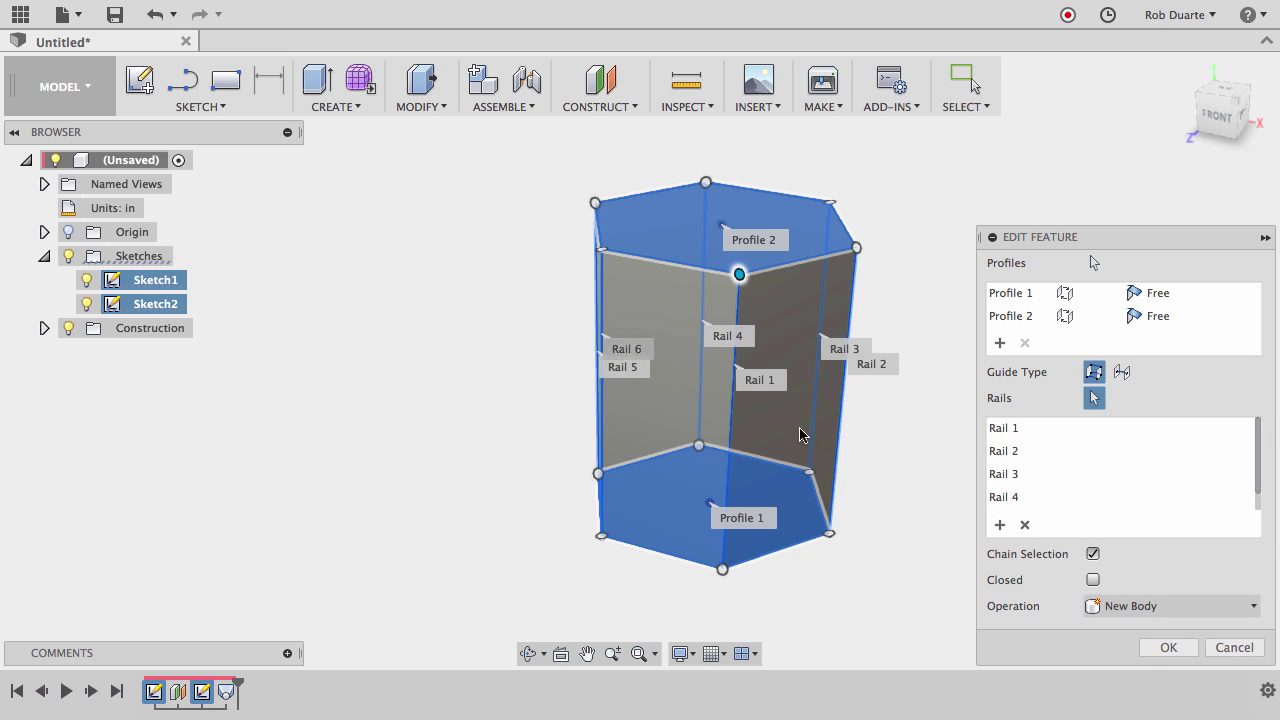
# - Create the loft body, show Body1, twist it by dragging a top hexagon corner, and hide Sketch2
pyautogui.click(1168, 647)
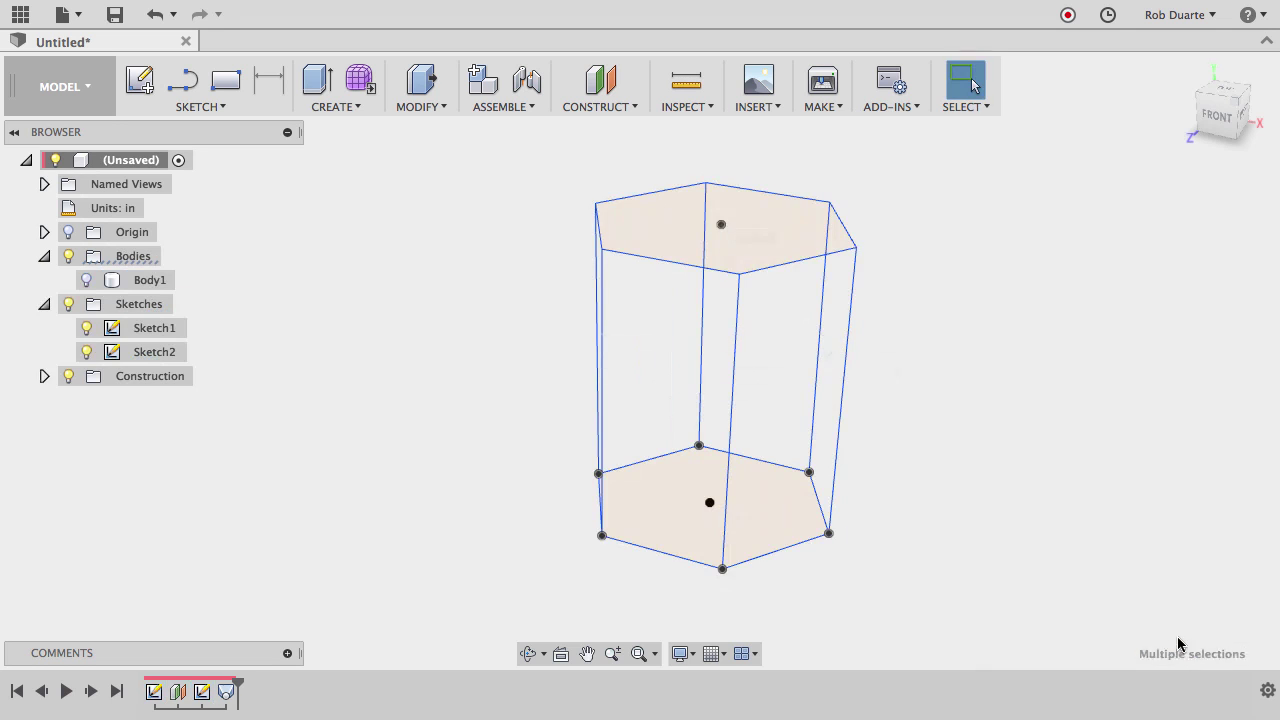
pyautogui.click(87, 280)
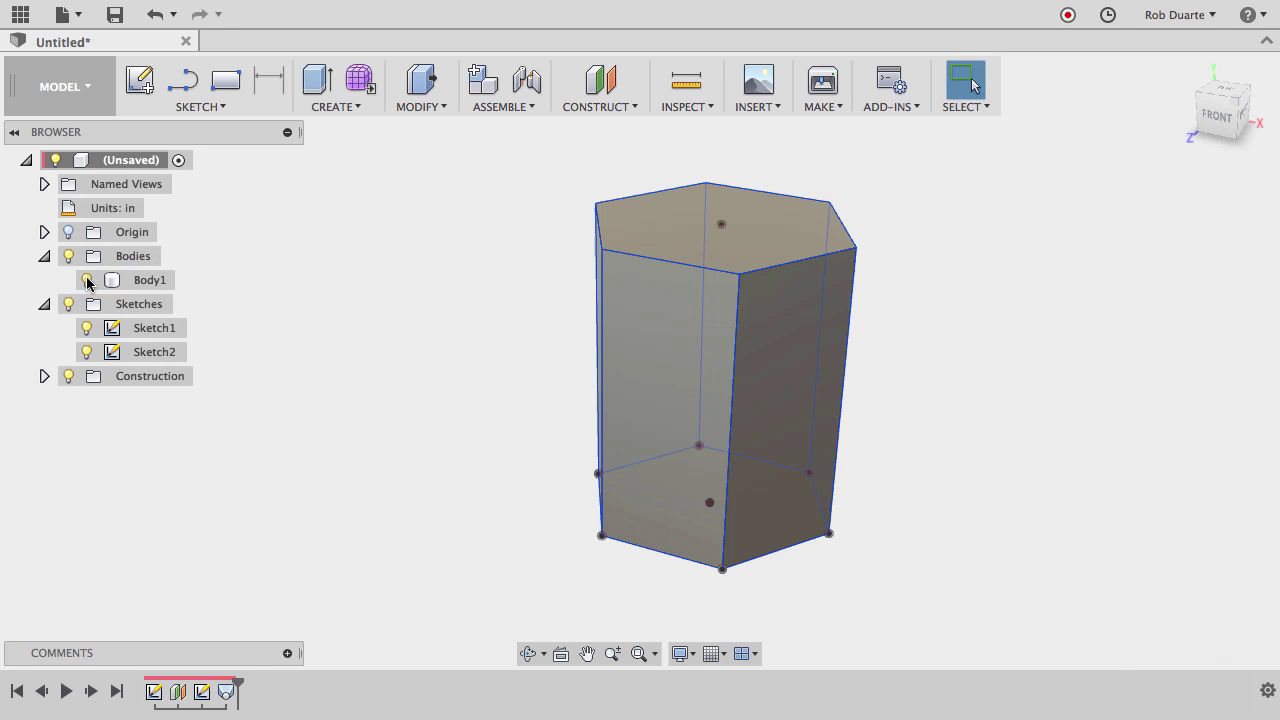
pyautogui.moveTo(600, 251)
pyautogui.mouseDown()
pyautogui.moveTo(654, 269)
pyautogui.moveTo(771, 274)
pyautogui.moveTo(846, 257)
pyautogui.moveTo(864, 235)
pyautogui.mouseUp()
pyautogui.press('super+z')
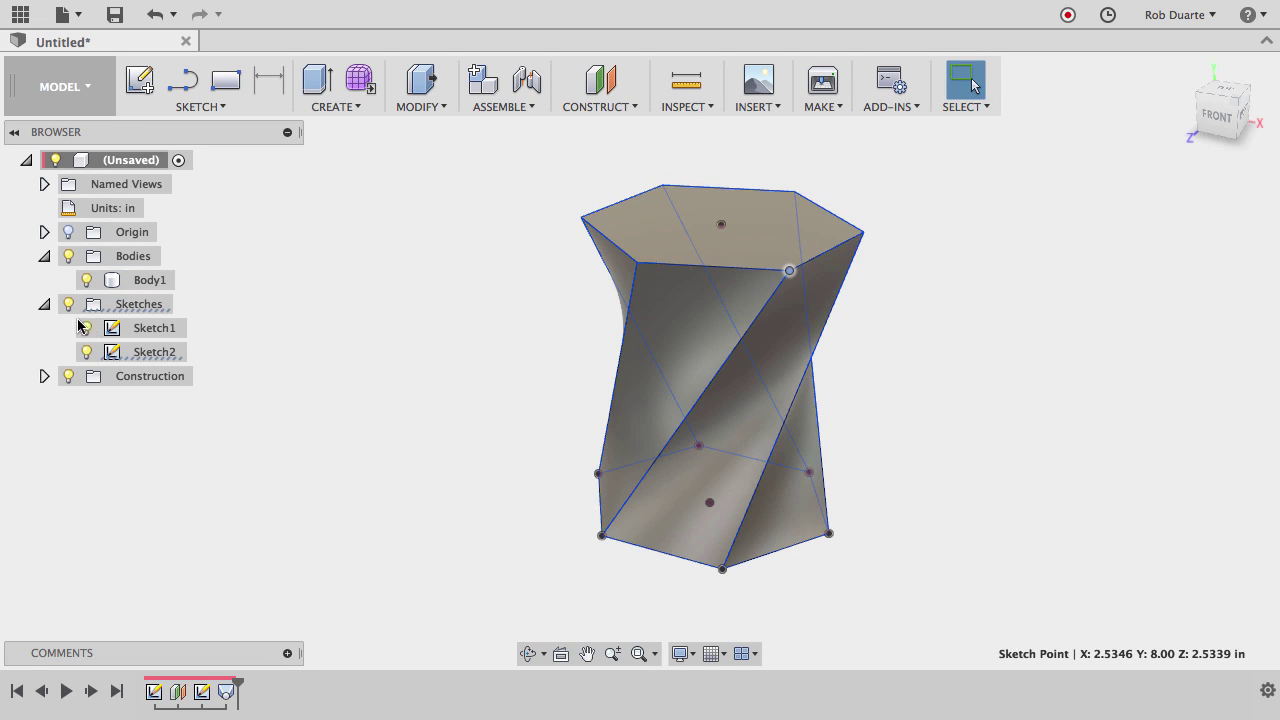
pyautogui.click(87, 352)
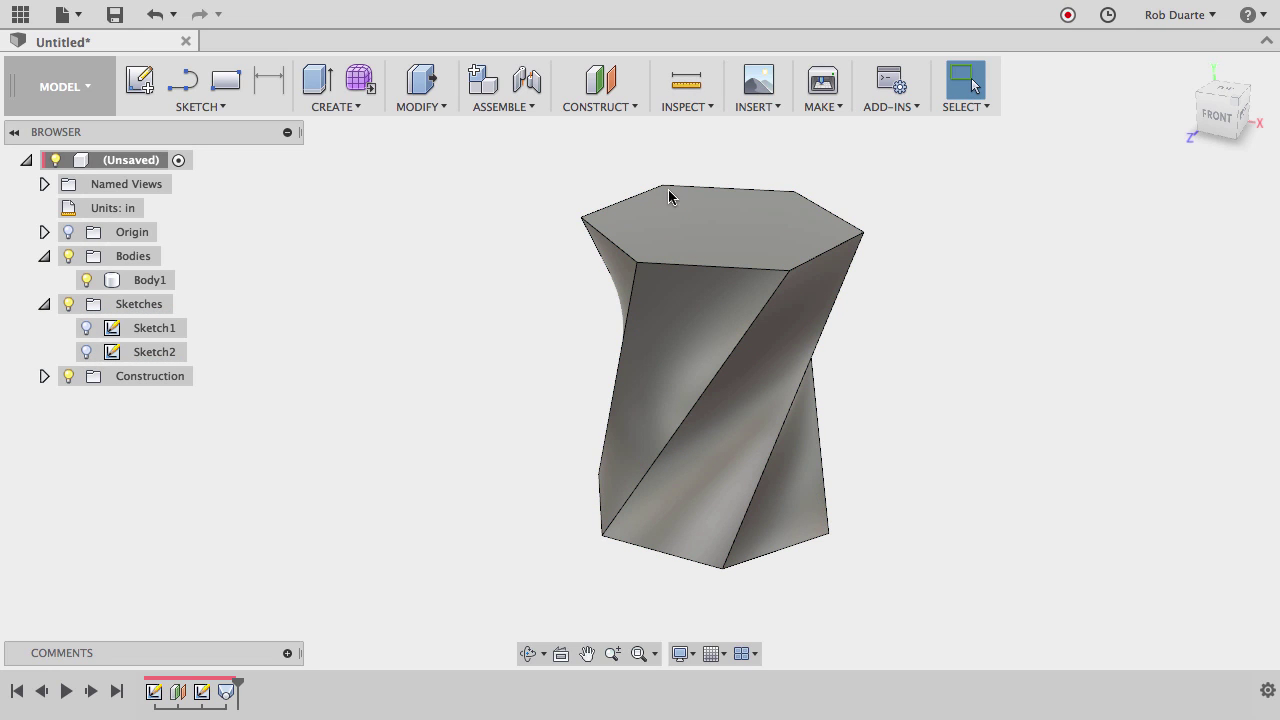
# - Shell the vase by removing its hexagonal top face, with 0.125 in inside thickness
pyautogui.click(400, 110)
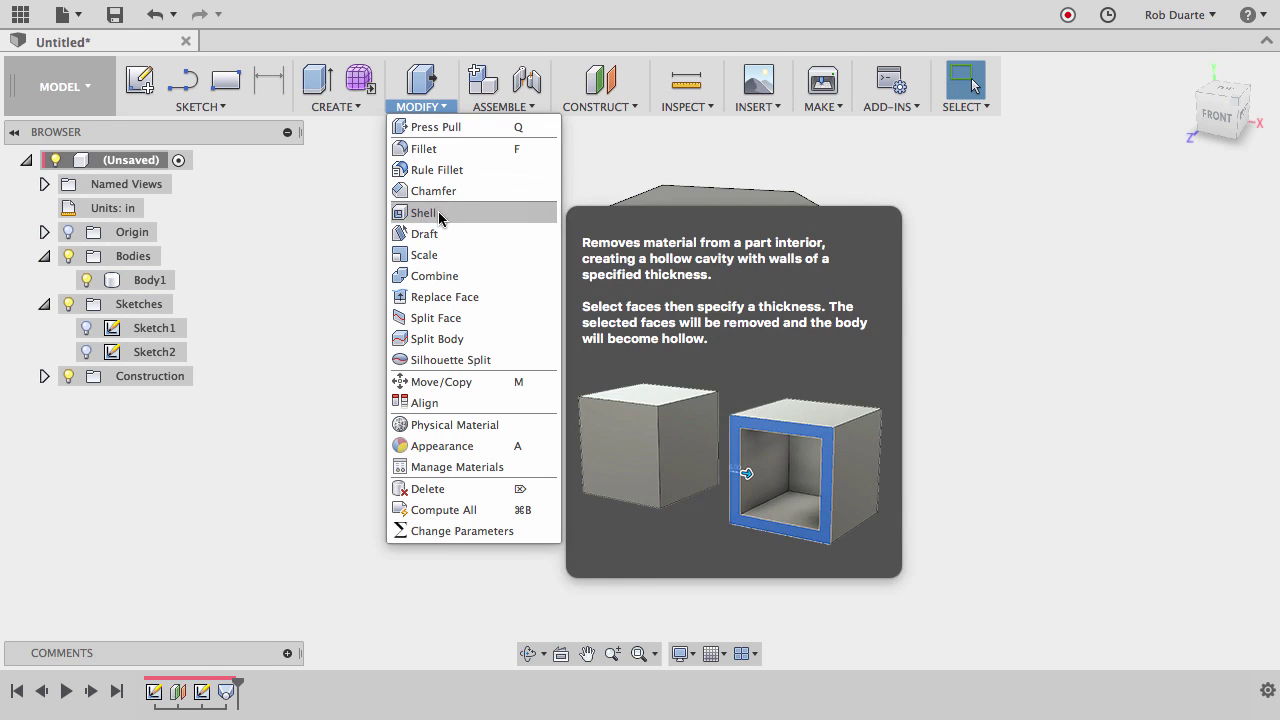
pyautogui.click(425, 213)
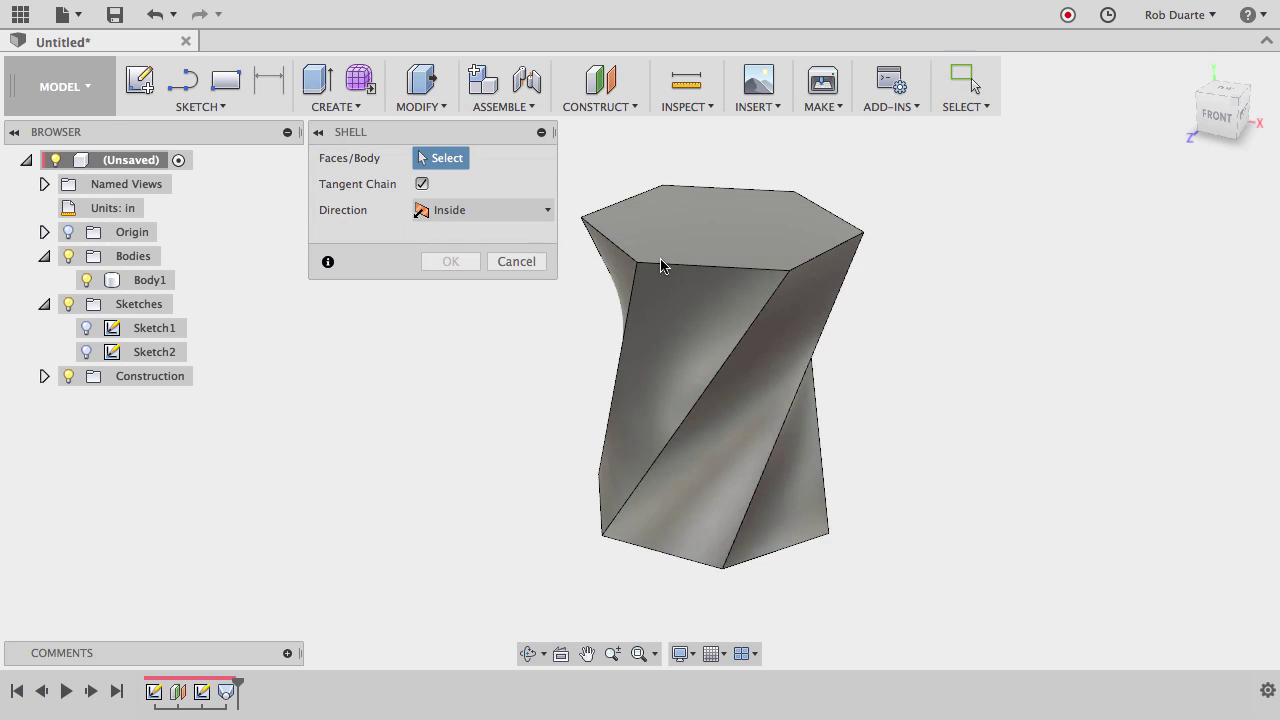
pyautogui.click(718, 240)
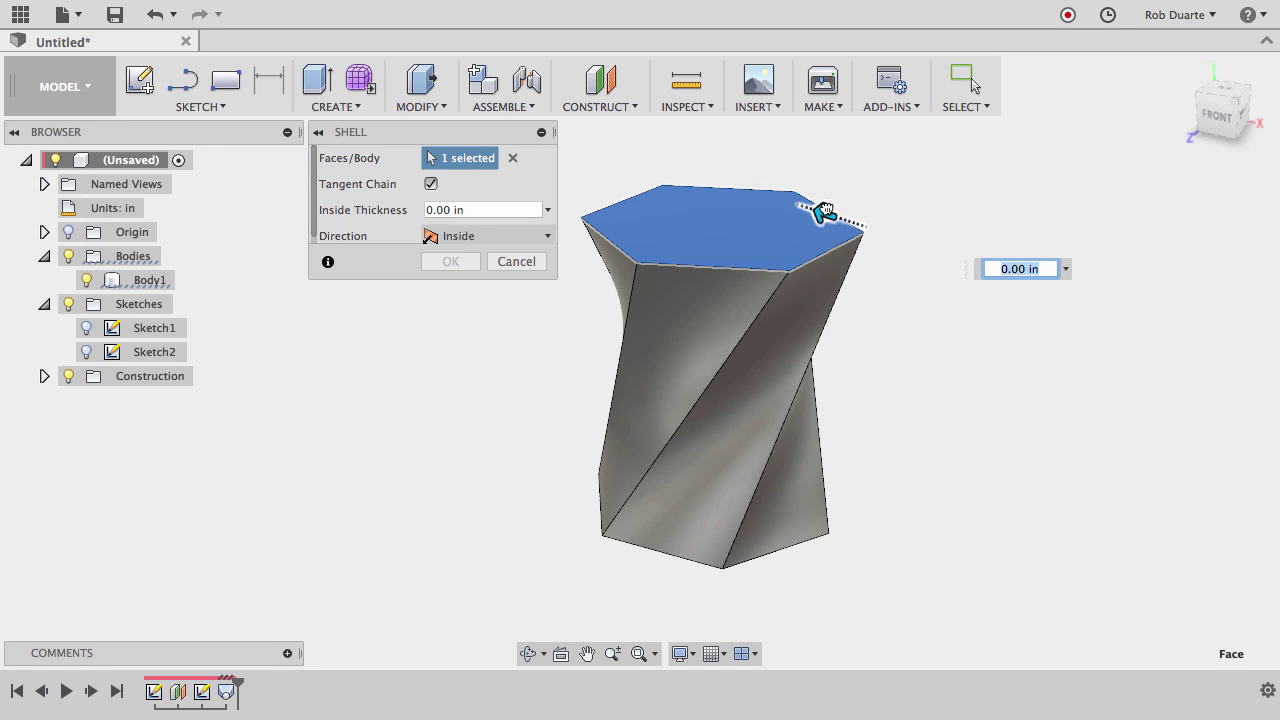
pyautogui.moveTo(822, 211); pyautogui.dragTo(807, 207)
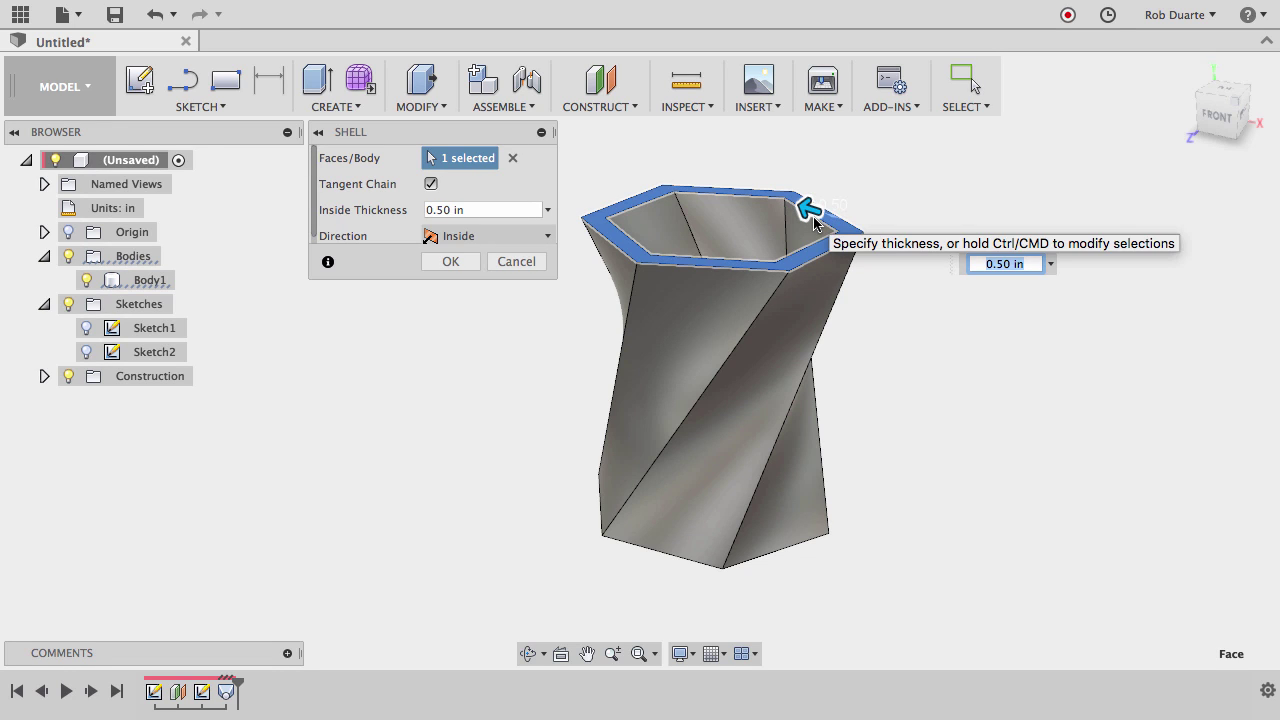
pyautogui.write('.125')
pyautogui.press('Return')
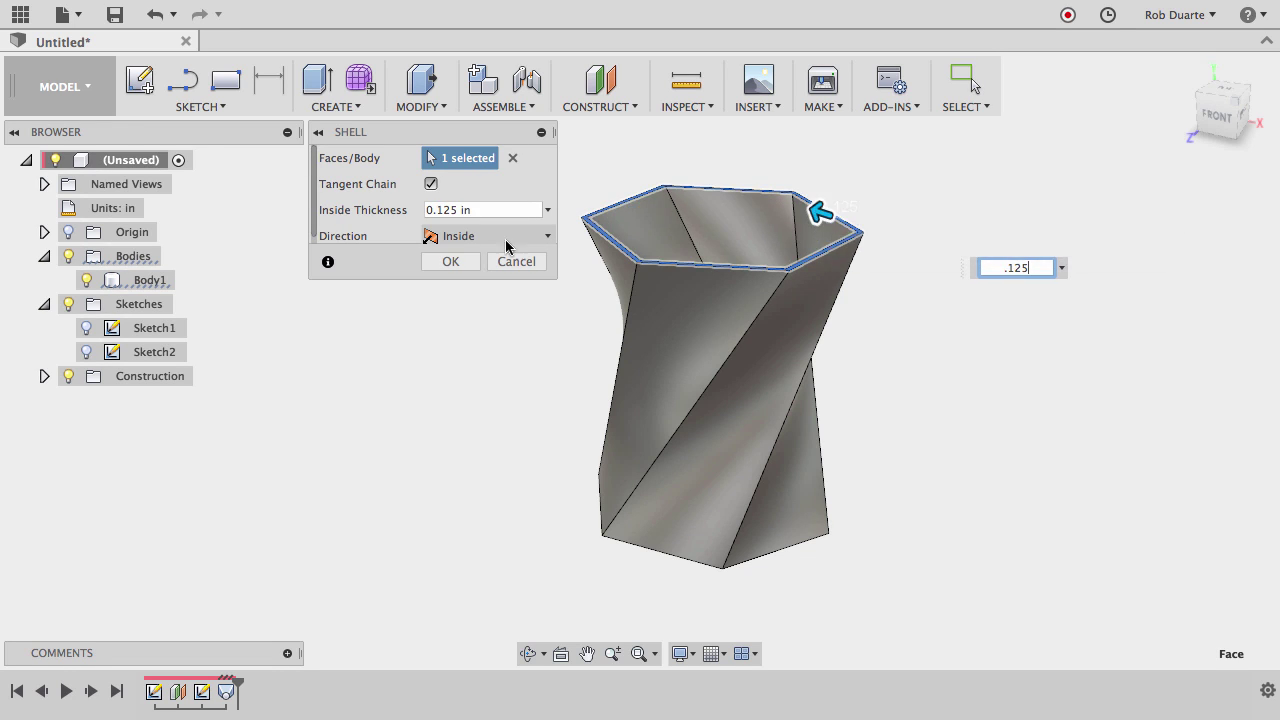
pyautogui.click(445, 261)
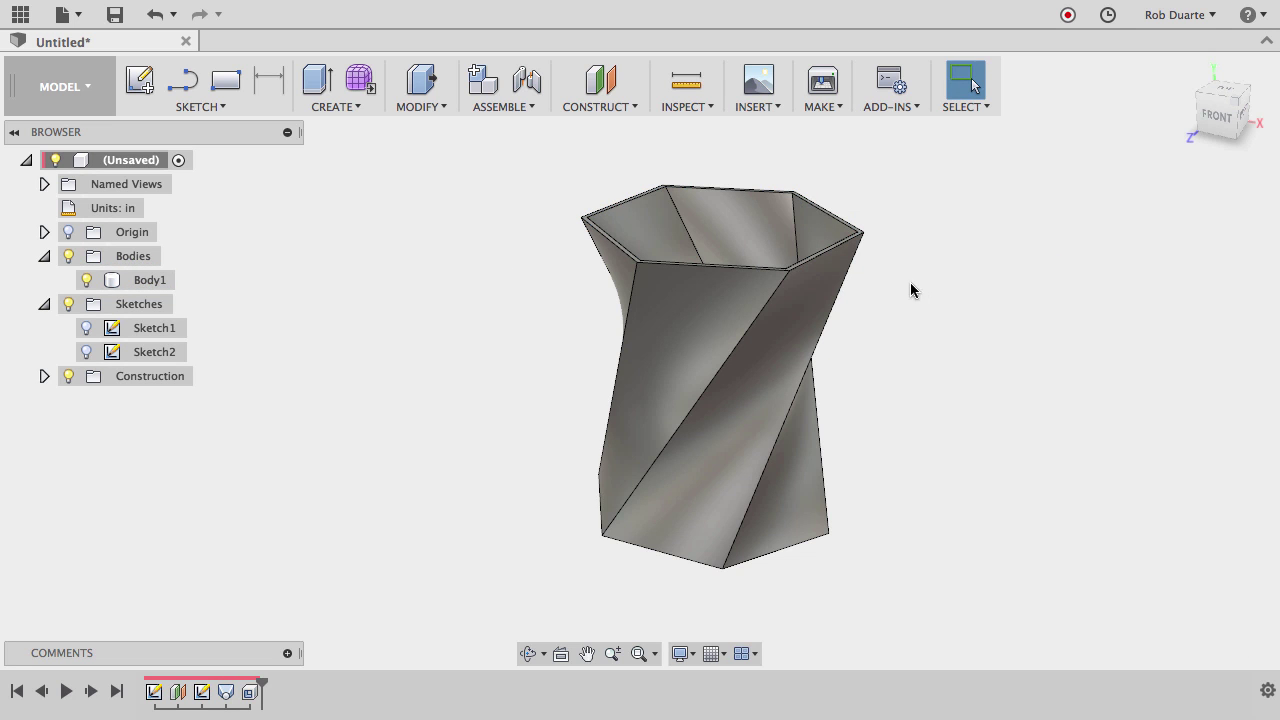
# - Add a section analysis along the YZ origin plane and orbit to view the cut walls
pyautogui.click(689, 246)
pyautogui.keyDown('shift'); pyautogui.moveTo(689, 246); pyautogui.dragTo(655, 138, button='middle'); pyautogui.keyUp('shift')
pyautogui.click(655, 138)
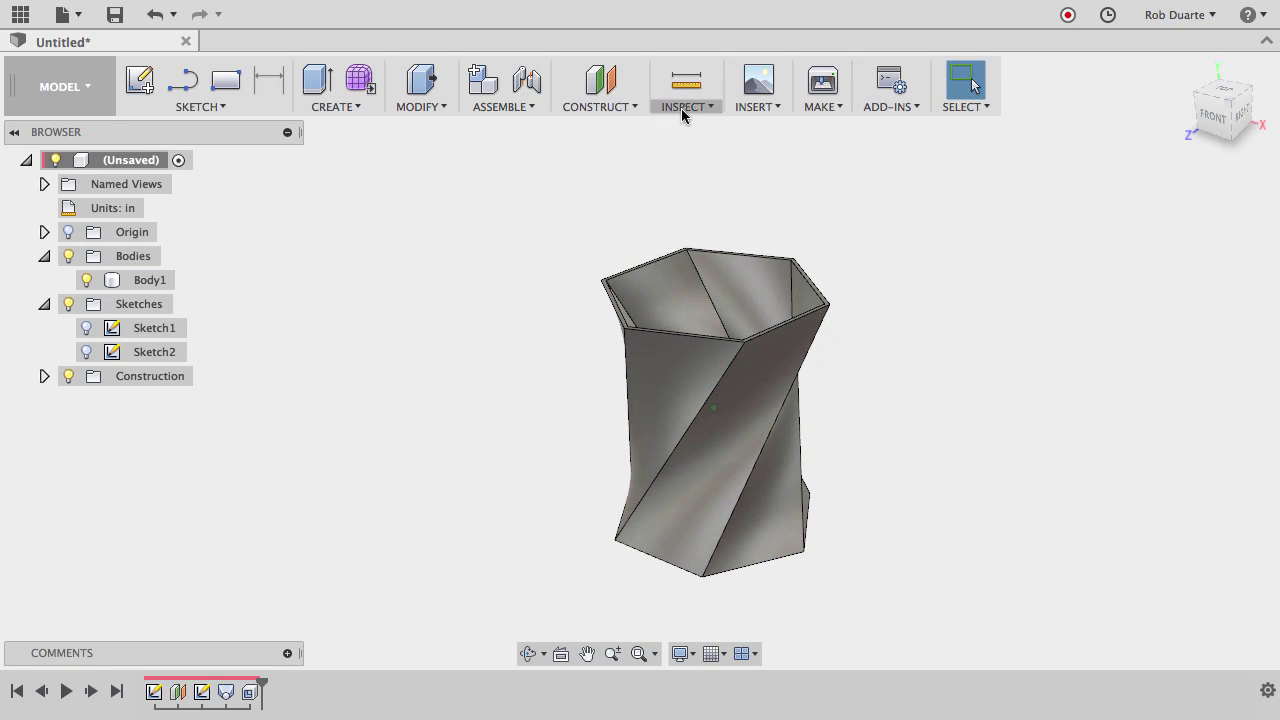
pyautogui.click(686, 100)
pyautogui.click(731, 256)
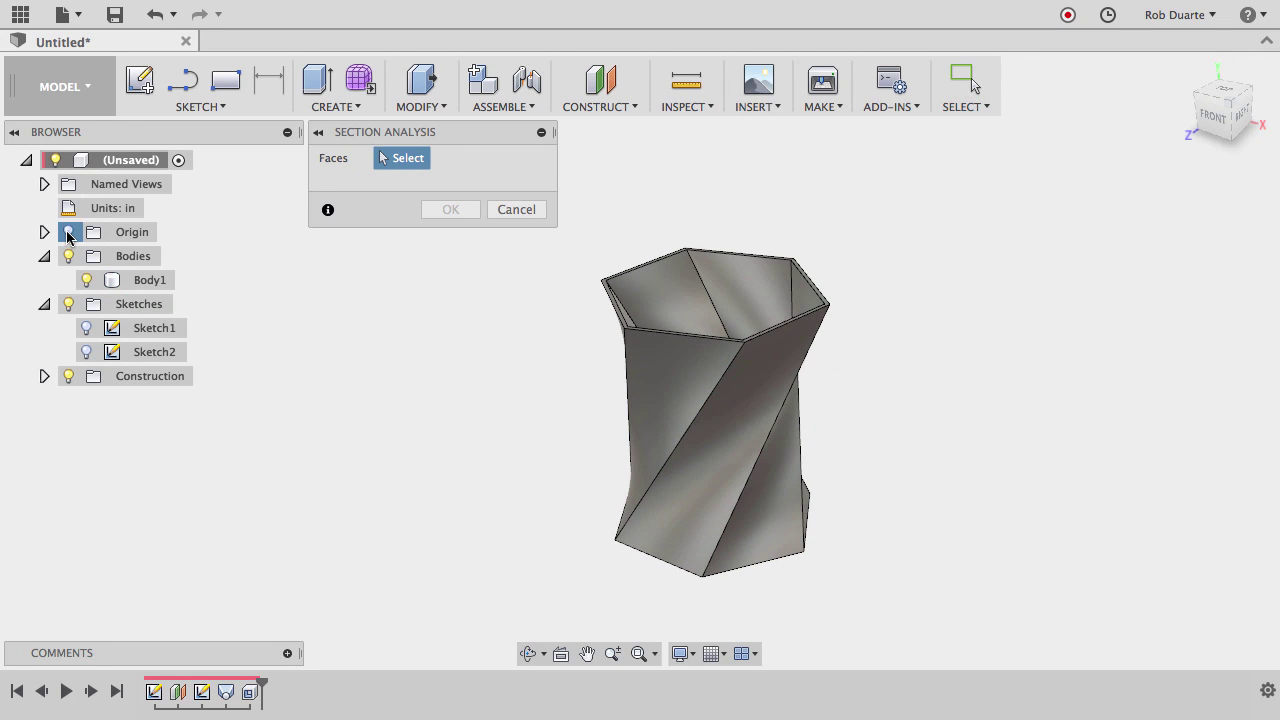
pyautogui.click(68, 233)
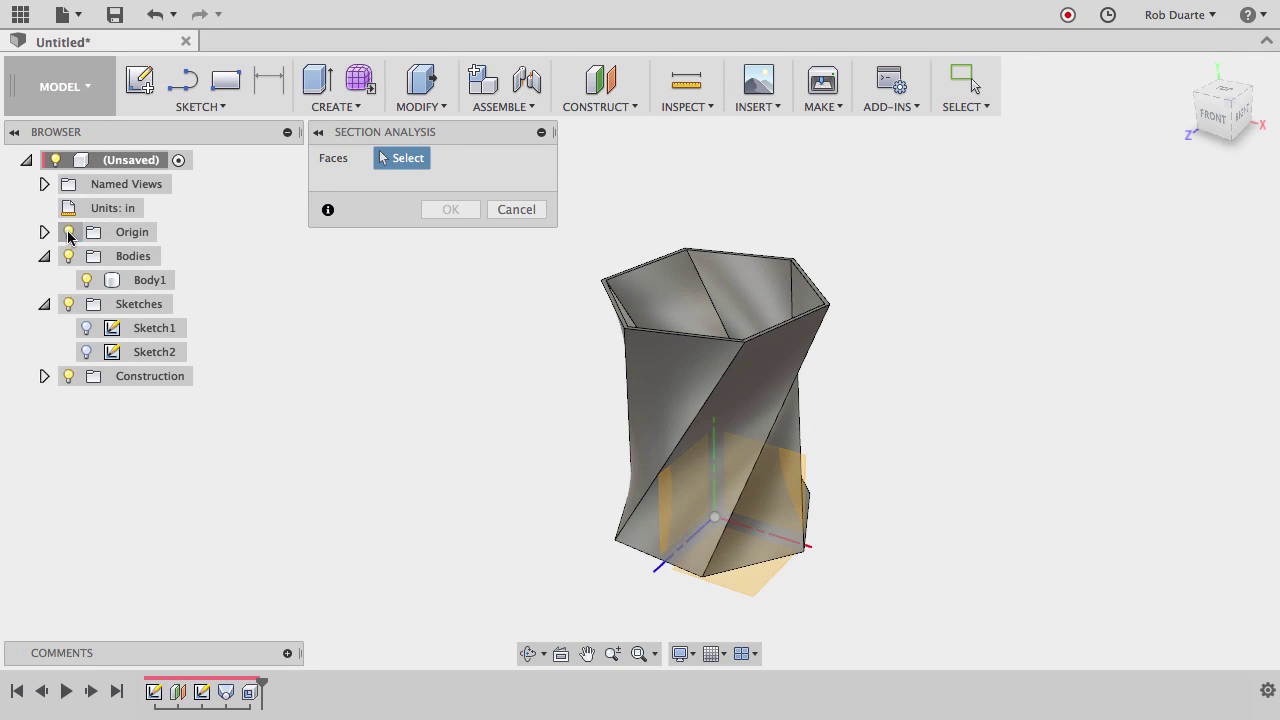
pyautogui.click(664, 503)
pyautogui.click(449, 210)
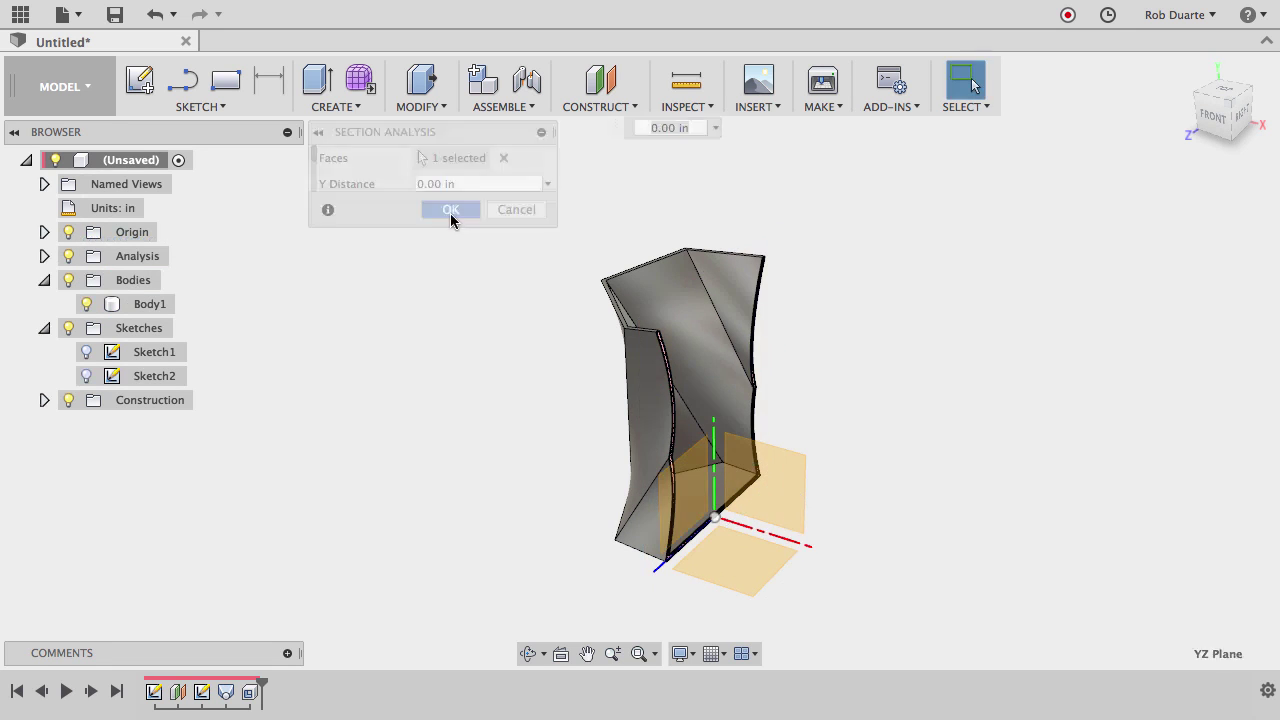
pyautogui.keyDown('shift'); pyautogui.moveTo(903, 371); pyautogui.dragTo(846, 414, button='middle'); pyautogui.keyUp('shift')
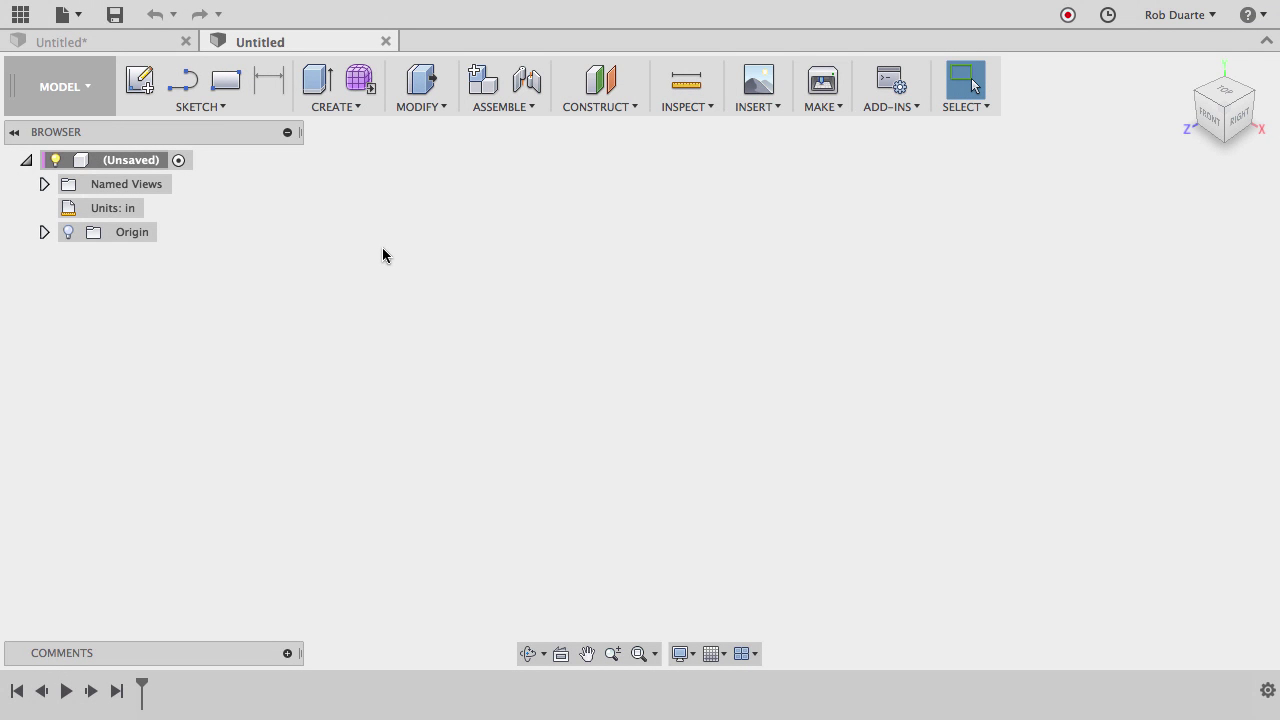
# - Sketch a 3 in circumscribed hexagon centred on the origin of the XZ plane and finish the sketch
pyautogui.click(145, 86)
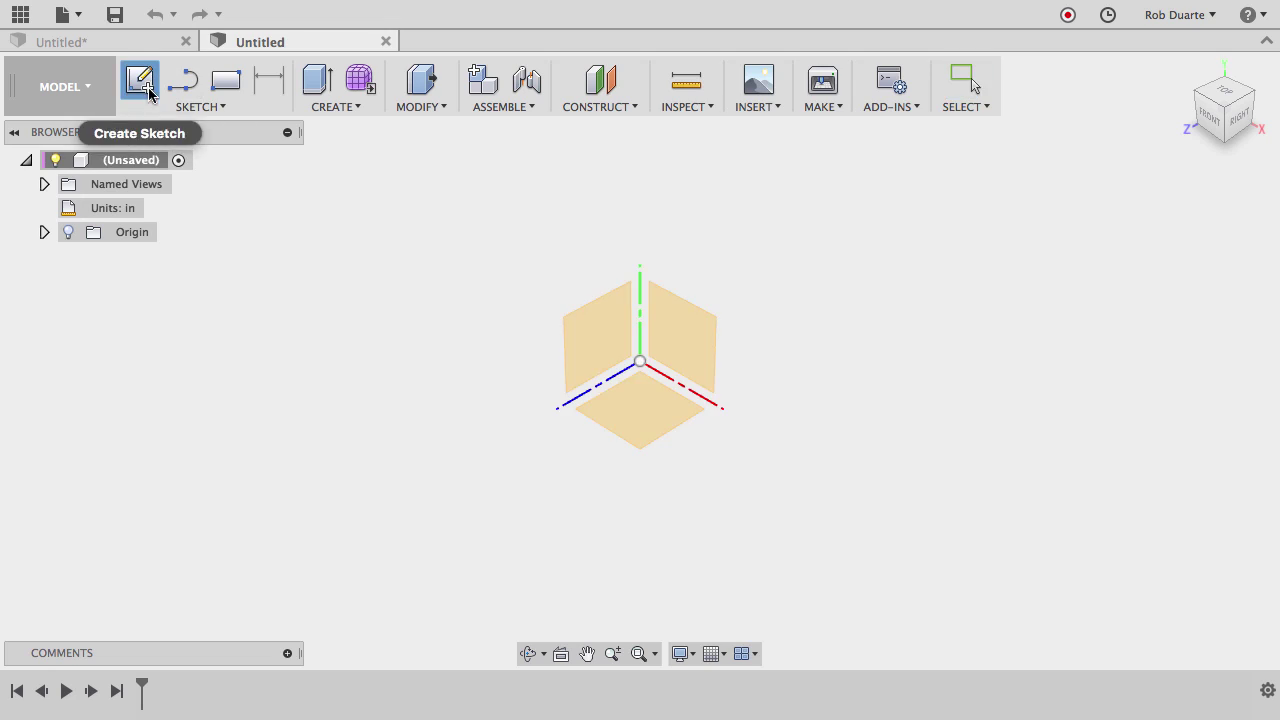
pyautogui.click(642, 406)
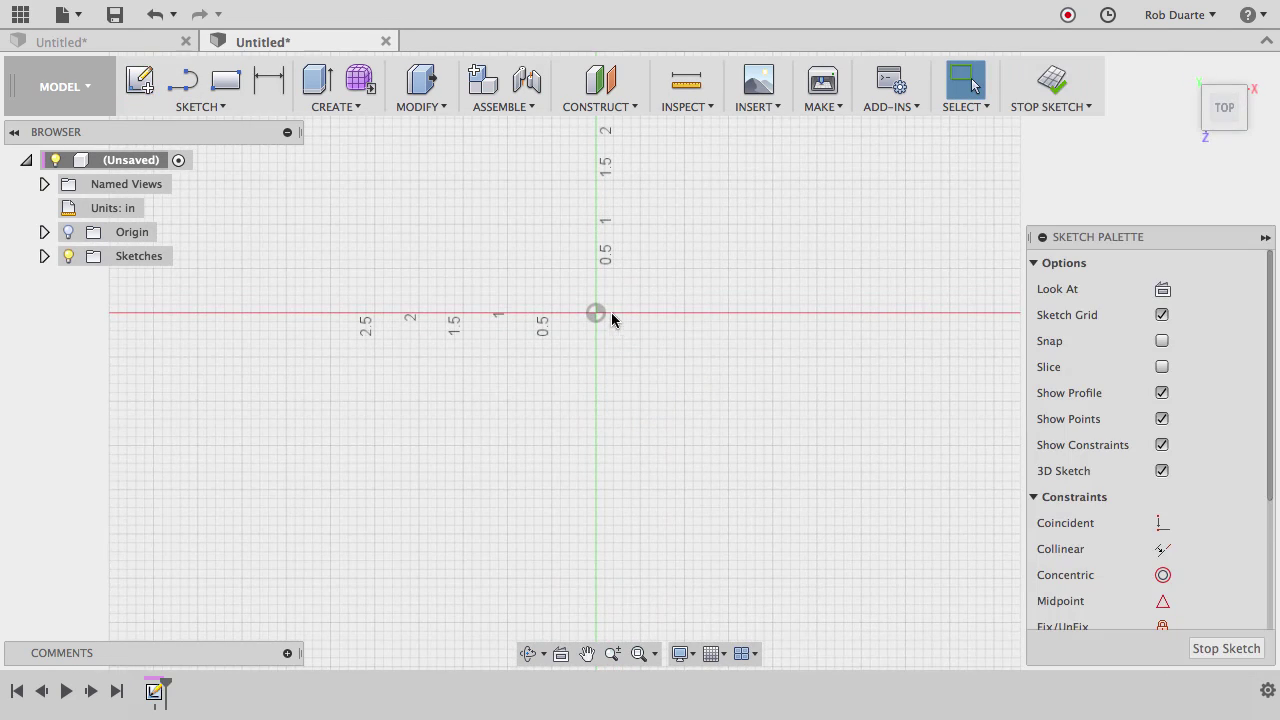
pyautogui.click(200, 106)
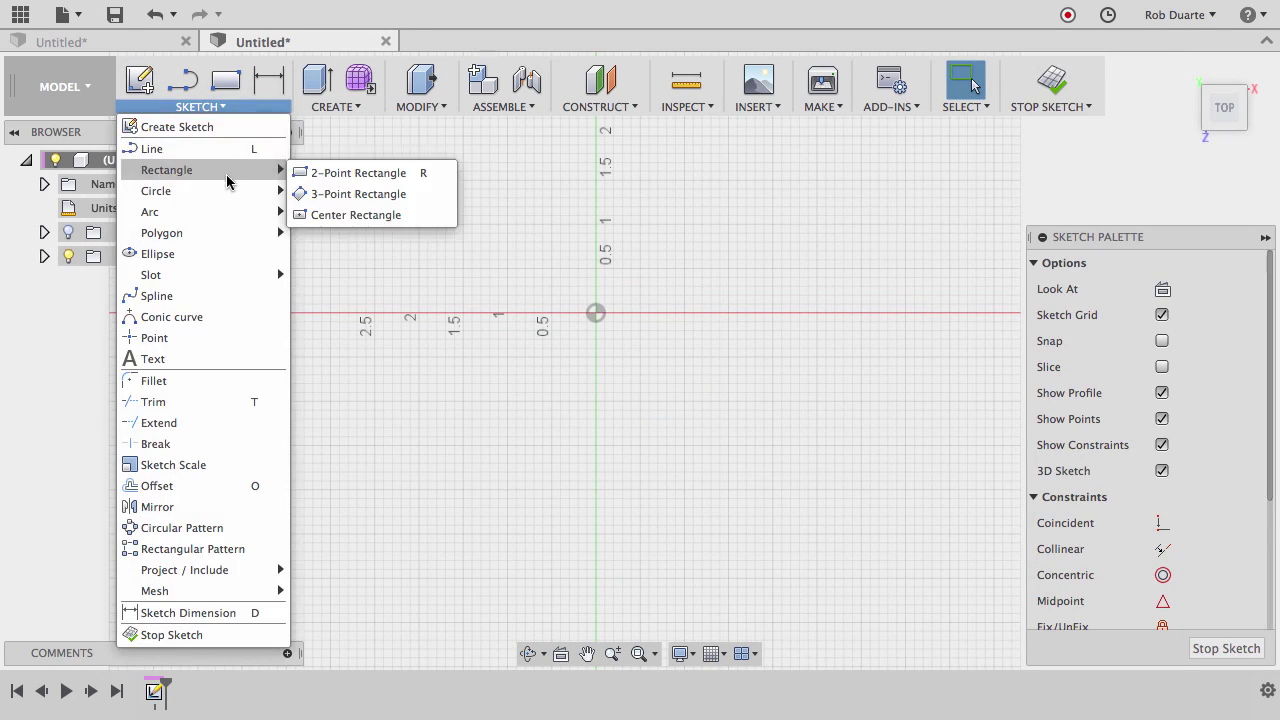
pyautogui.moveTo(234, 234)
pyautogui.click(340, 236)
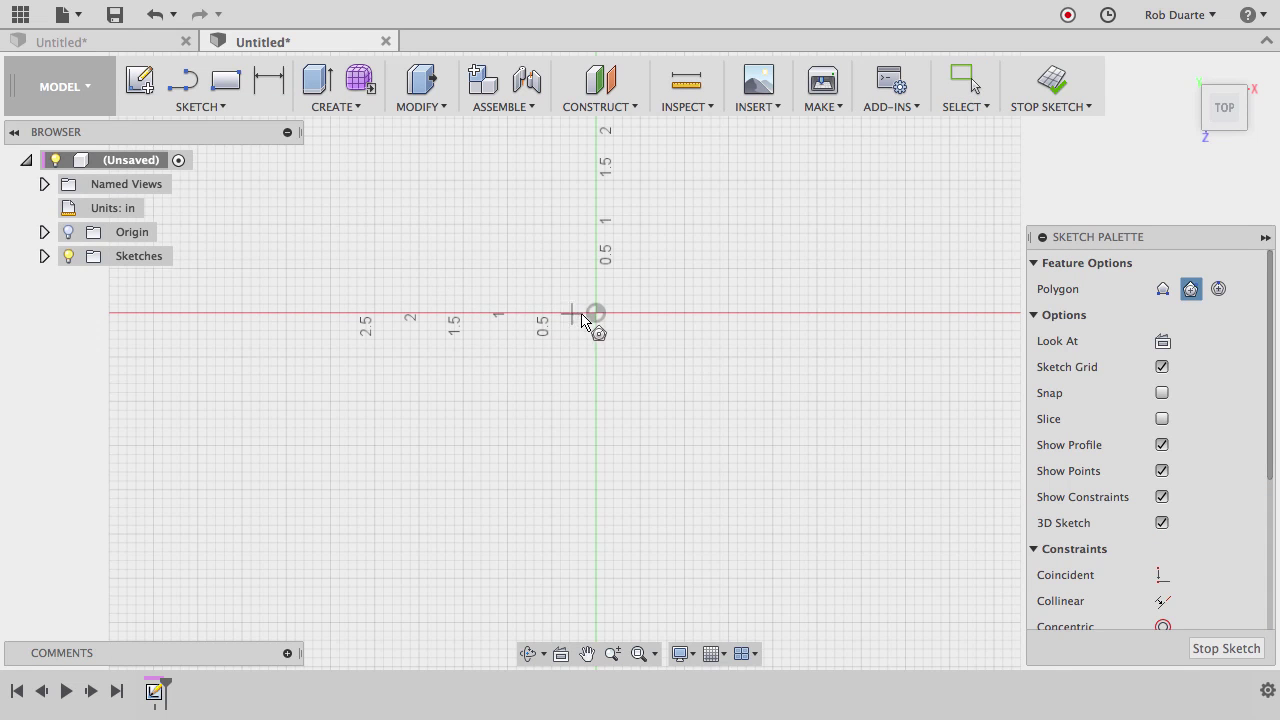
pyautogui.click(596, 313)
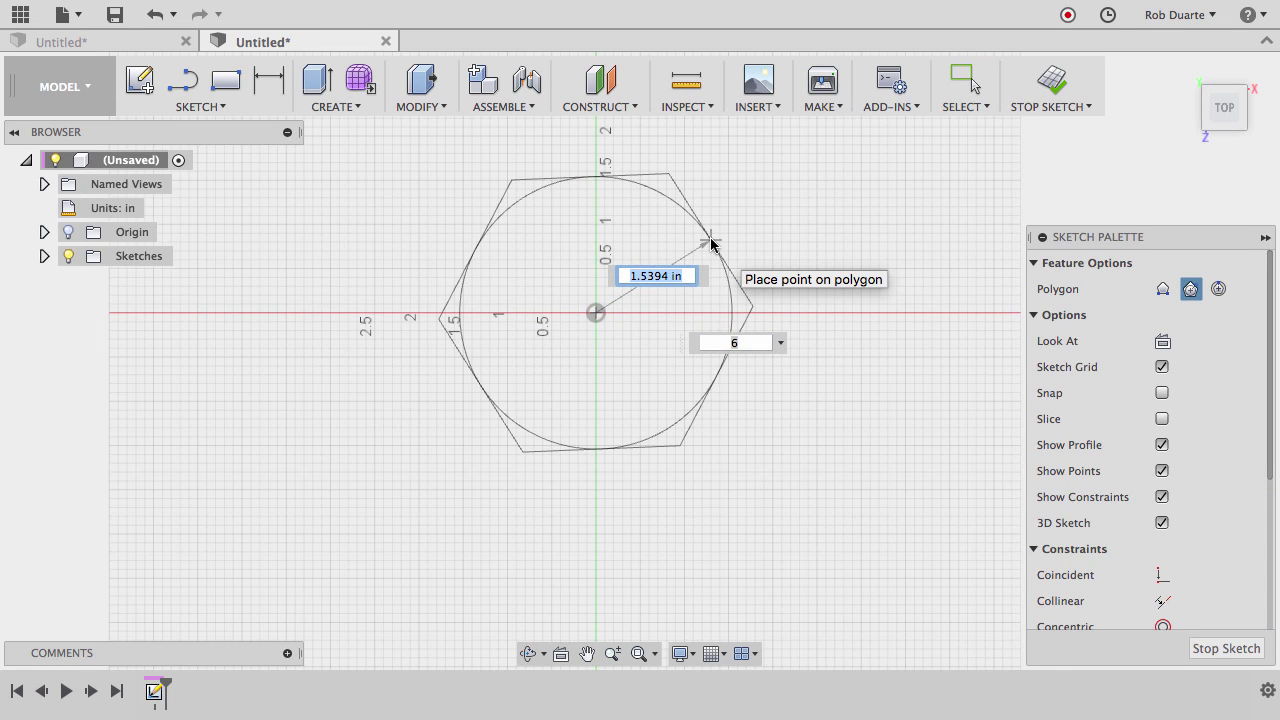
pyautogui.write('3')
pyautogui.press('Return')
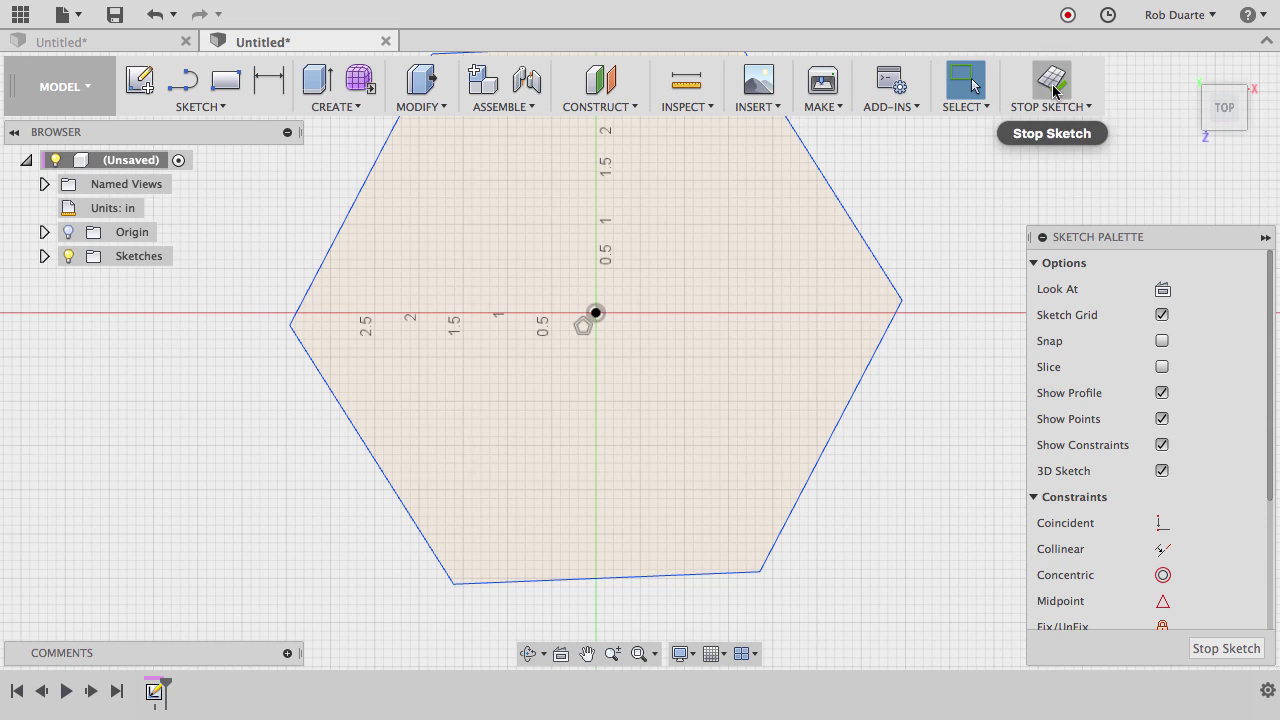
pyautogui.click(1051, 80)
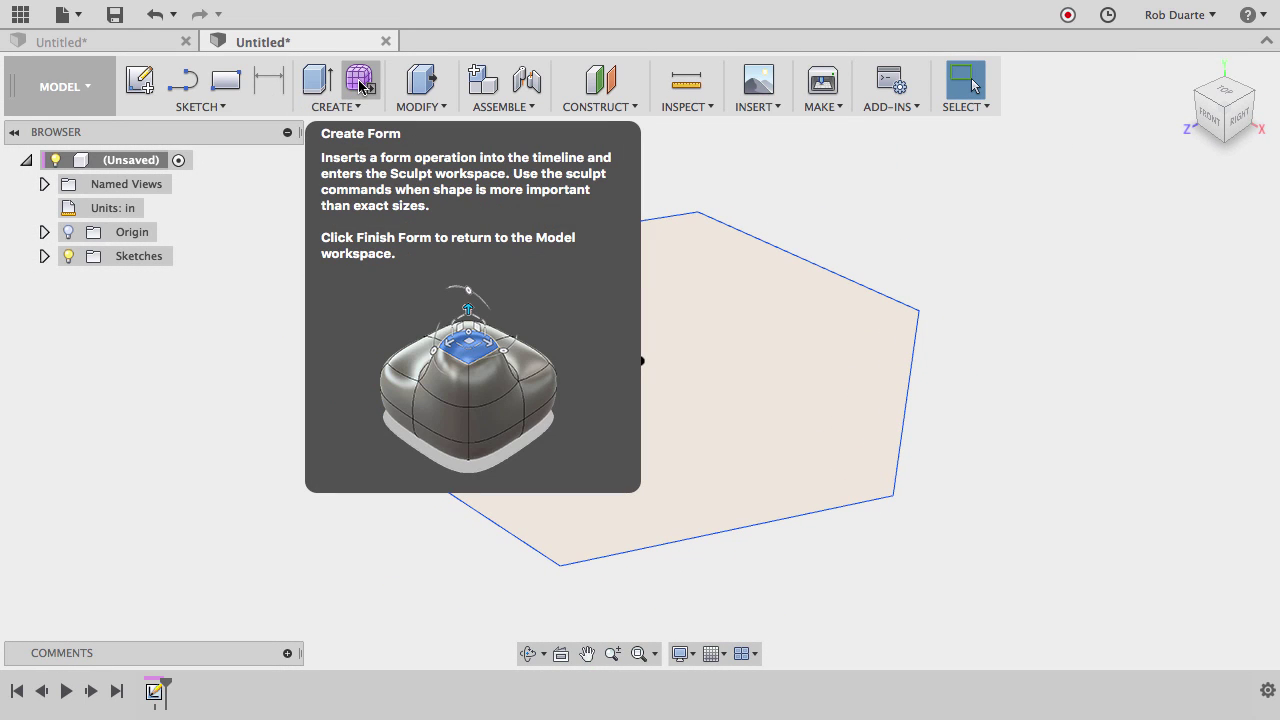
# - In the Form workspace, extrude the hexagon profile 11 in into an open sculpted tube
pyautogui.click(361, 85)
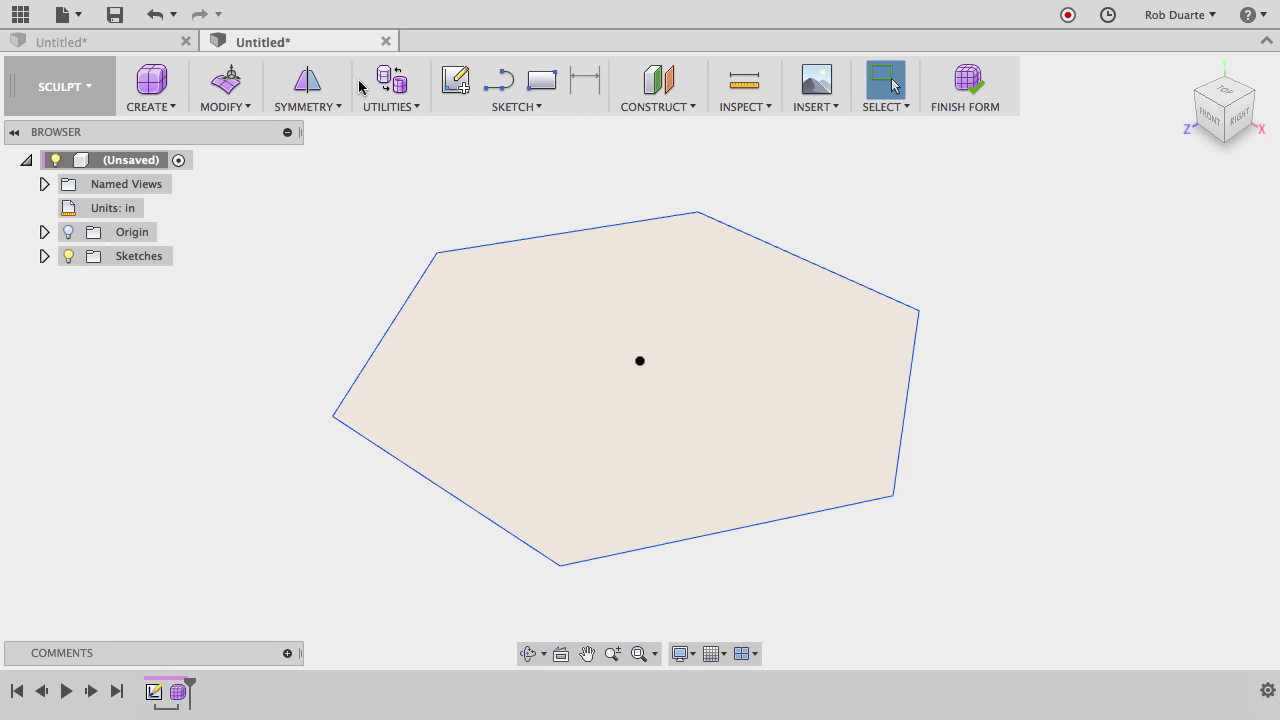
pyautogui.click(166, 107)
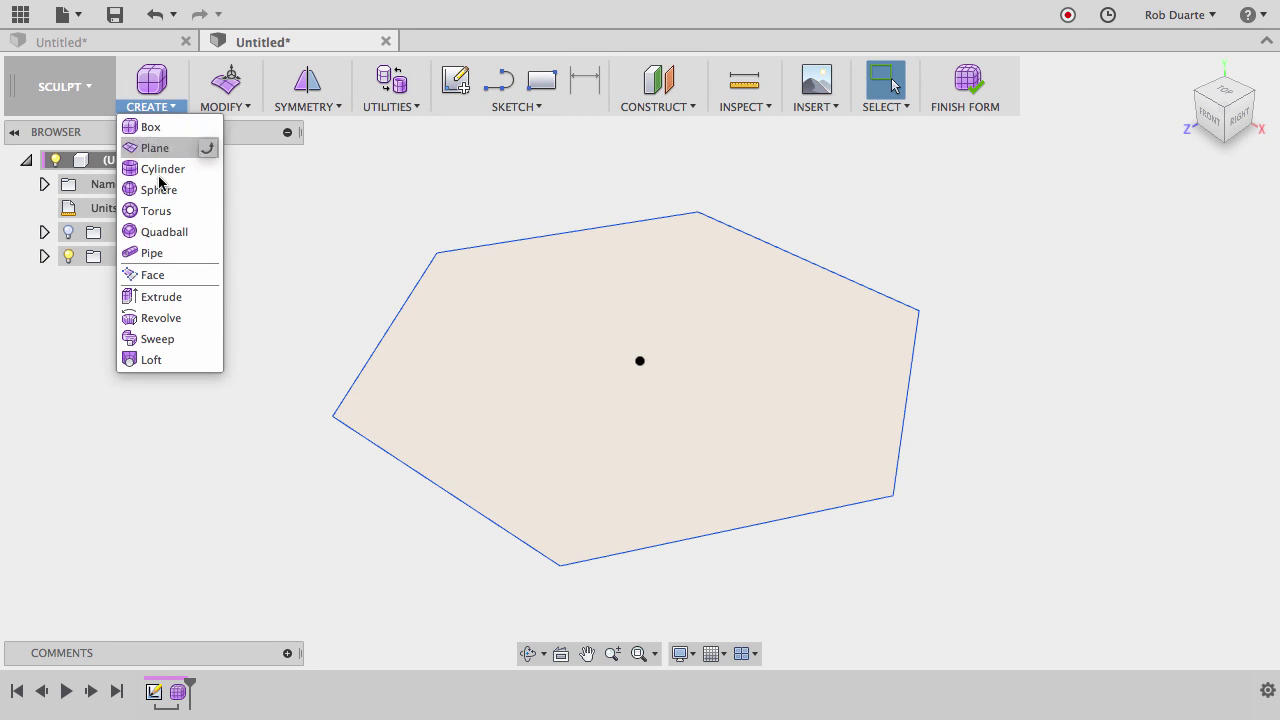
pyautogui.click(145, 300)
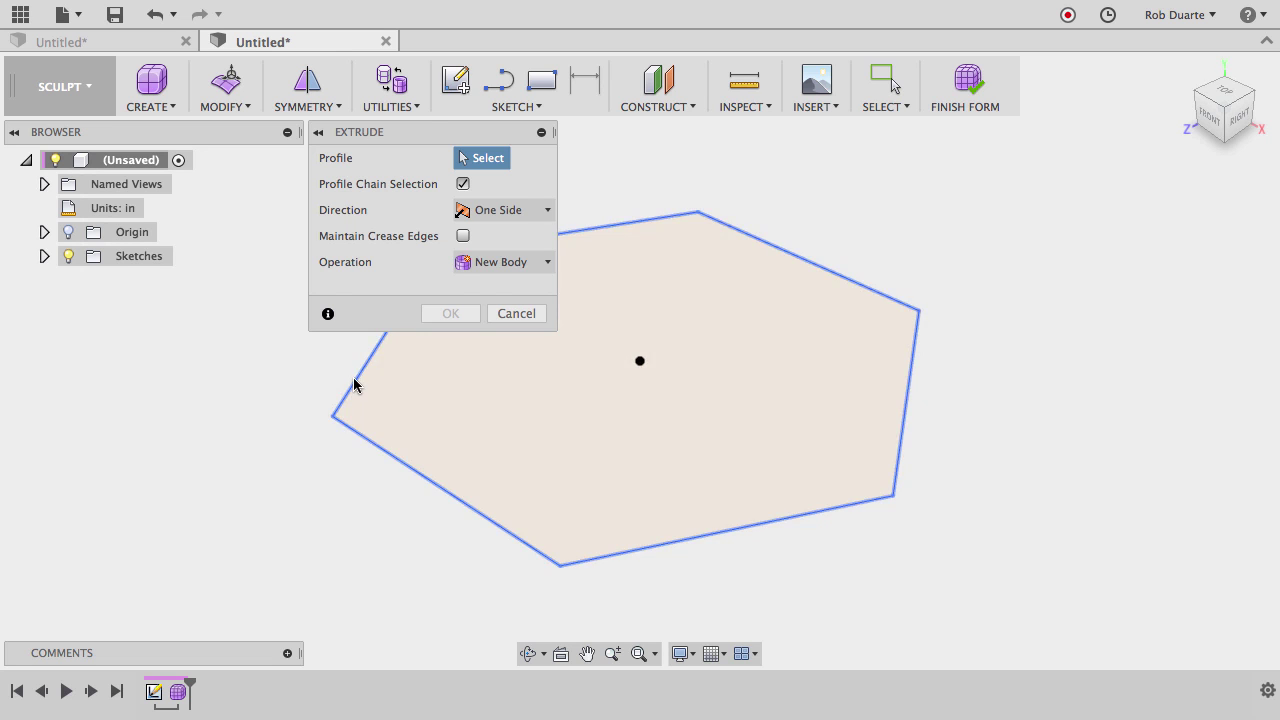
pyautogui.click(357, 381)
pyautogui.scroll(-5, 638, 489)
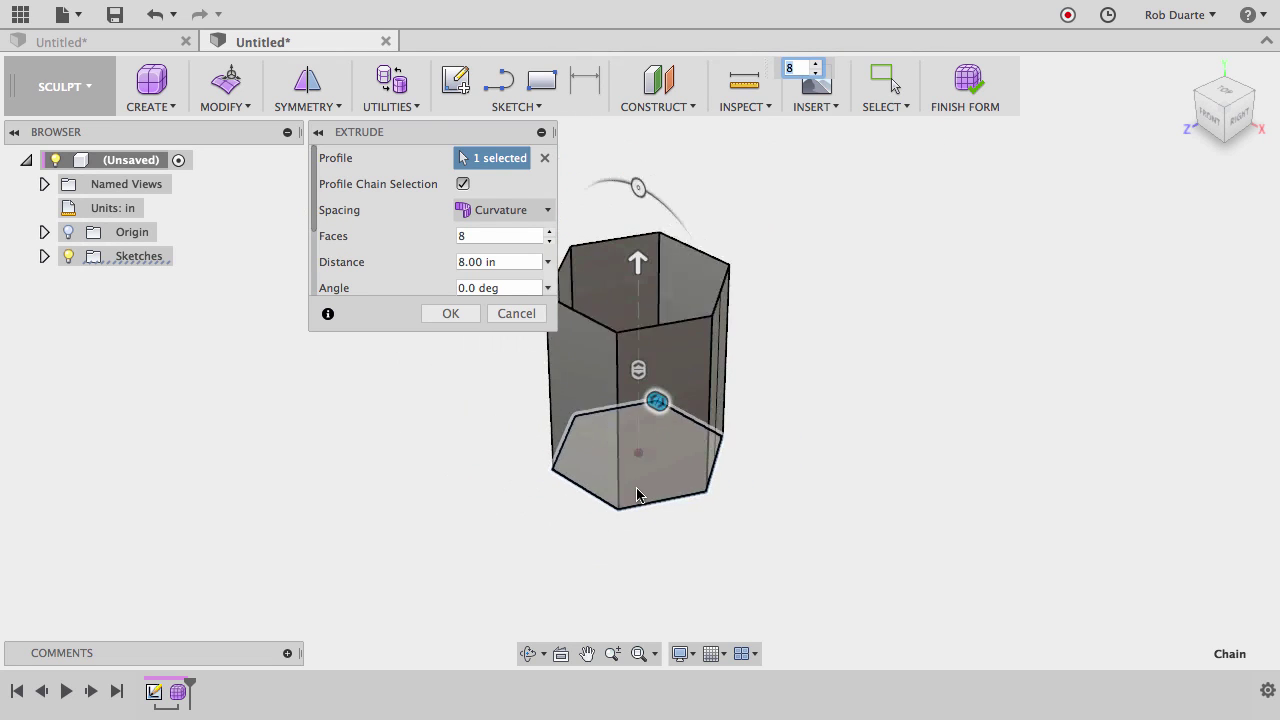
pyautogui.moveTo(638, 283); pyautogui.dragTo(652, 215)
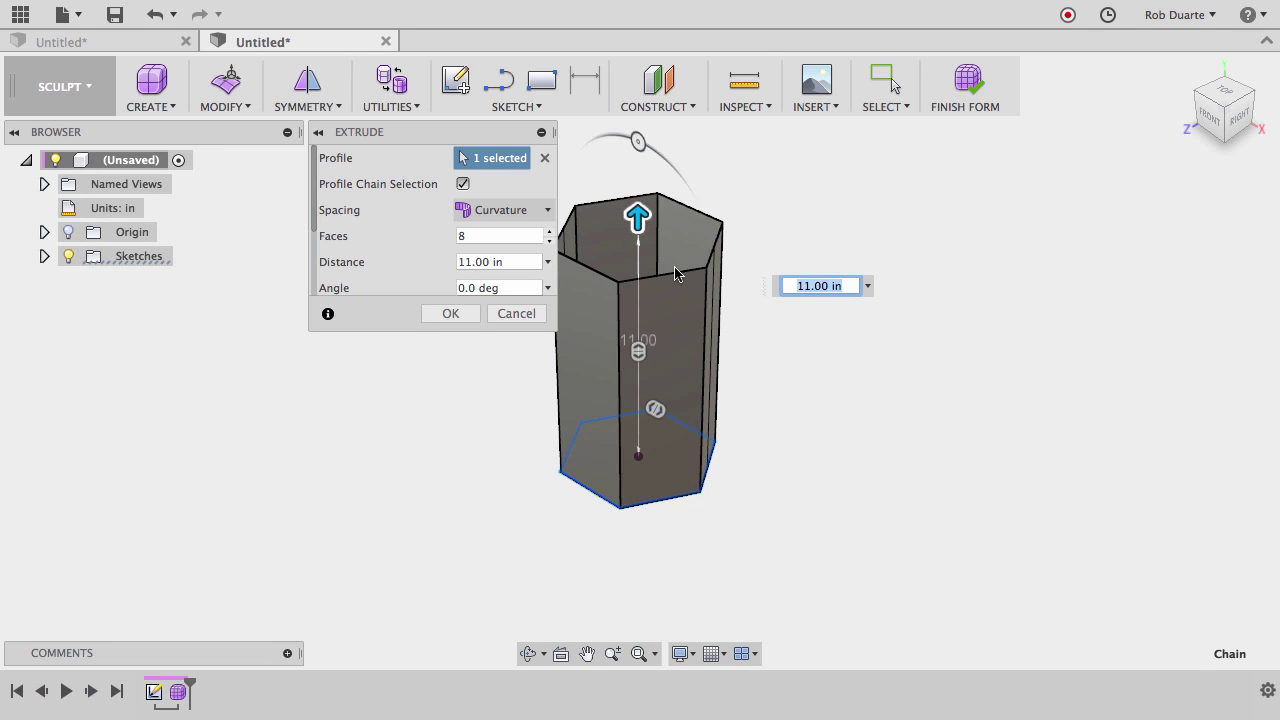
pyautogui.click(452, 314)
pyautogui.keyDown('shift'); pyautogui.moveTo(754, 376); pyautogui.dragTo(43, 260, button='middle'); pyautogui.keyUp('shift')
pyautogui.scroll(3, 655, 355)
# - List Body1 under the expanded Bodies folder and view the tube from an oblique angle
pyautogui.click(44, 256)
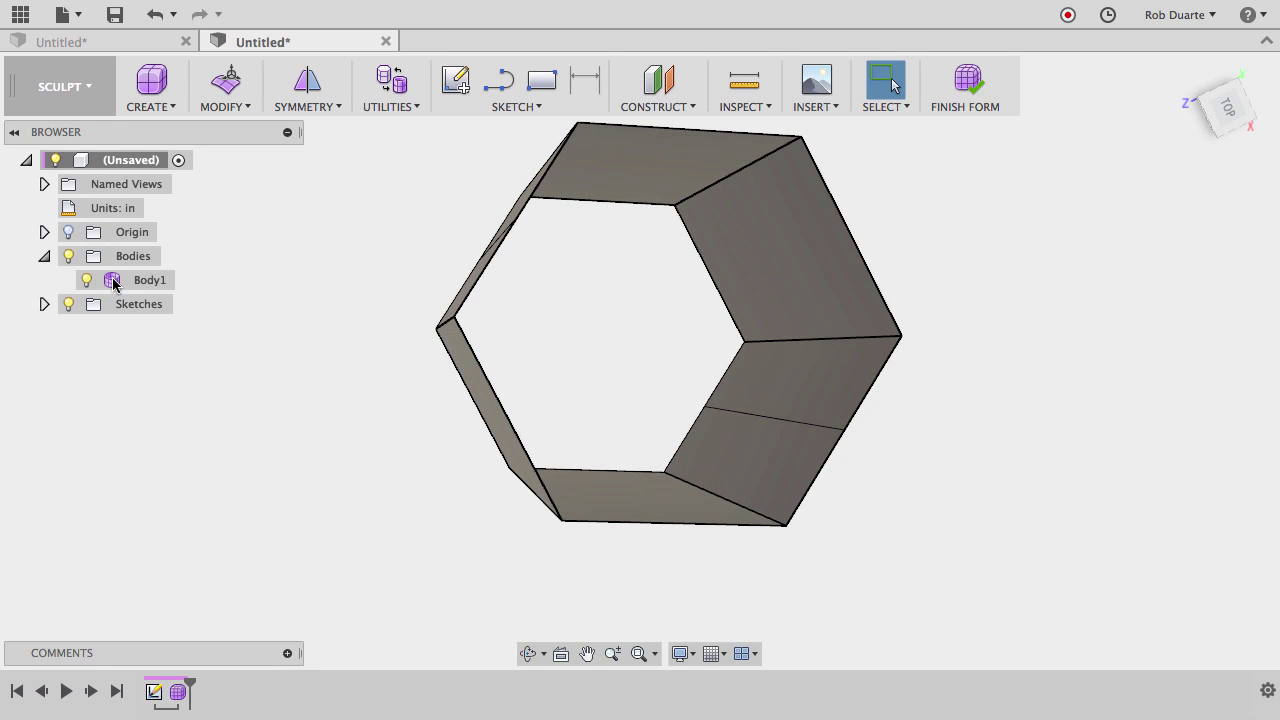
pyautogui.click(115, 287)
pyautogui.keyDown('shift'); pyautogui.moveTo(486, 271); pyautogui.dragTo(682, 238, button='middle'); pyautogui.keyUp('shift')
pyautogui.click(777, 332)
pyautogui.click(684, 238)
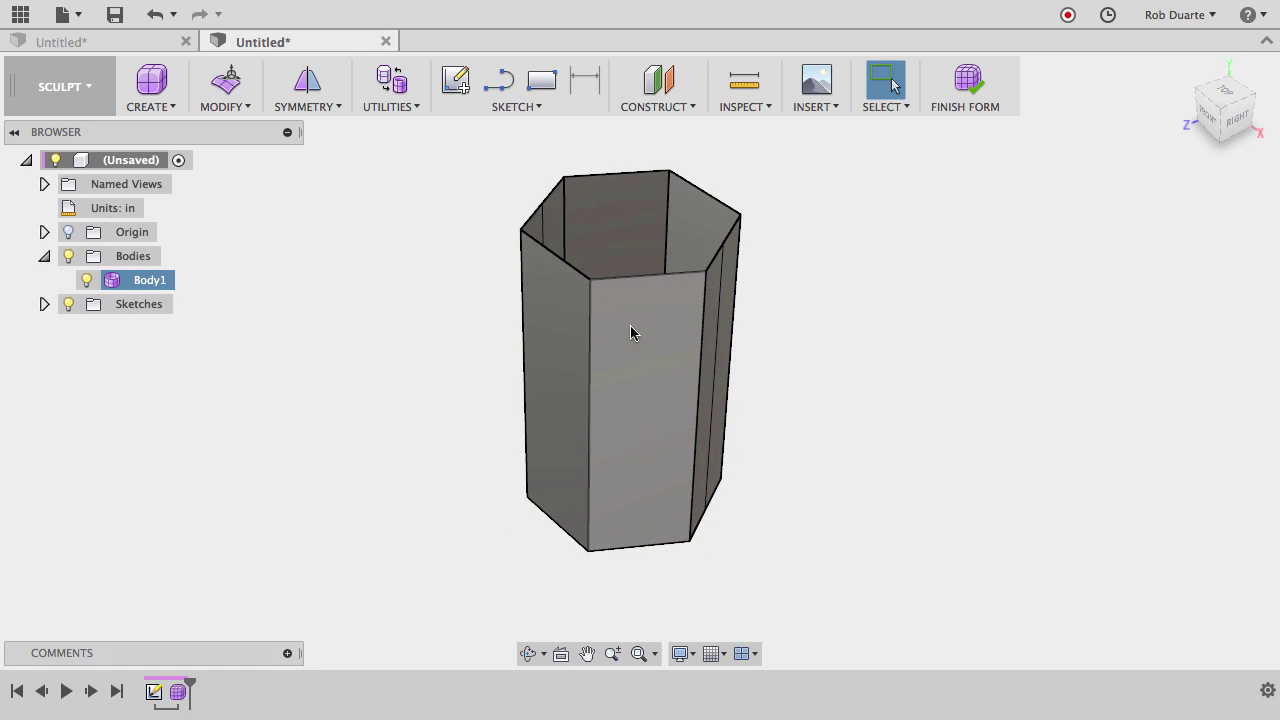
pyautogui.click(306, 208)
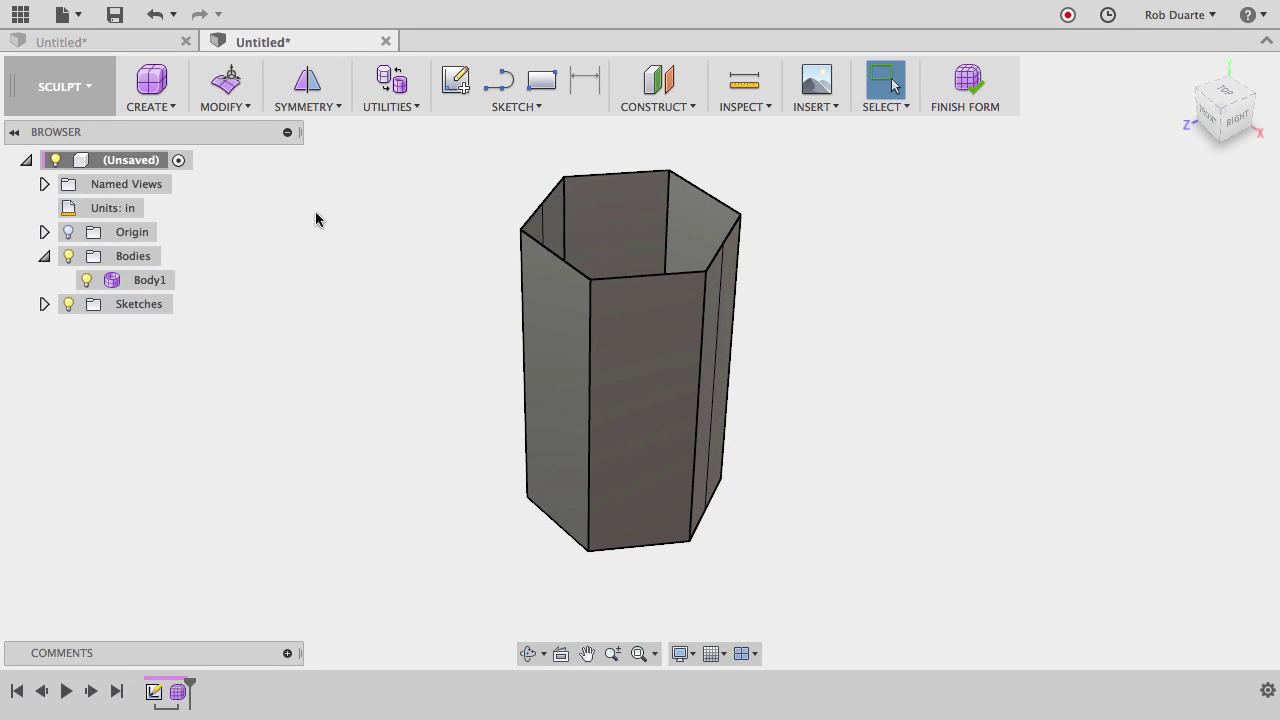
# - Rotate the top edge loop -40 deg using soft modification with rounded falloff, and finish the form
pyautogui.click(226, 90)
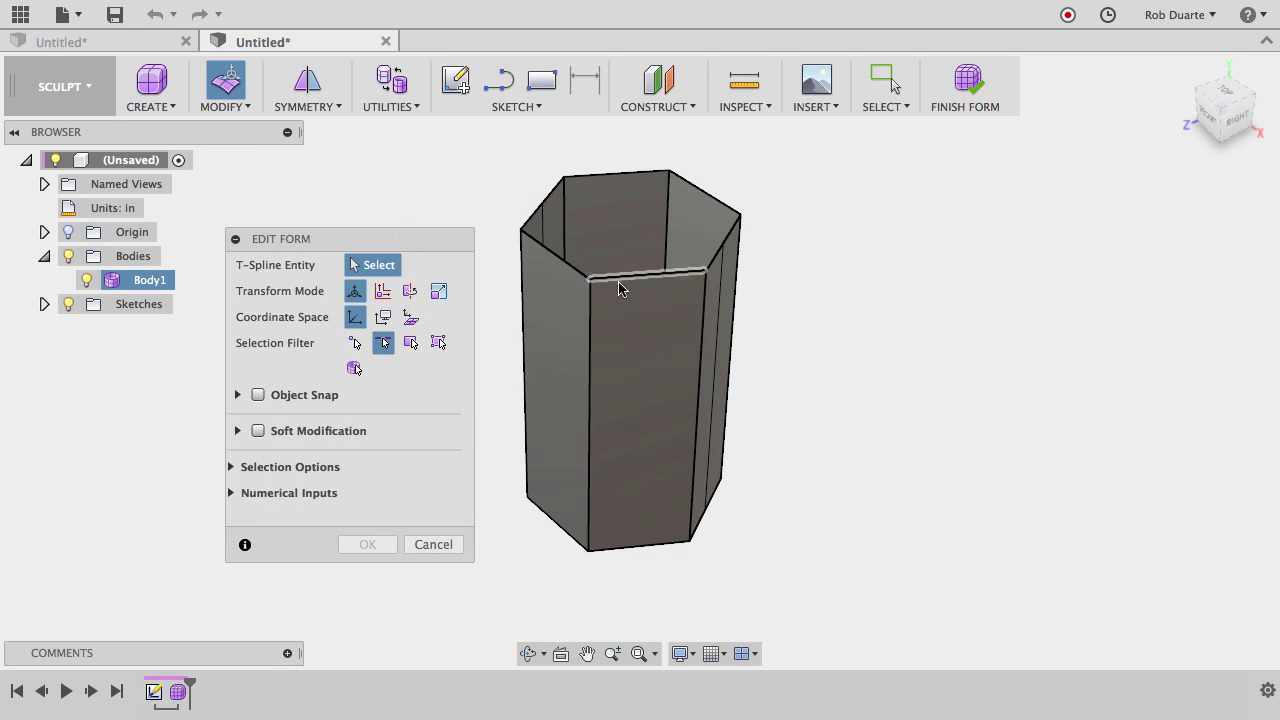
pyautogui.doubleClick(625, 281)
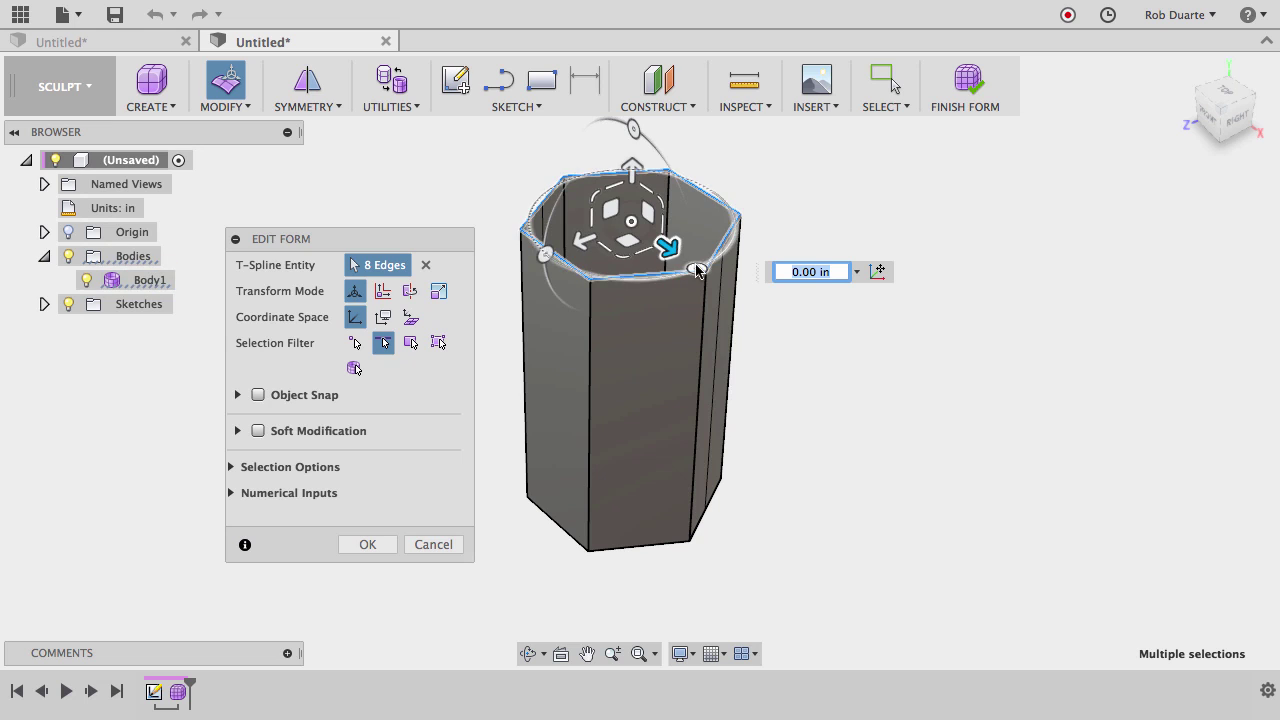
pyautogui.moveTo(697, 268); pyautogui.dragTo(755, 172)
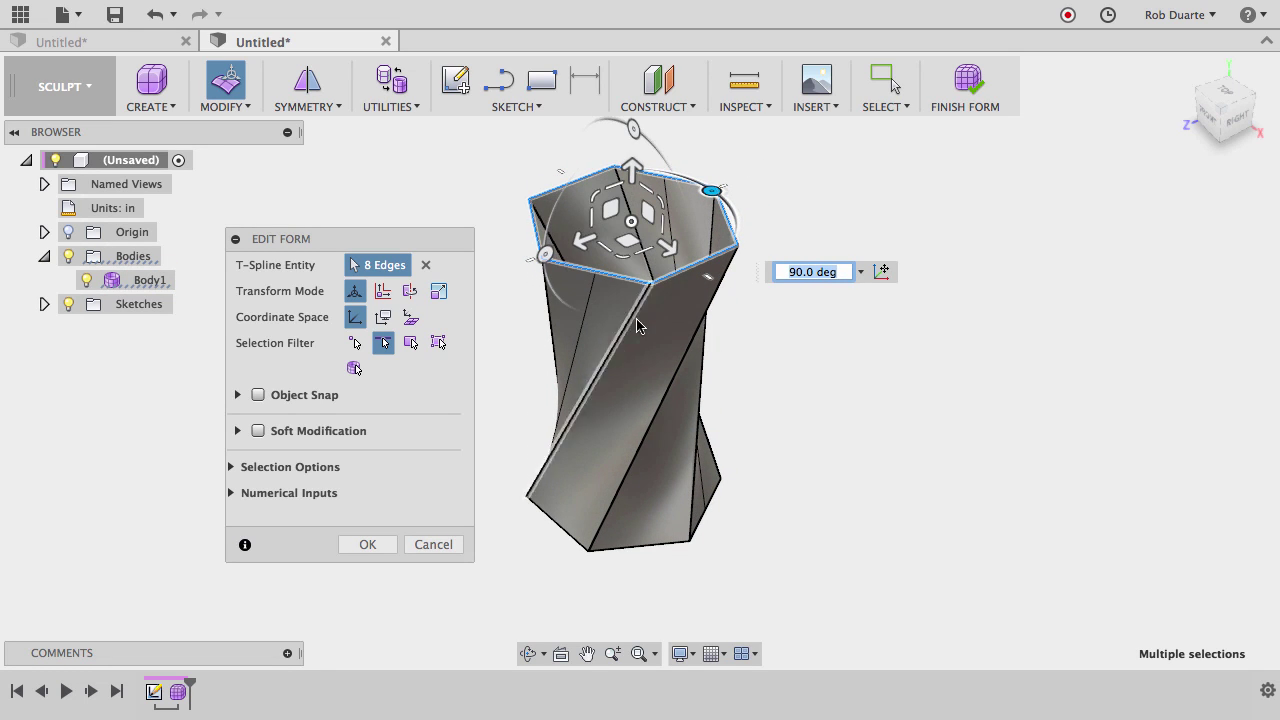
pyautogui.click(258, 431)
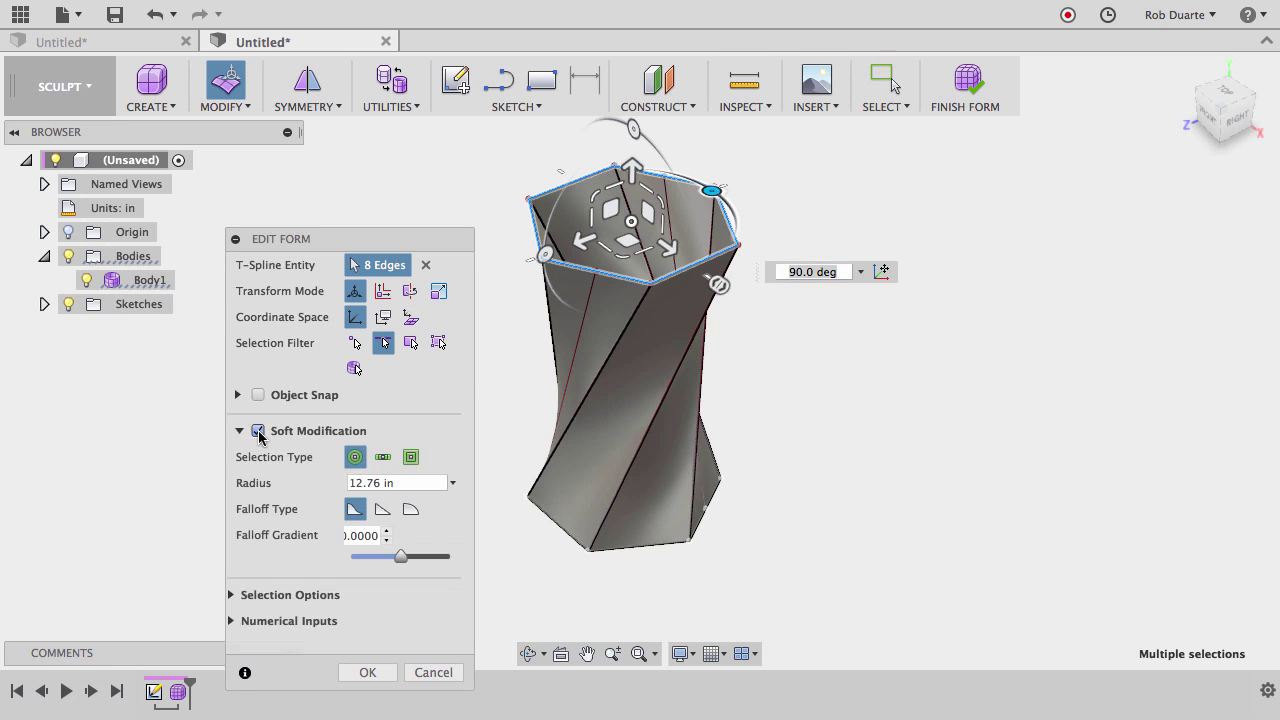
pyautogui.click(380, 512)
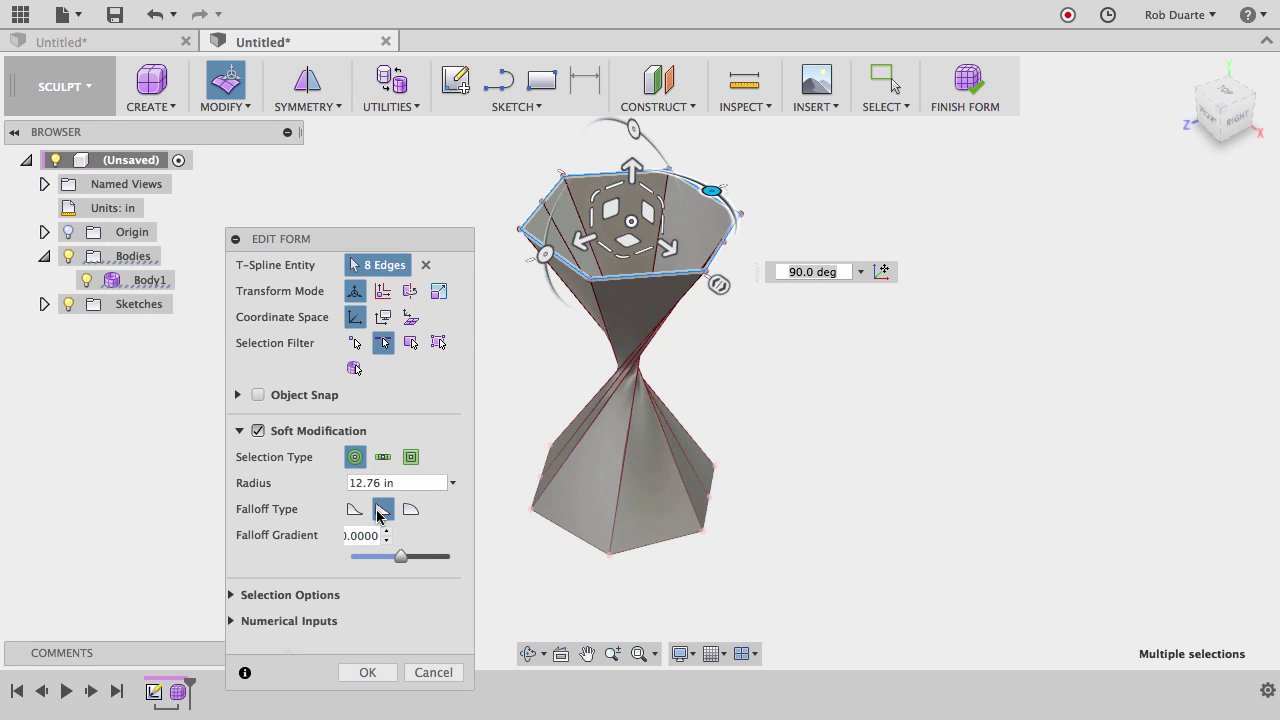
pyautogui.moveTo(716, 195); pyautogui.dragTo(625, 279)
pyautogui.click(411, 510)
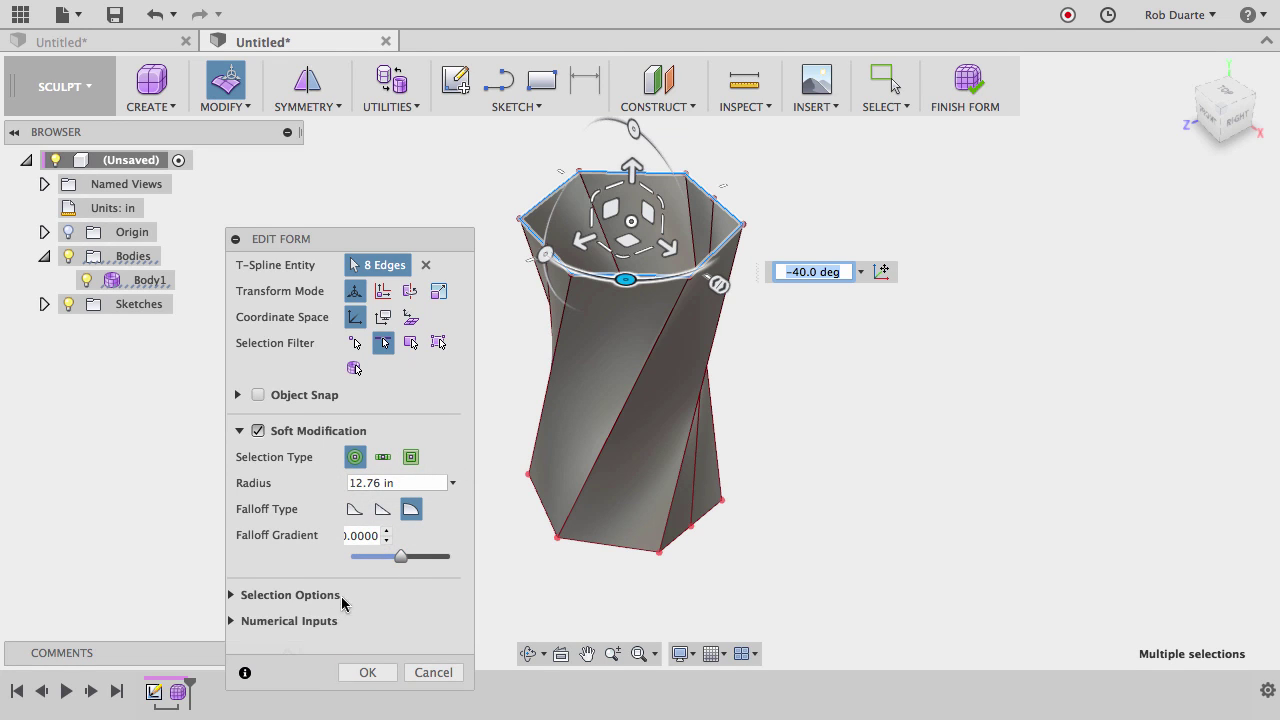
pyautogui.click(368, 672)
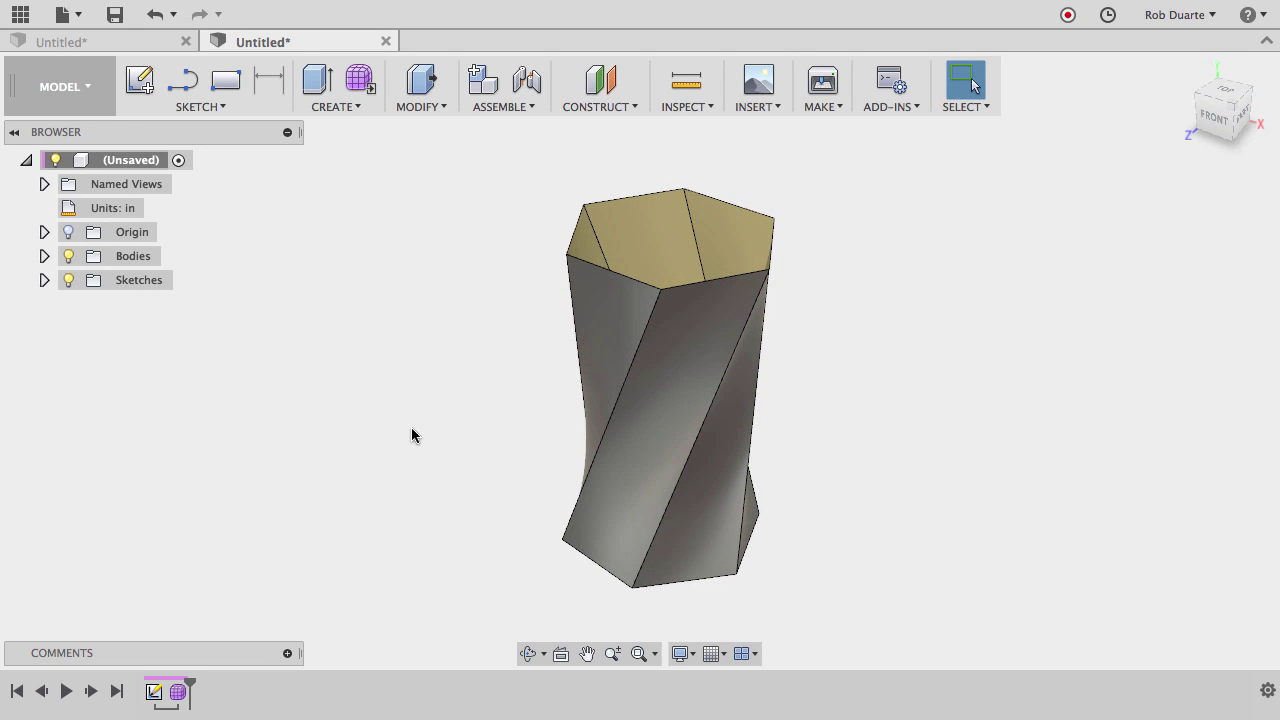
# - Turn on the origin planes and axes
pyautogui.click(352, 110)
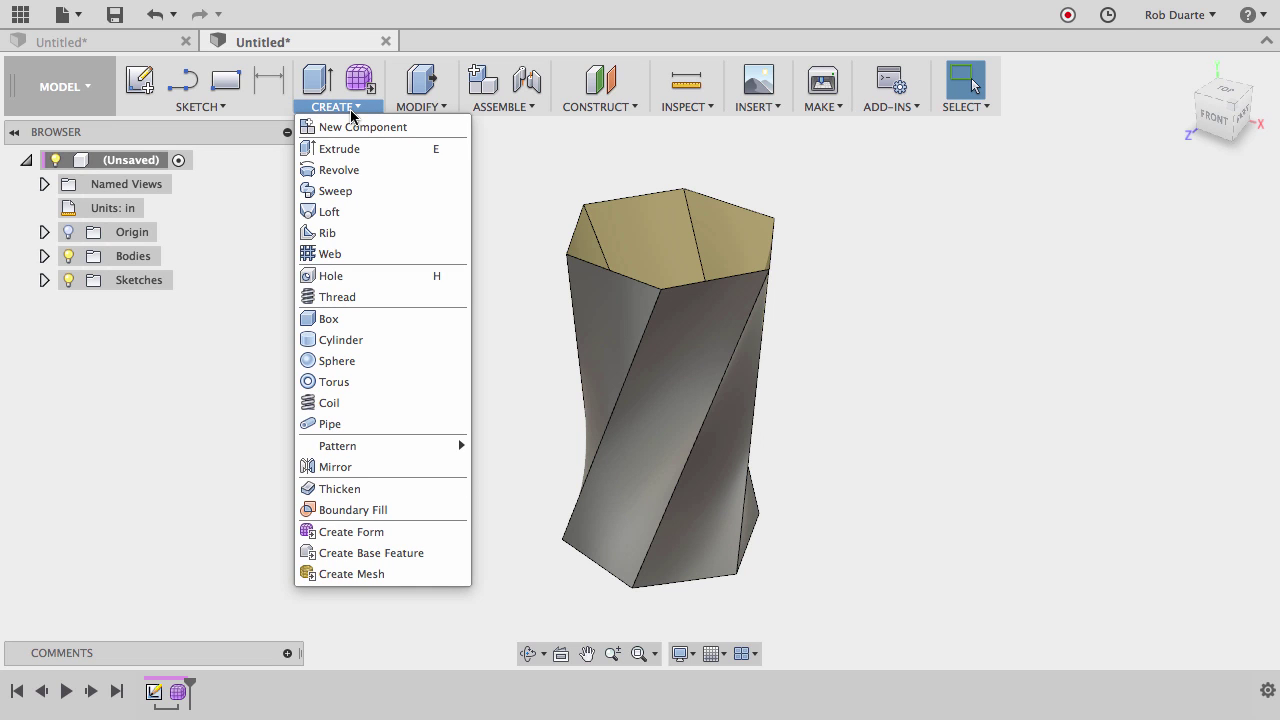
pyautogui.moveTo(432, 516)
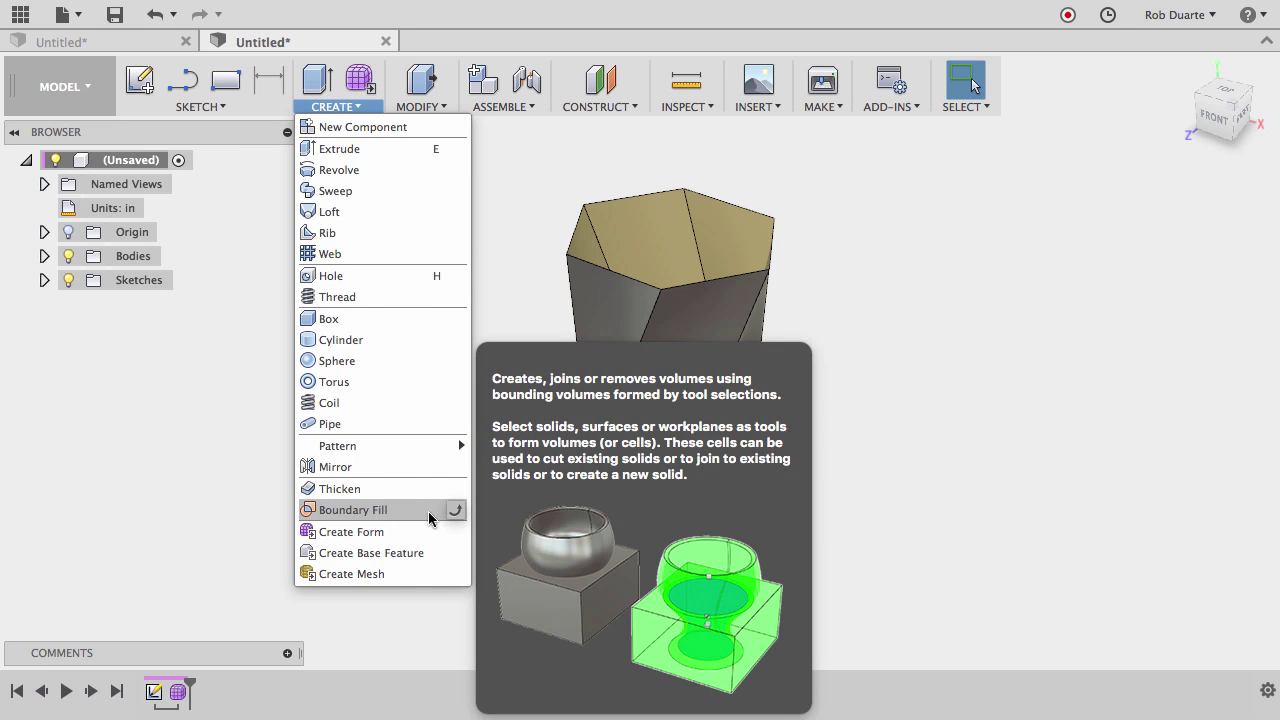
pyautogui.click(511, 207)
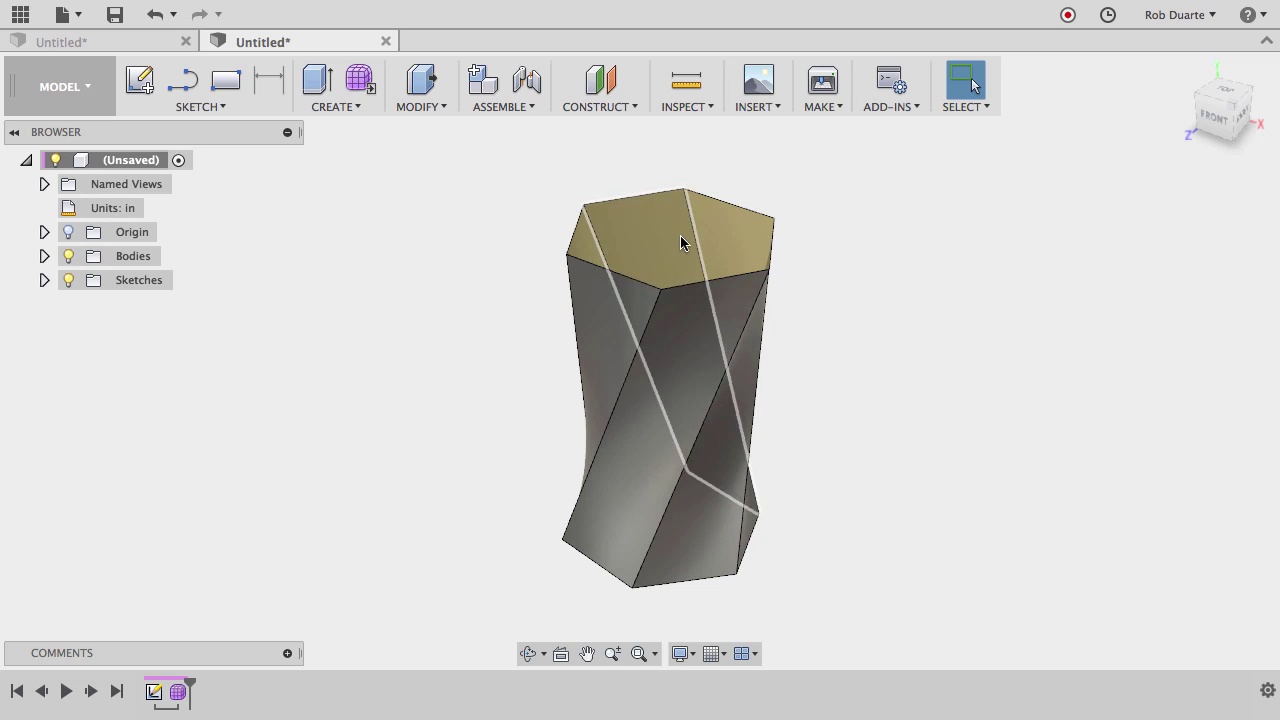
pyautogui.click(68, 232)
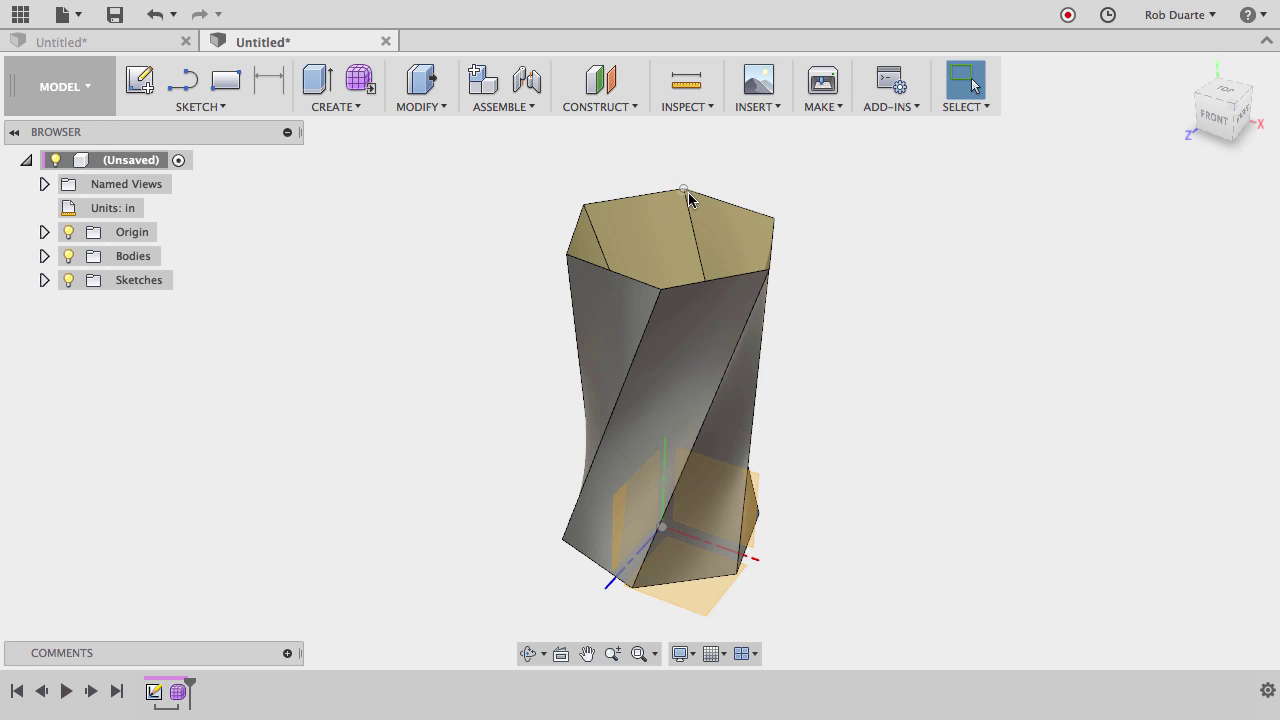
# - Add a construction plane offset 11 in above the XZ plane at the vase's rim
pyautogui.click(601, 81)
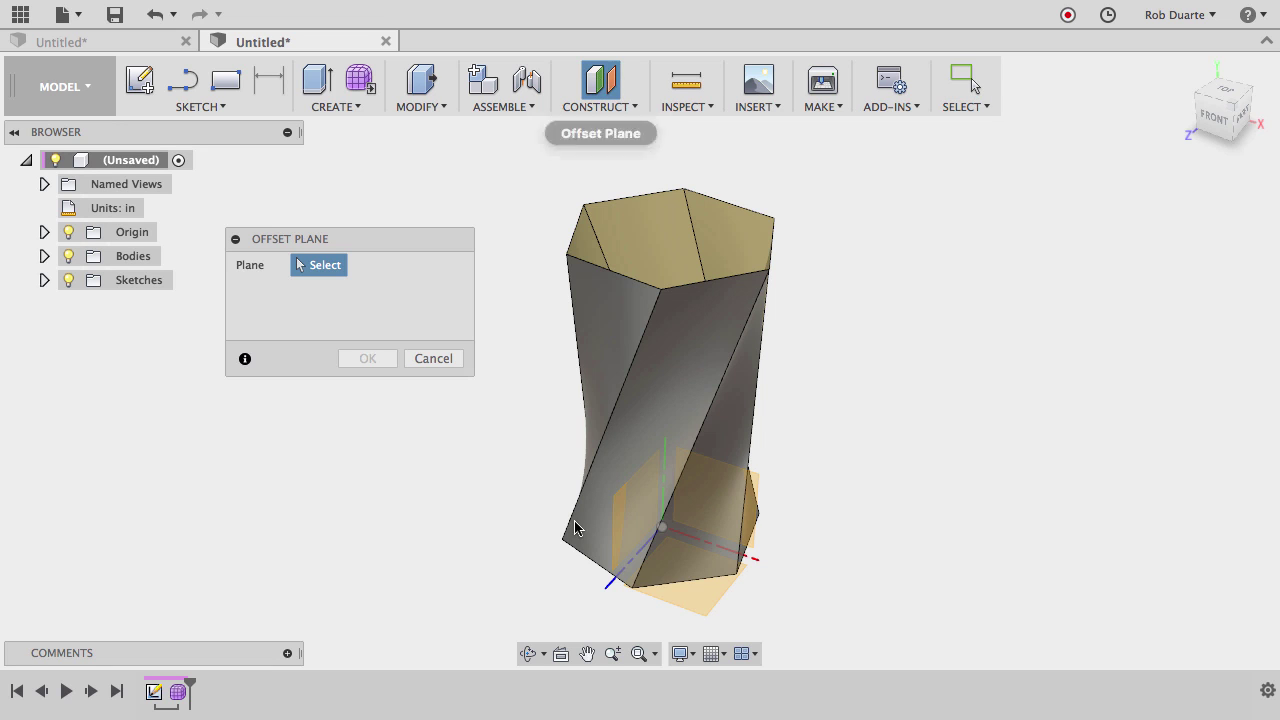
pyautogui.click(697, 608)
pyautogui.moveTo(660, 472); pyautogui.dragTo(652, 211)
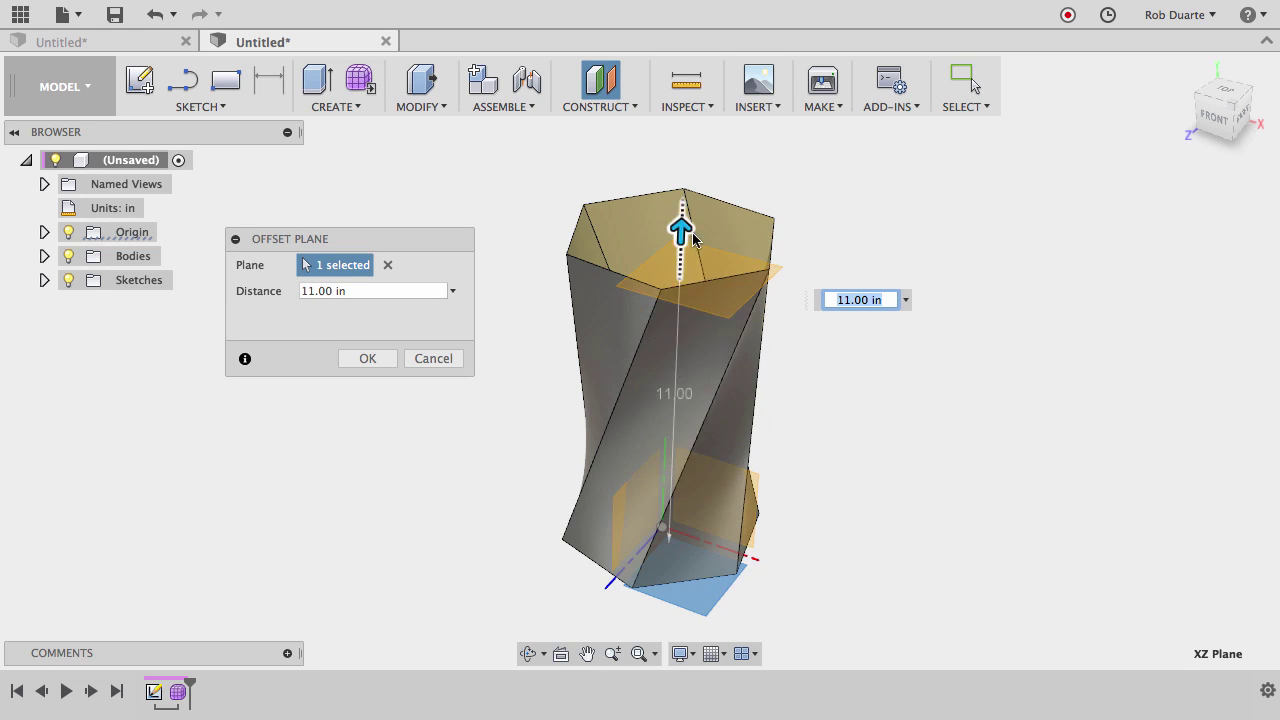
pyautogui.click(368, 358)
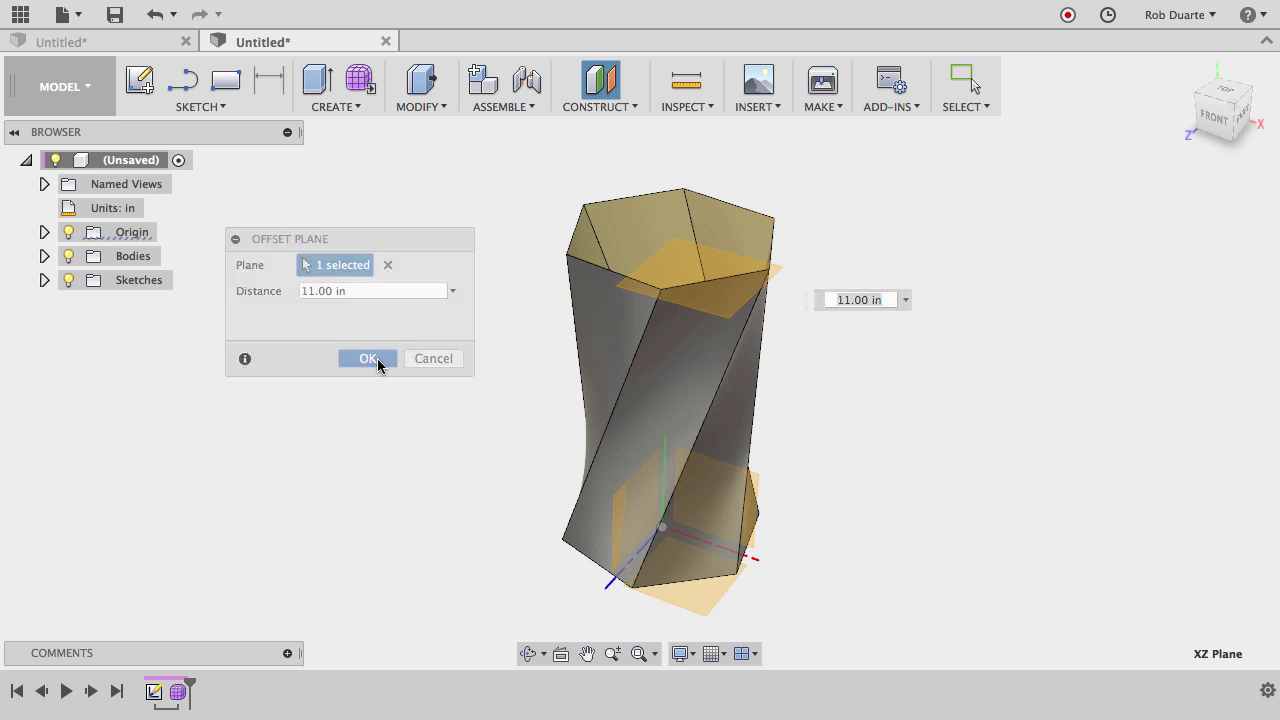
# - Start a Boundary Fill, try the planes and vase body as tools, then clear the tool selection
pyautogui.click(326, 107)
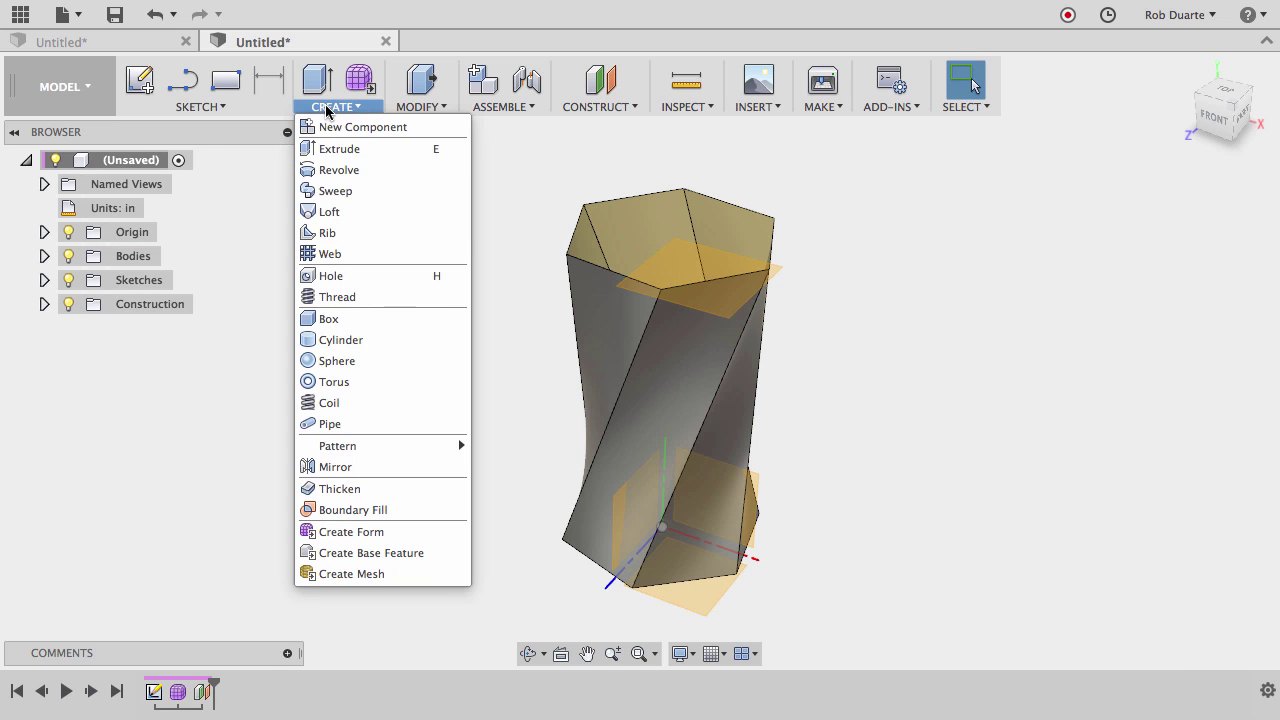
pyautogui.click(371, 510)
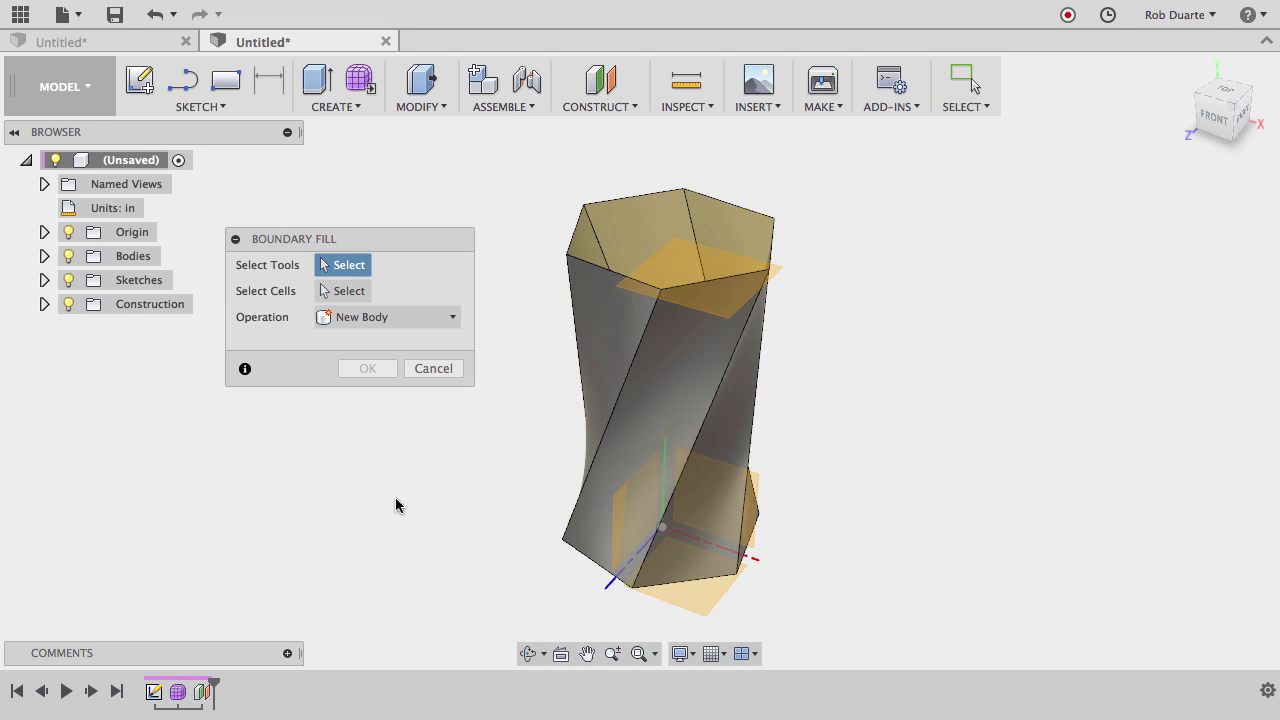
pyautogui.click(692, 263)
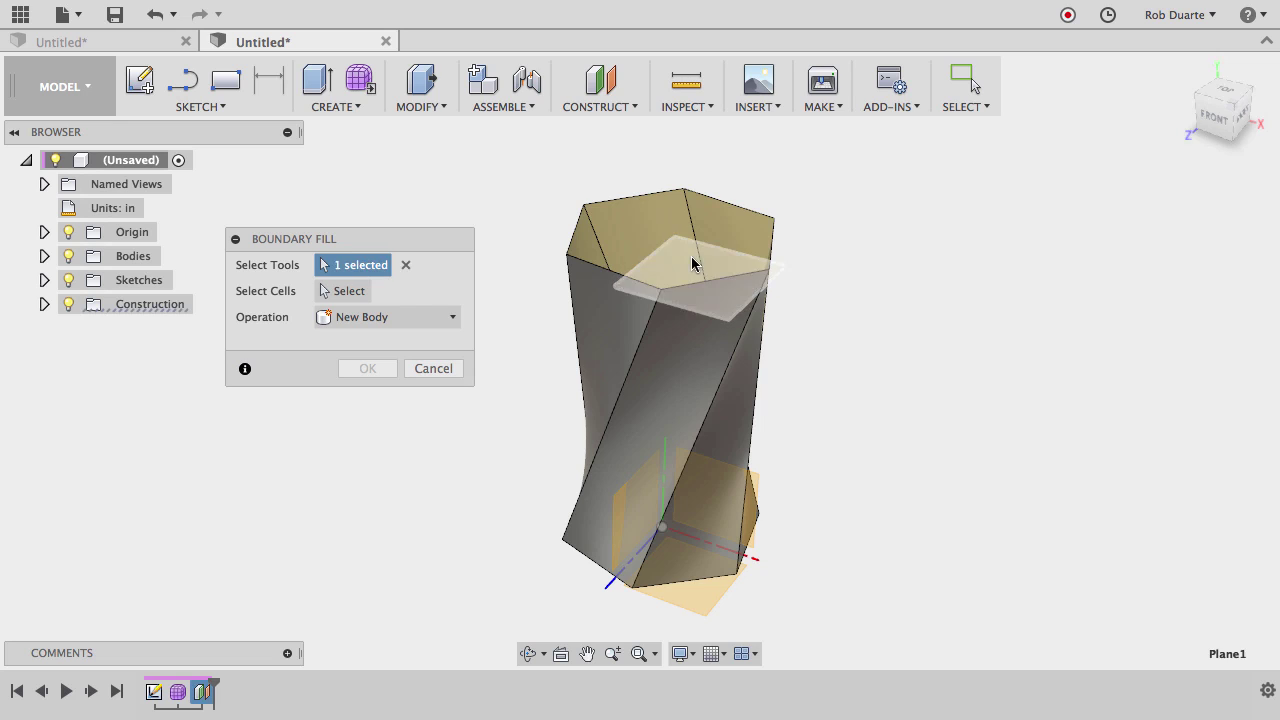
pyautogui.click(710, 603)
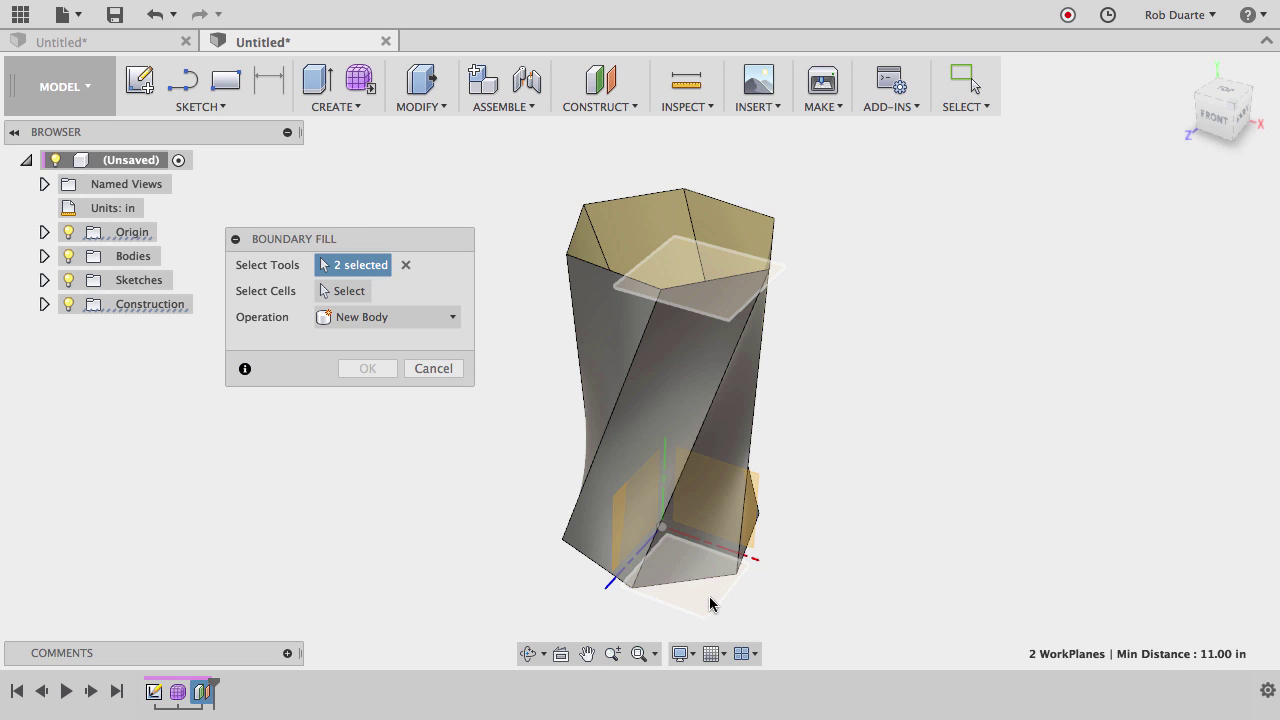
pyautogui.click(692, 424)
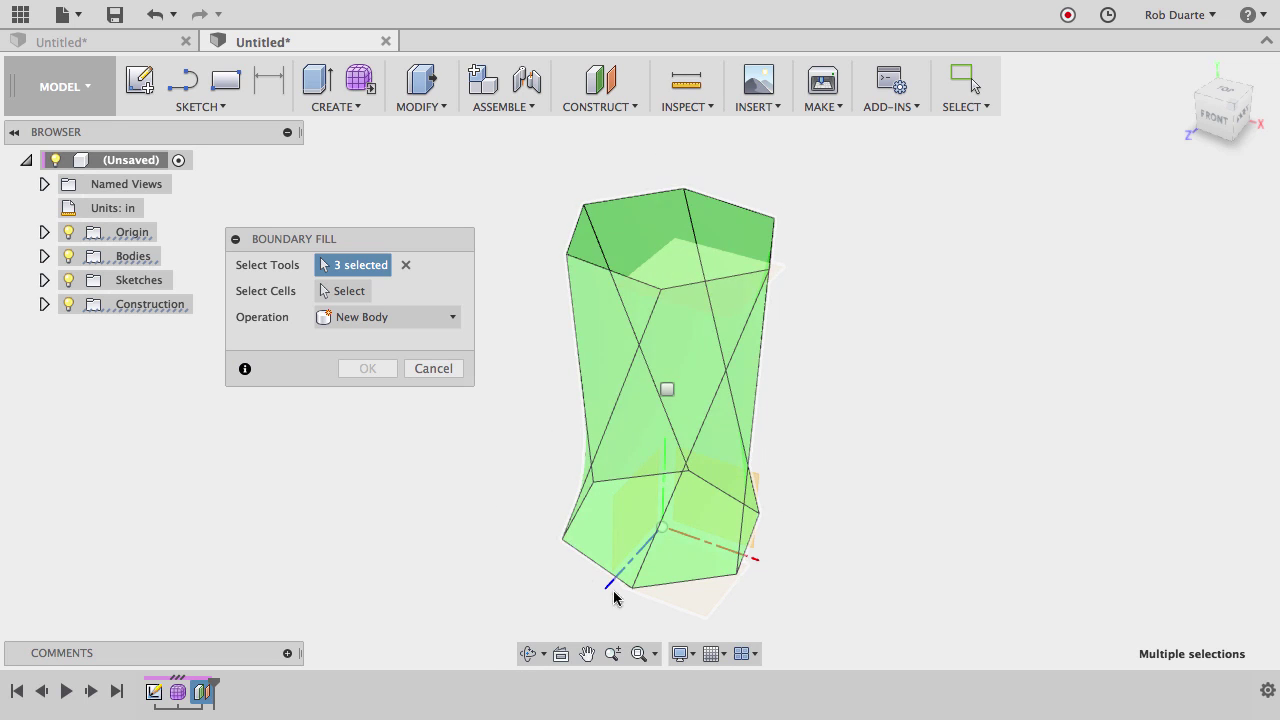
pyautogui.click(668, 391)
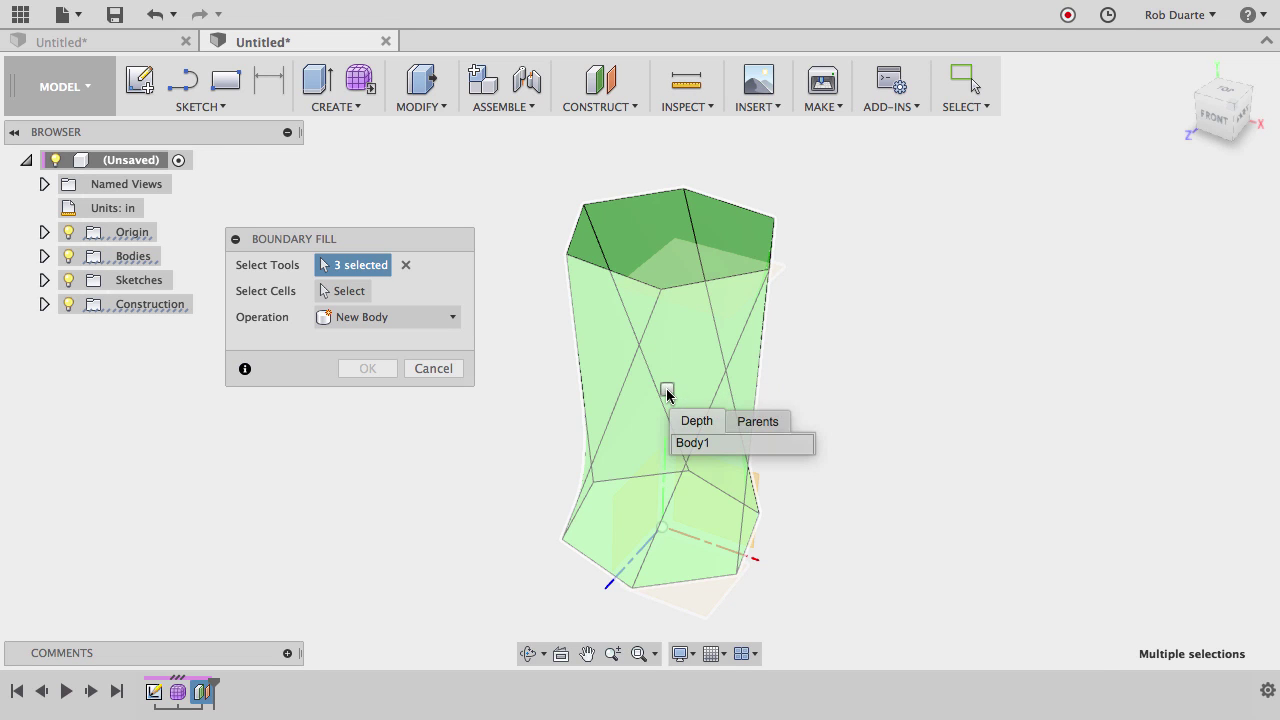
pyautogui.click(668, 391)
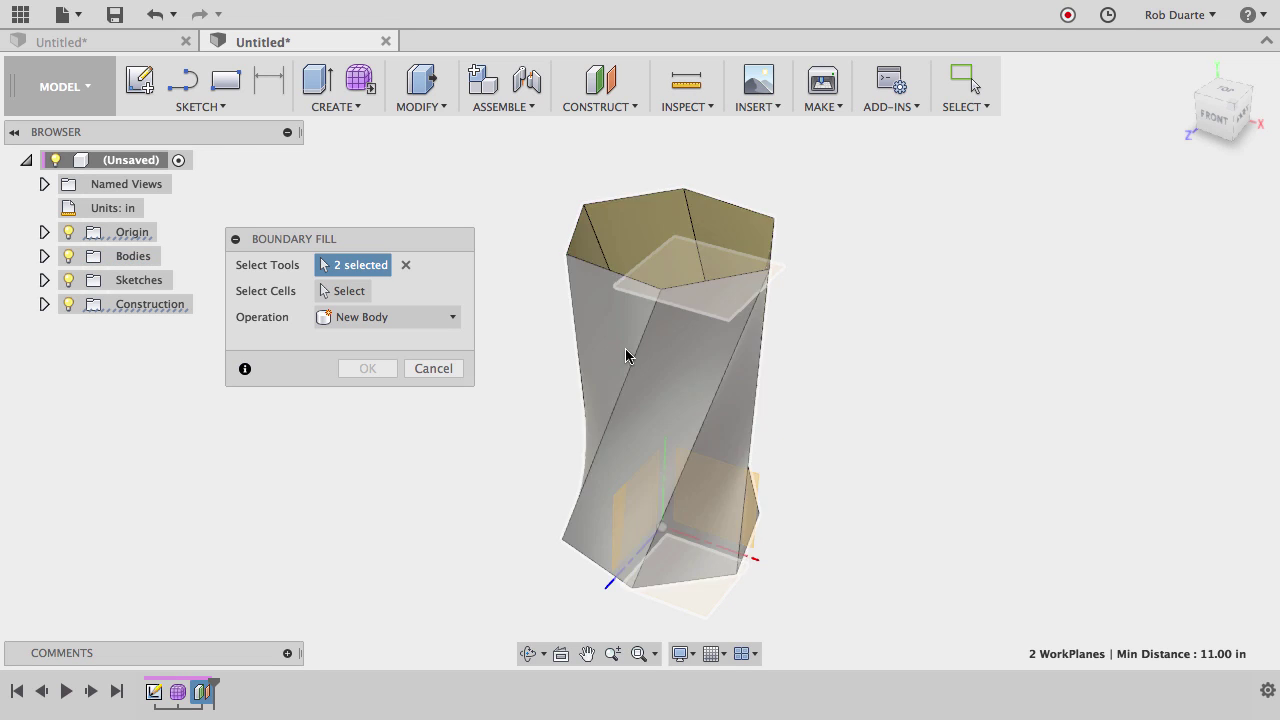
pyautogui.click(406, 268)
# - Use both work planes and the twisted surface as tools and fill the enclosed cell as Body2
pyautogui.click(709, 288)
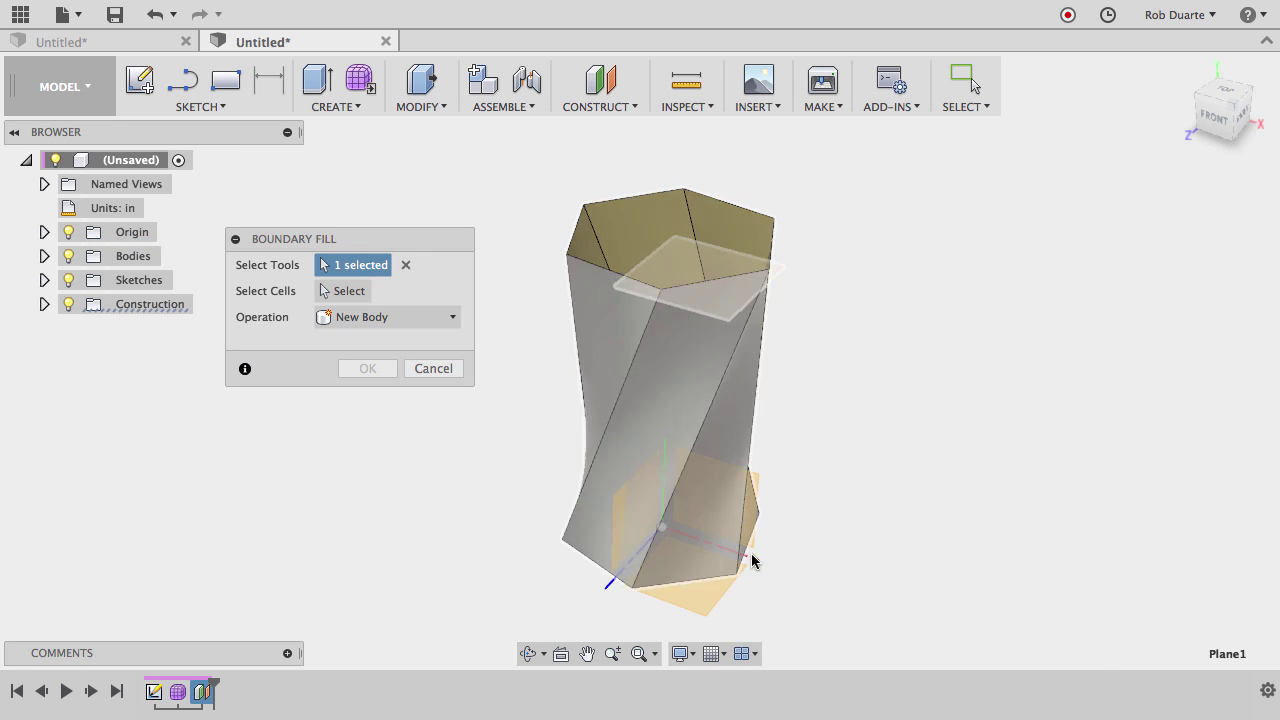
pyautogui.click(706, 600)
pyautogui.click(655, 440)
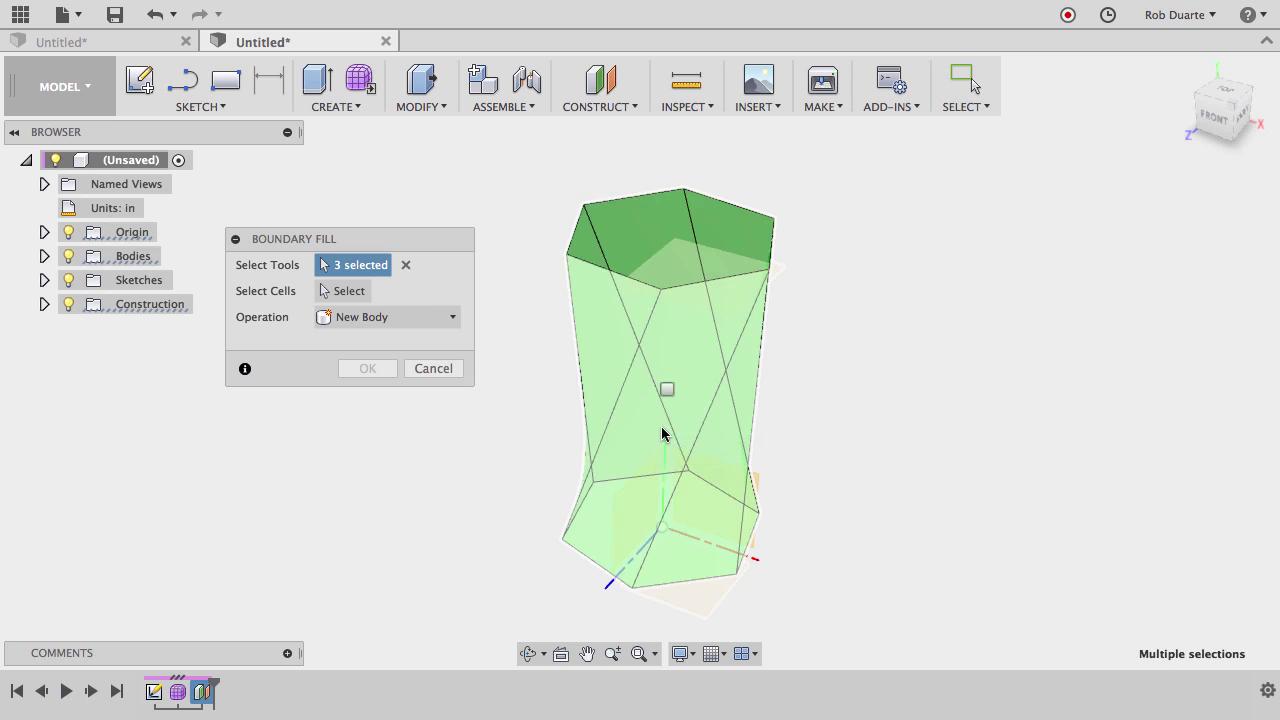
pyautogui.click(350, 292)
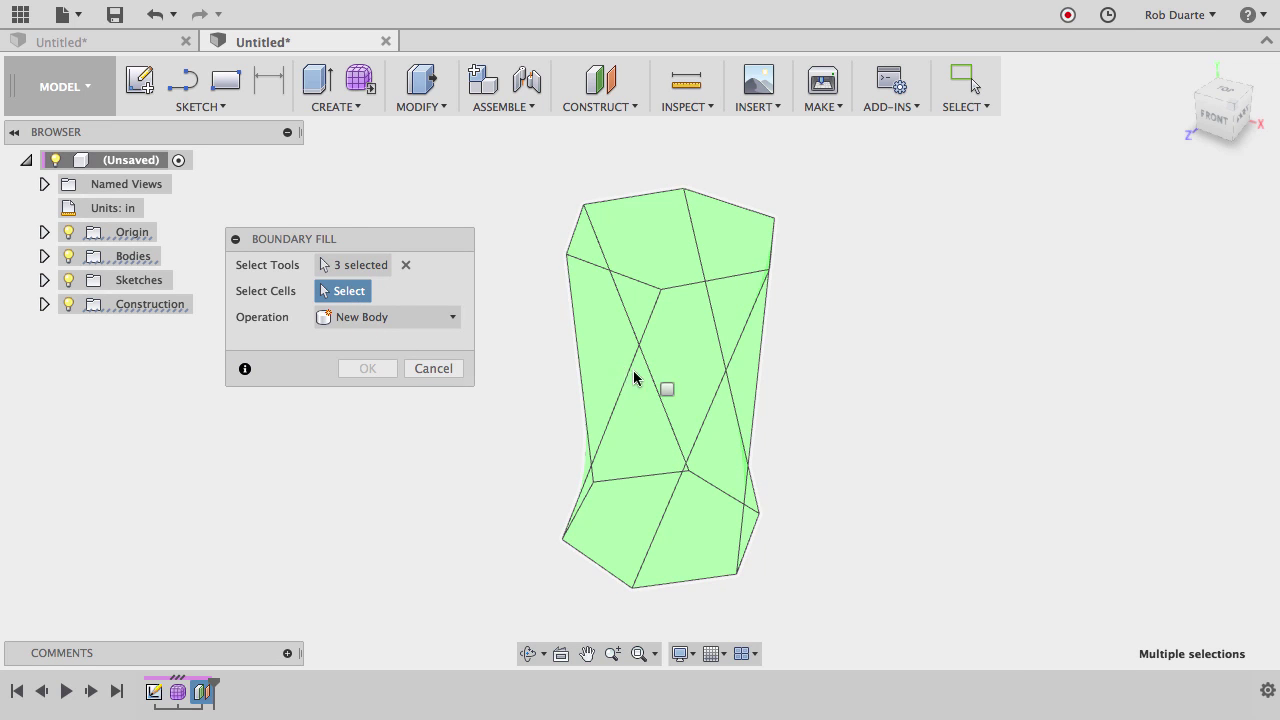
pyautogui.click(667, 390)
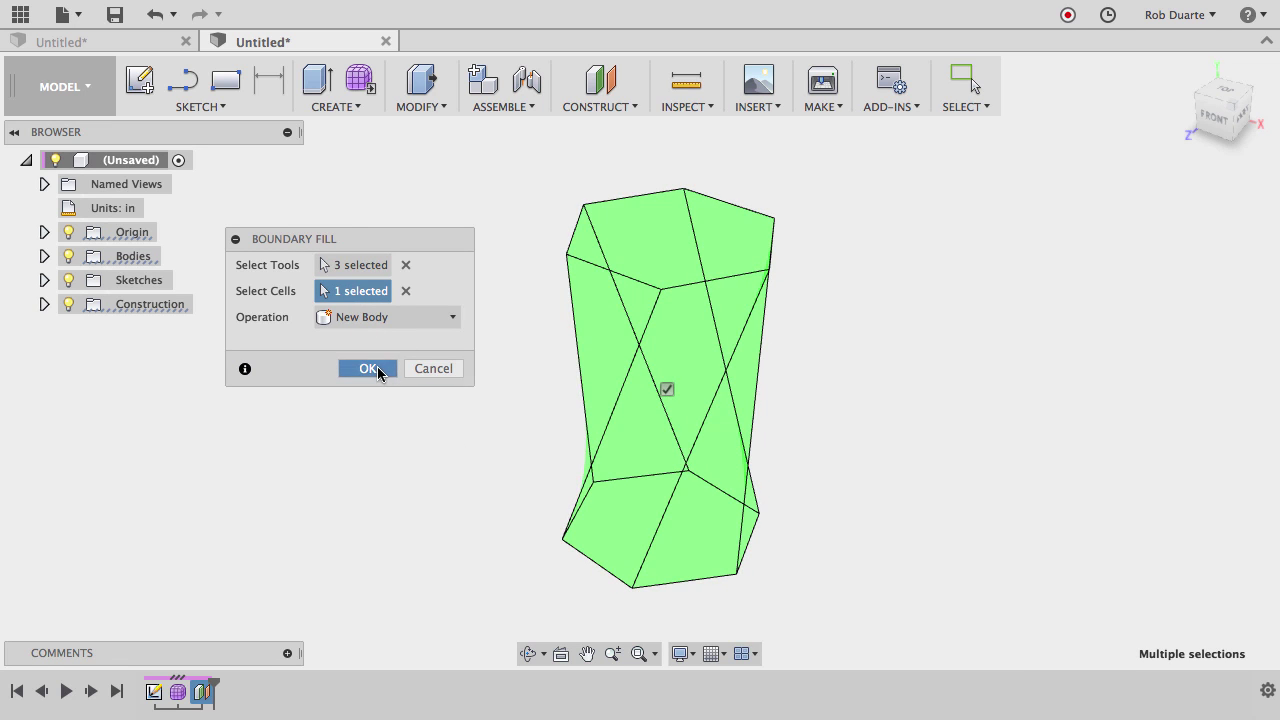
pyautogui.click(367, 368)
# - Hide Plane1 and the origin planes so only the solid Body2 remains visible
pyautogui.click(44, 256)
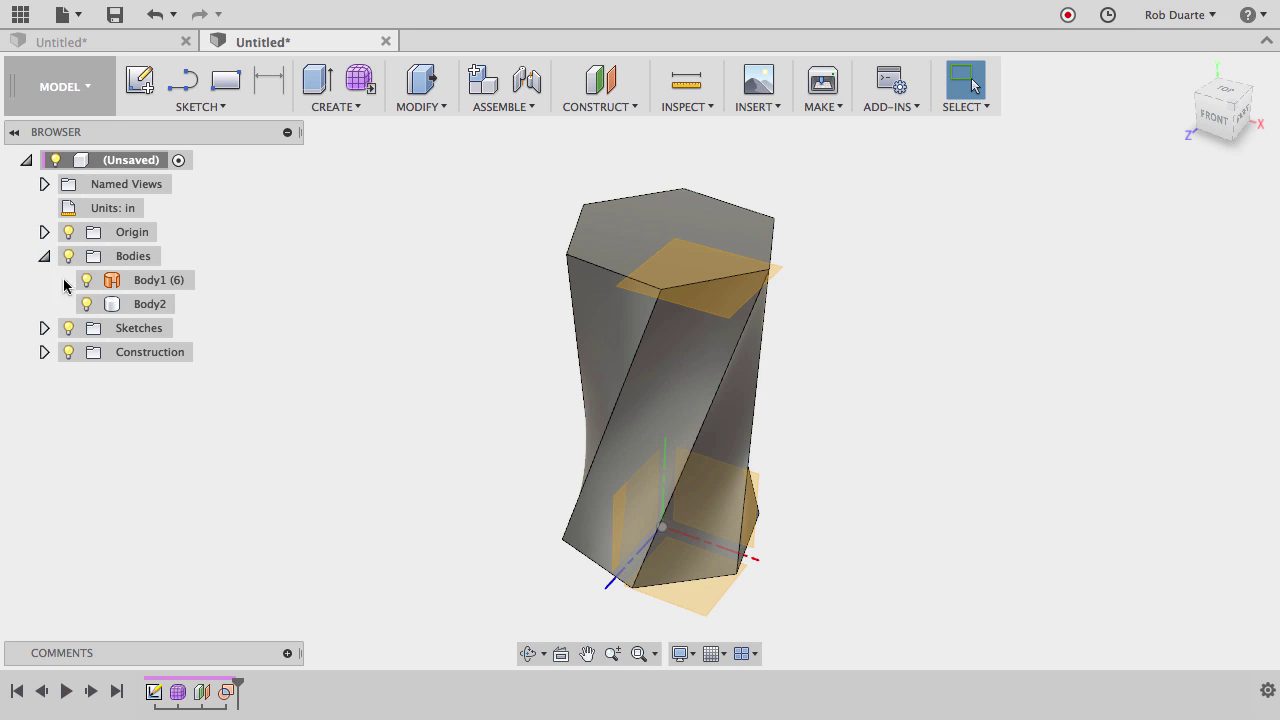
pyautogui.click(88, 304)
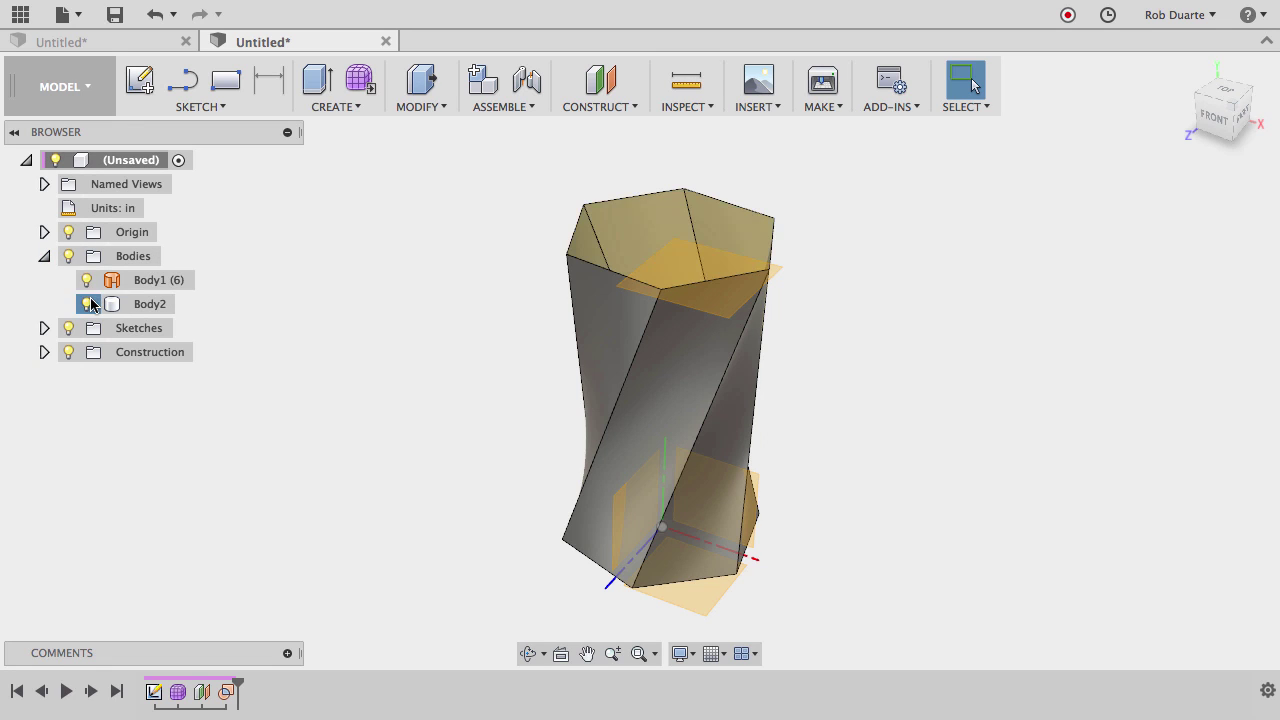
pyautogui.click(88, 304)
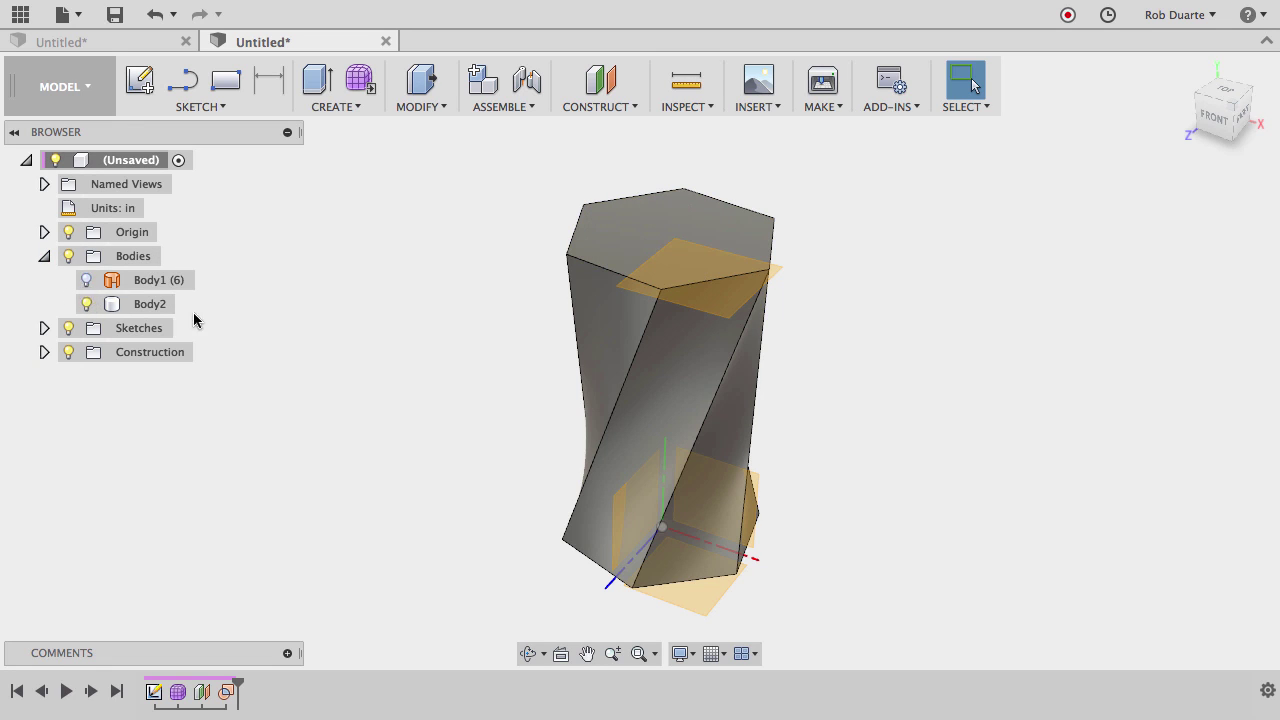
pyautogui.click(44, 352)
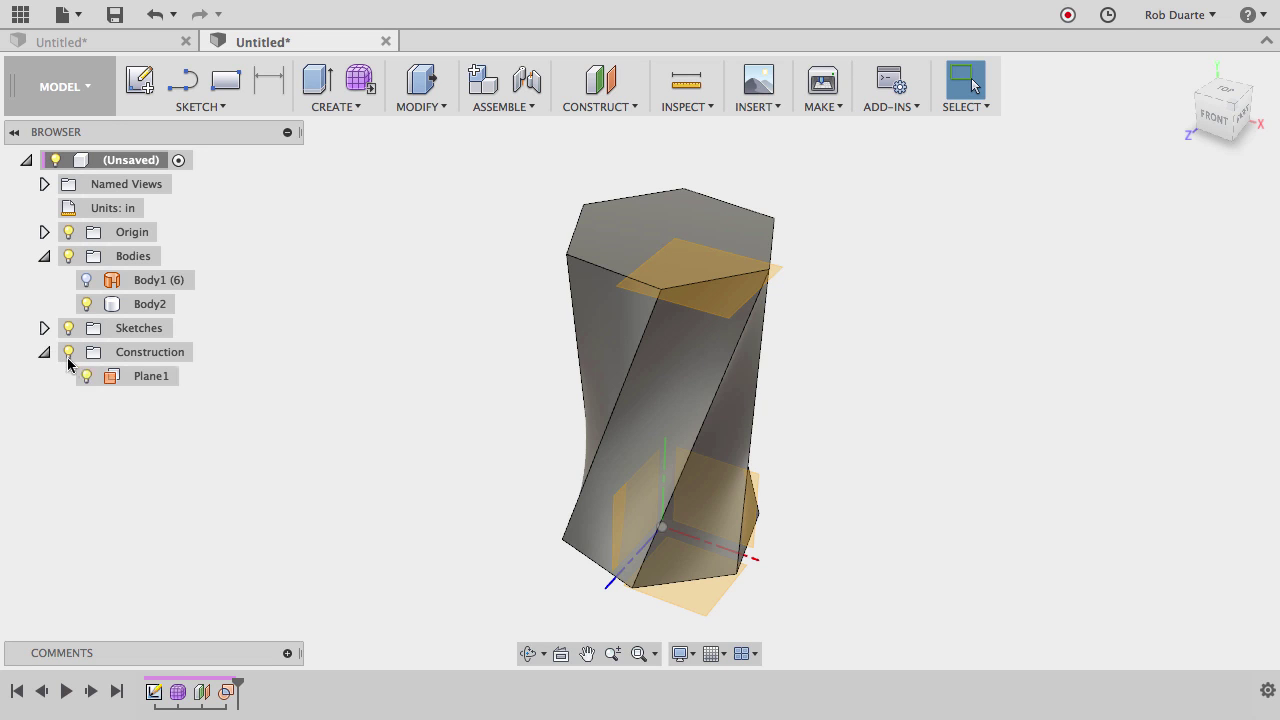
pyautogui.click(86, 376)
pyautogui.click(69, 232)
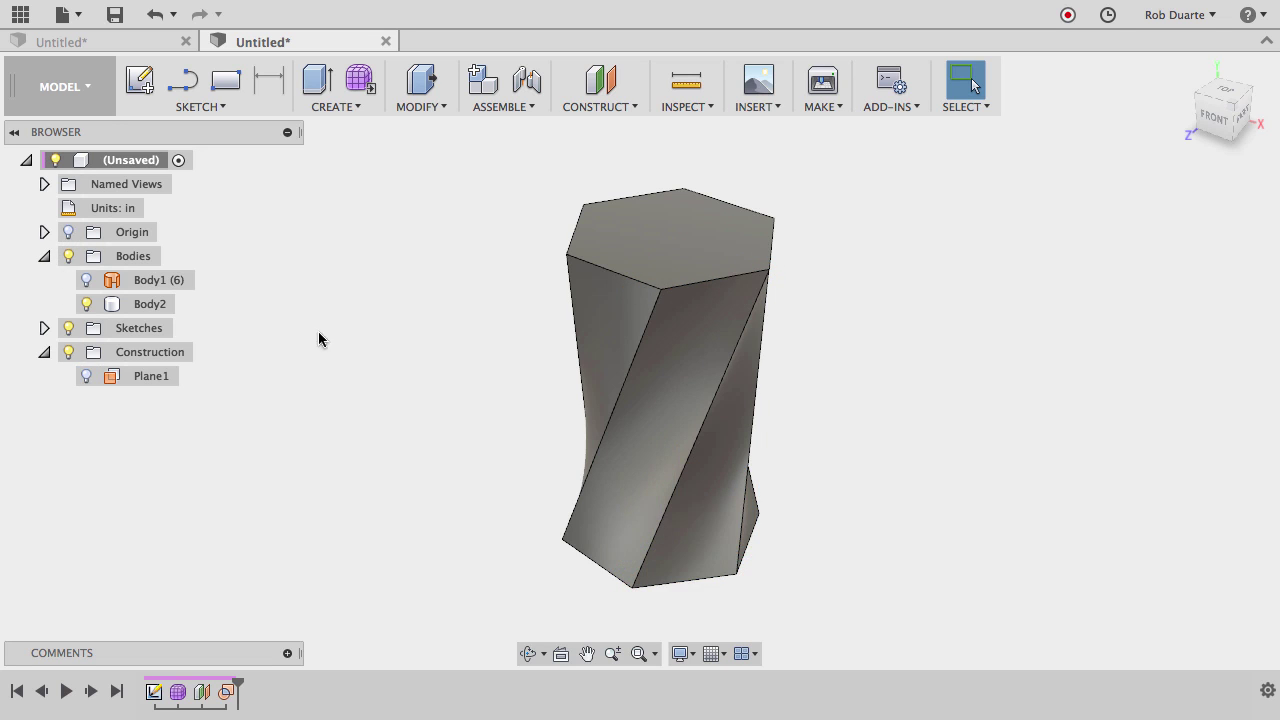
# - Shell Body2 from its top face with a 0.125 in inside wall thickness
pyautogui.click(447, 108)
pyautogui.click(430, 208)
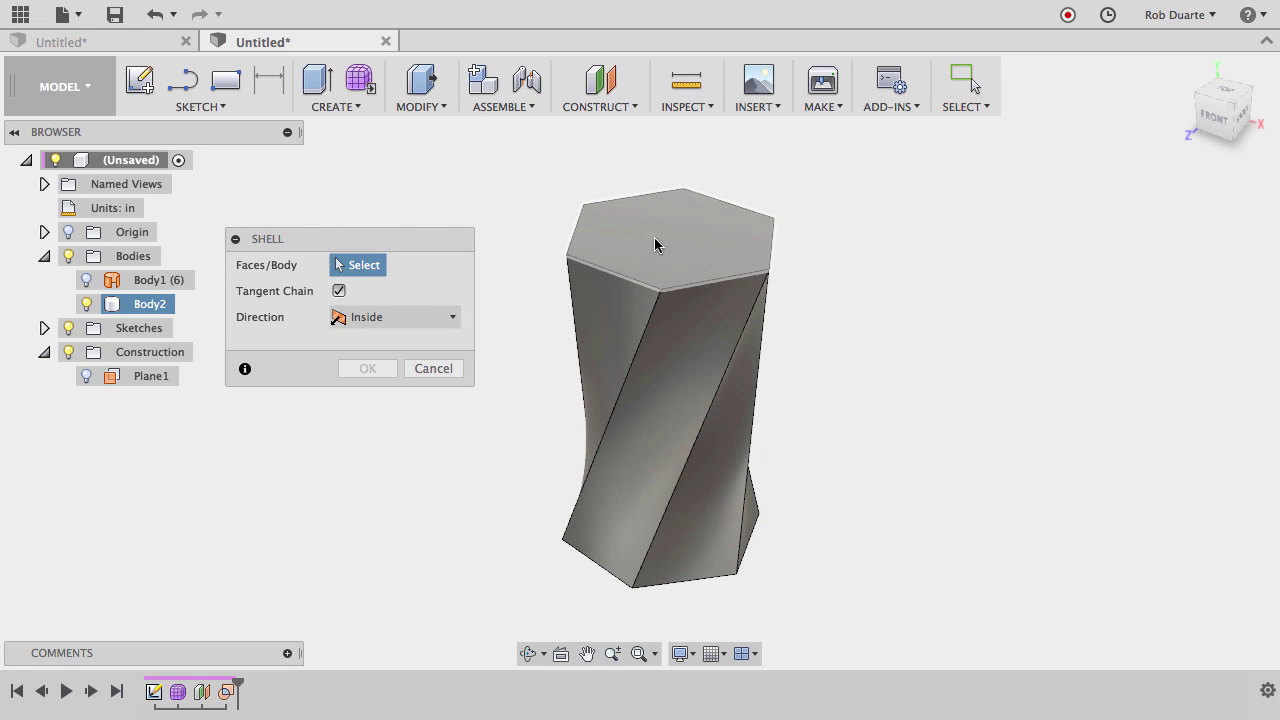
pyautogui.click(654, 245)
pyautogui.click(395, 316)
pyautogui.write('.125')
pyautogui.press('Return')
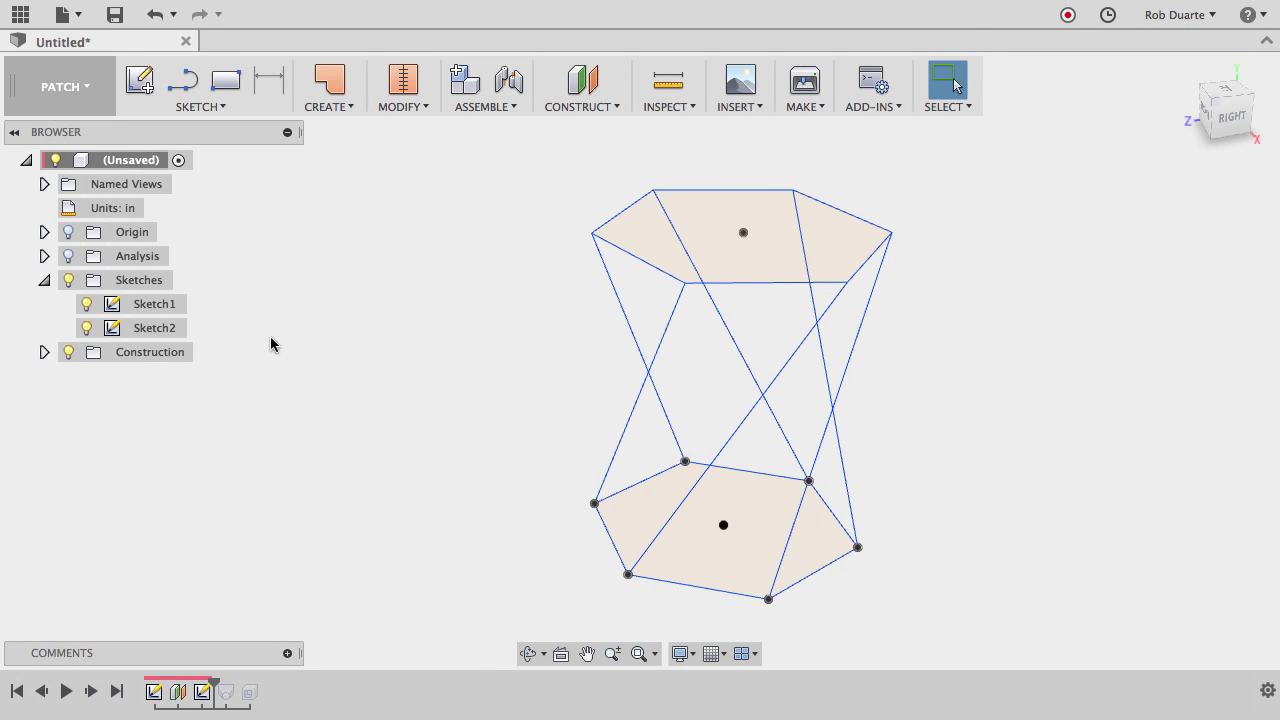
# - Toggle Sketch1 and Sketch2 visibility to identify which hexagon each sketch holds
pyautogui.click(87, 304)
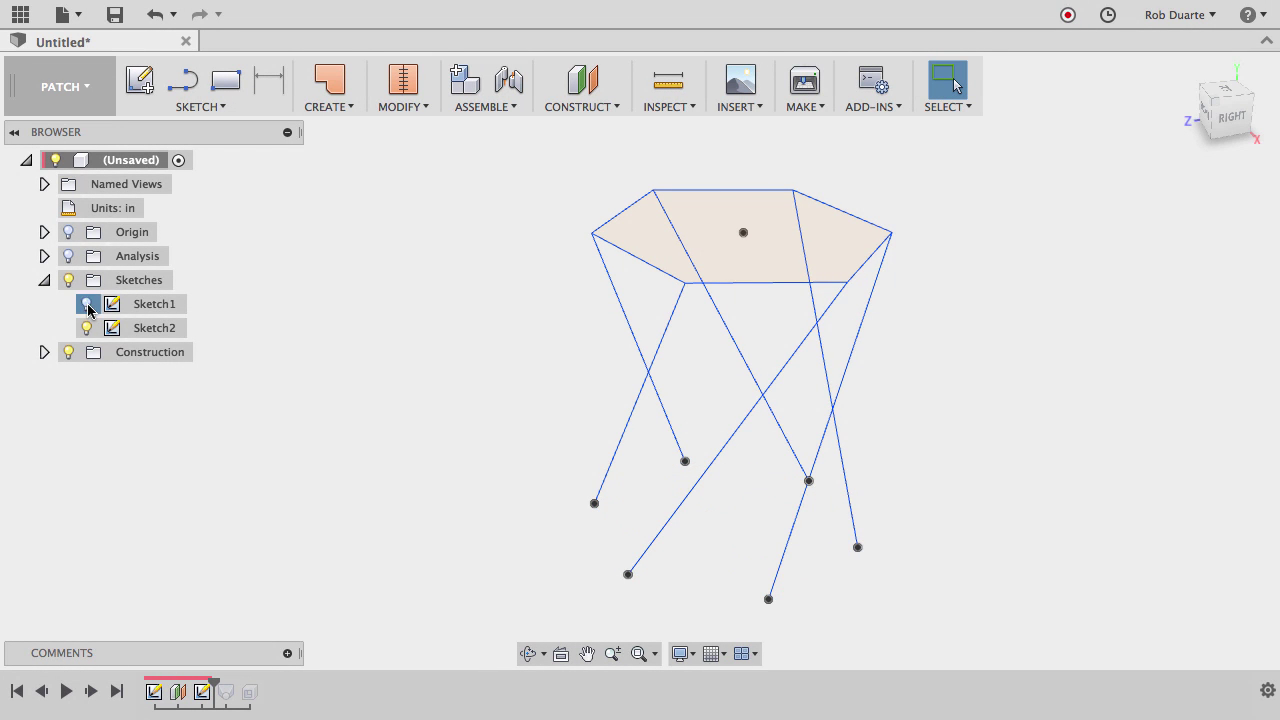
pyautogui.click(87, 304)
pyautogui.click(87, 328)
pyautogui.click(87, 328)
pyautogui.click(87, 328)
pyautogui.click(87, 328)
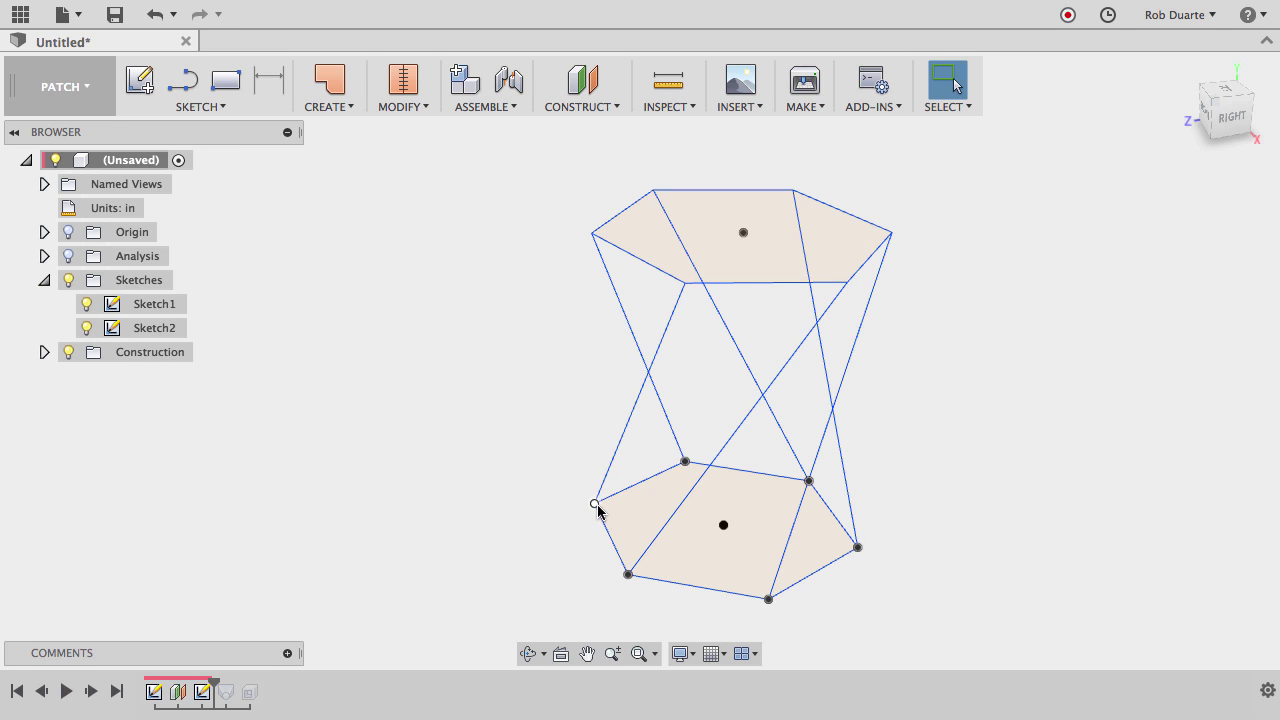
# - Start a loft using the top and bottom hexagons as its two profiles
pyautogui.click(334, 108)
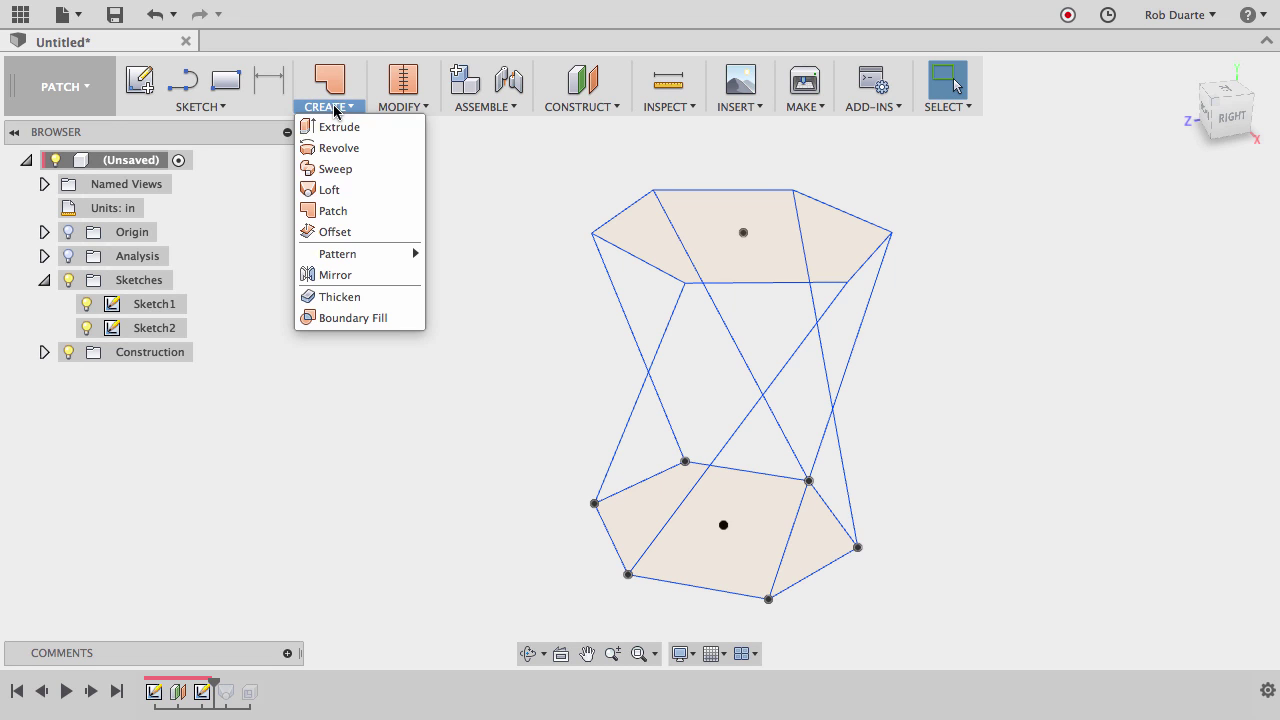
pyautogui.click(347, 194)
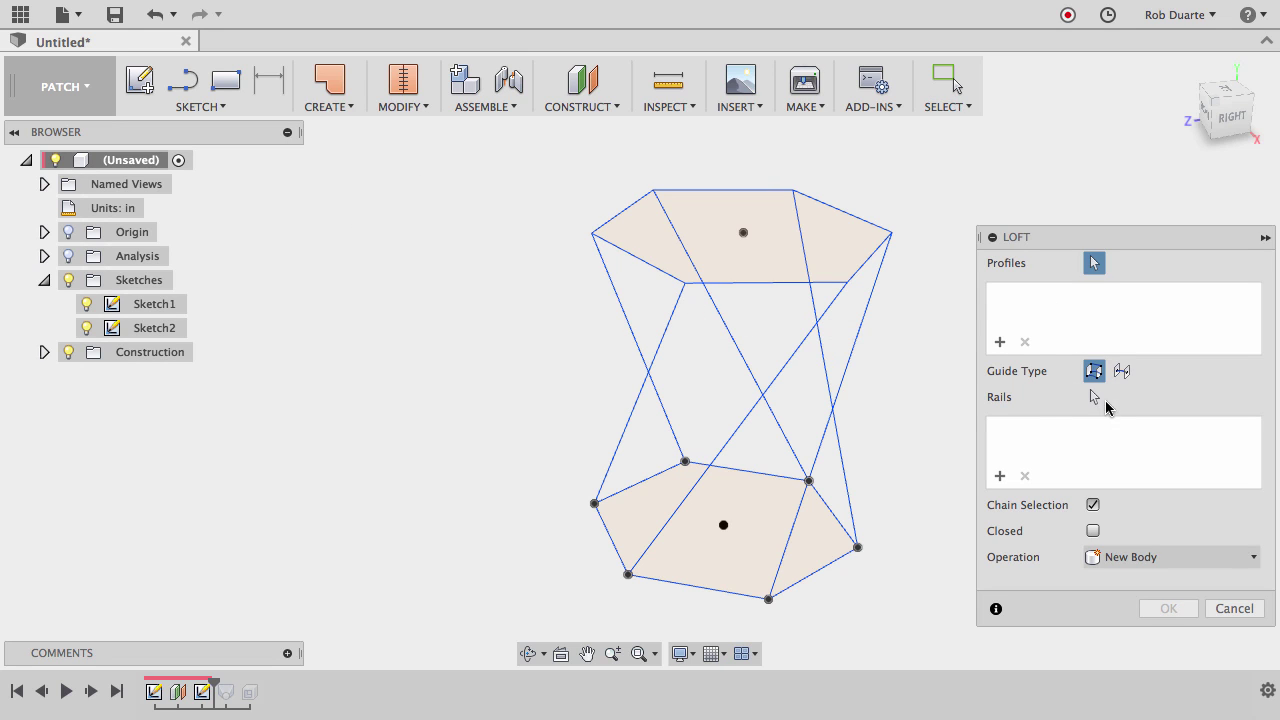
pyautogui.click(806, 248)
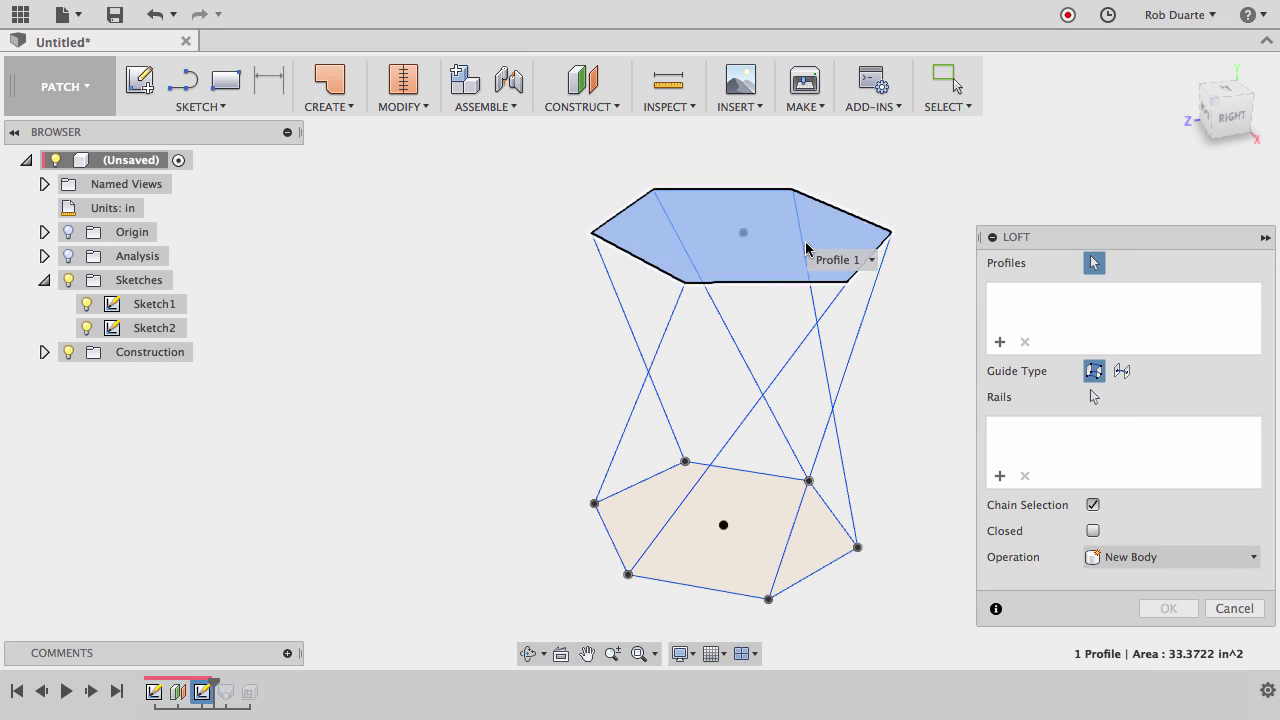
pyautogui.click(758, 523)
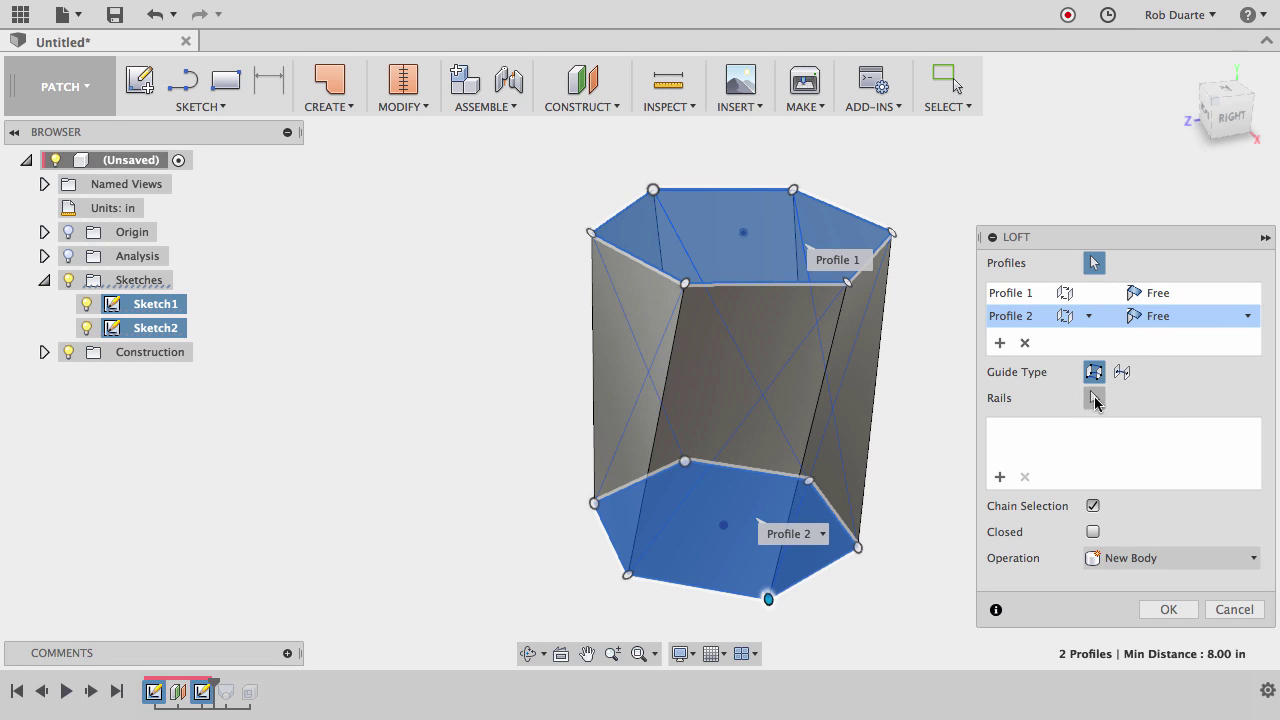
# - Guide the loft with the six diagonal lines as Rails 1–6 and confirm it
pyautogui.click(1094, 398)
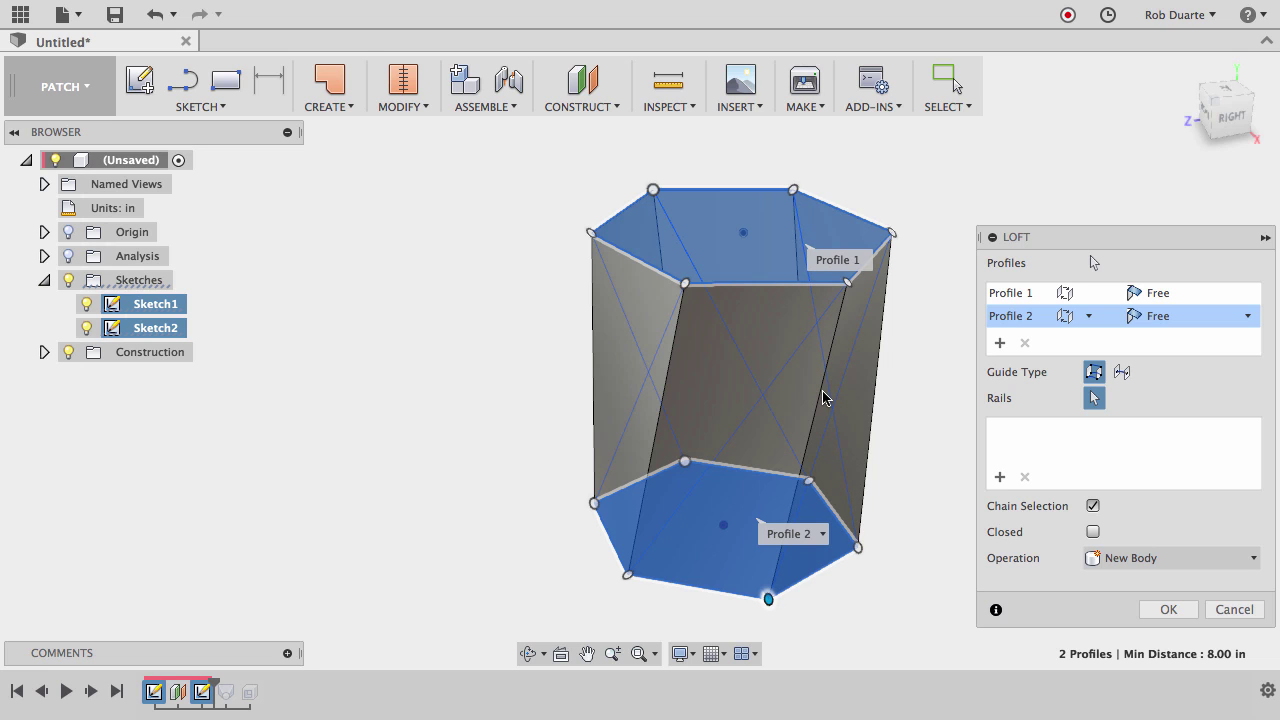
pyautogui.click(821, 421)
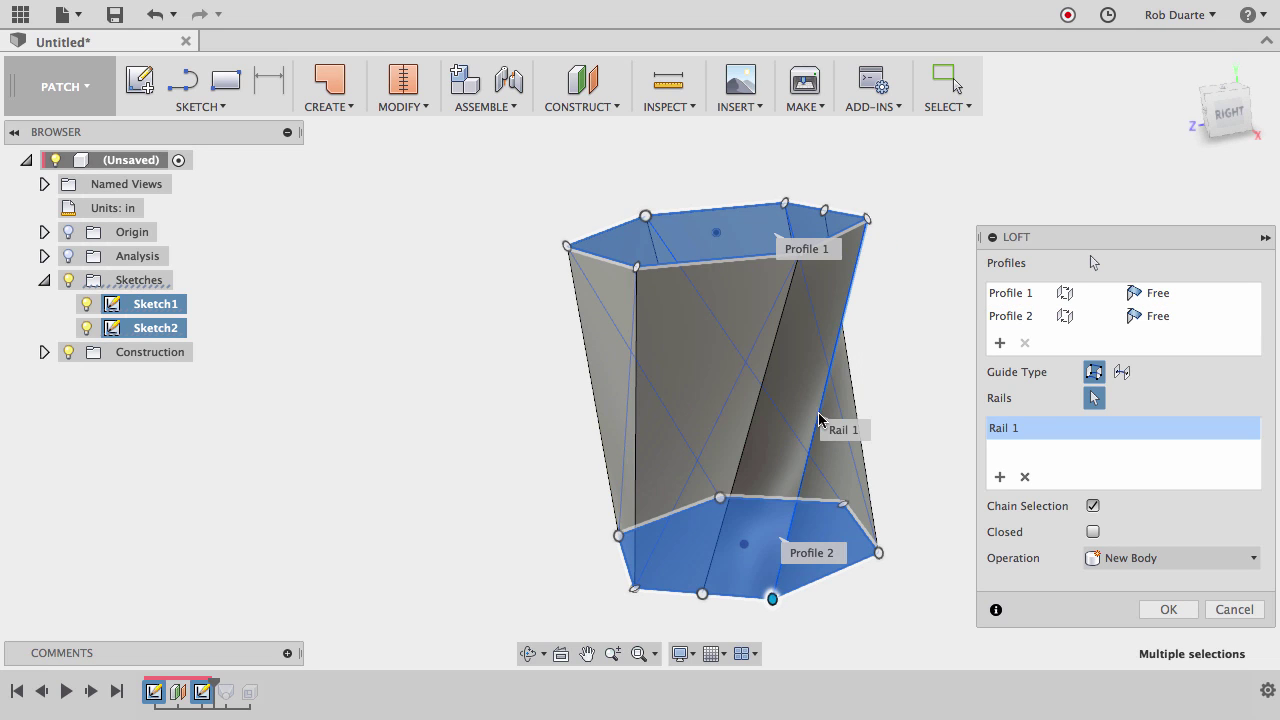
pyautogui.click(816, 349)
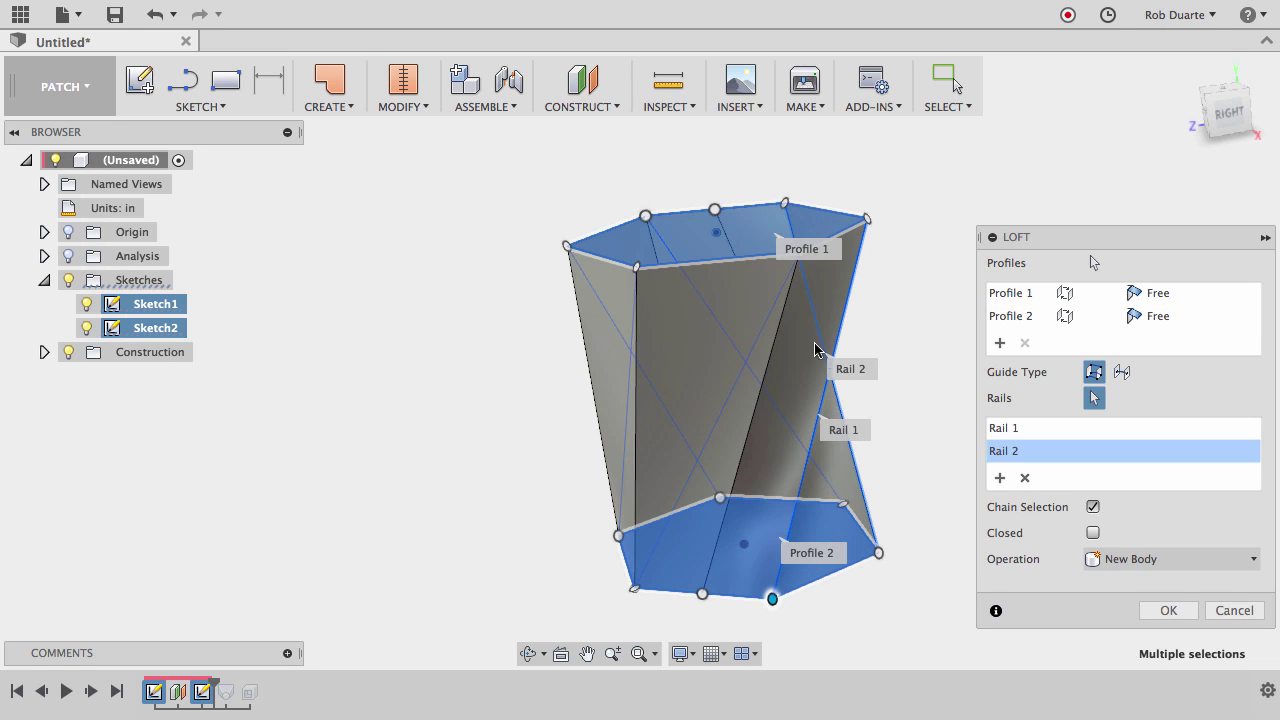
pyautogui.click(739, 355)
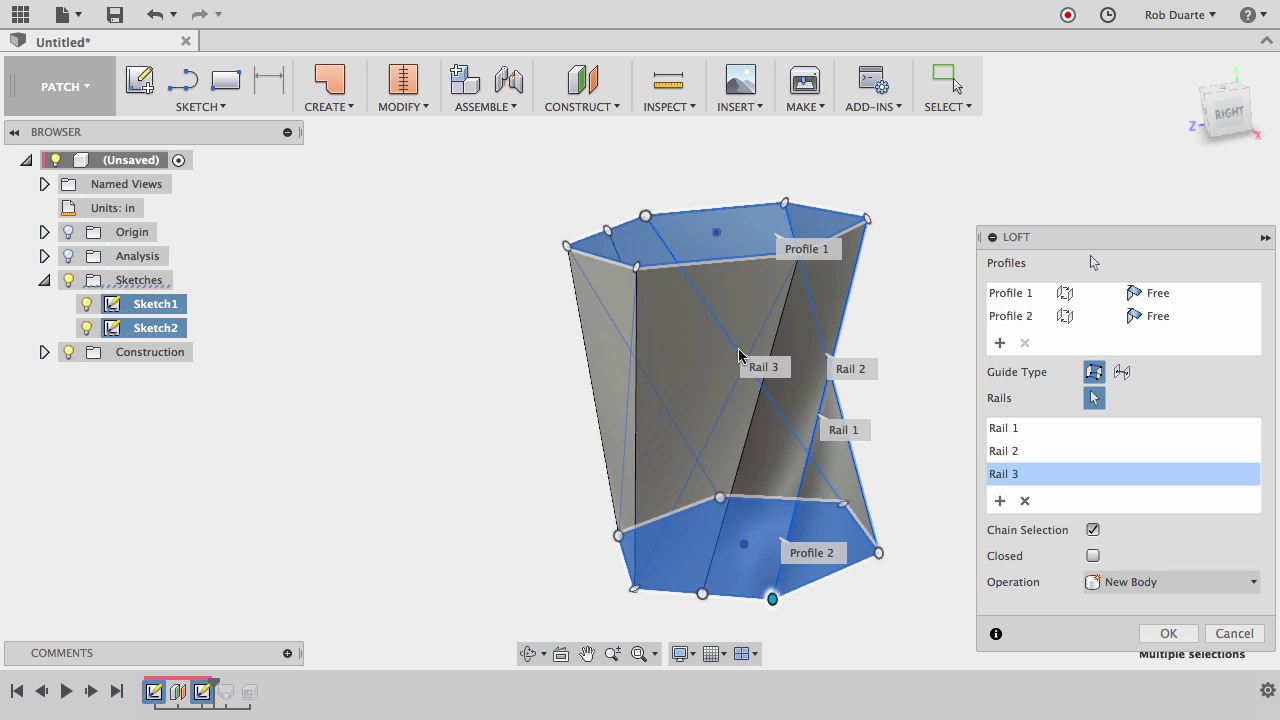
pyautogui.click(626, 388)
pyautogui.click(656, 395)
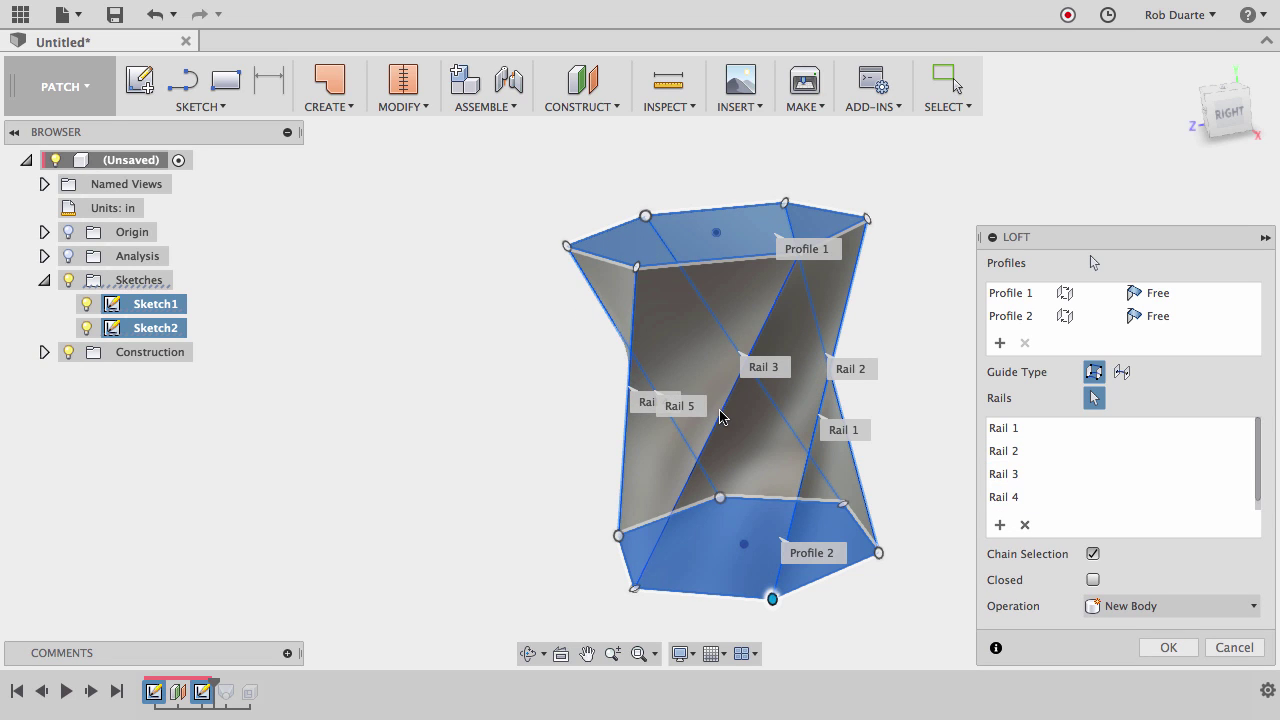
pyautogui.click(721, 412)
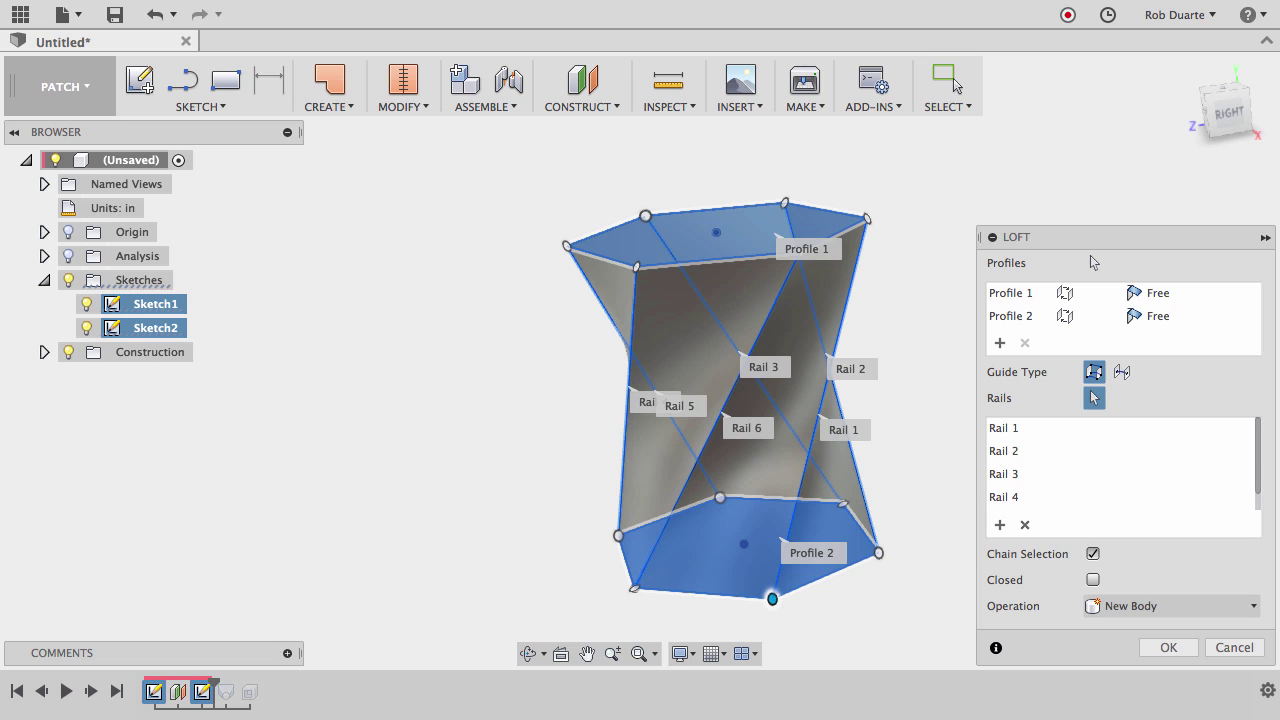
pyautogui.scroll(-2, 1257, 480)
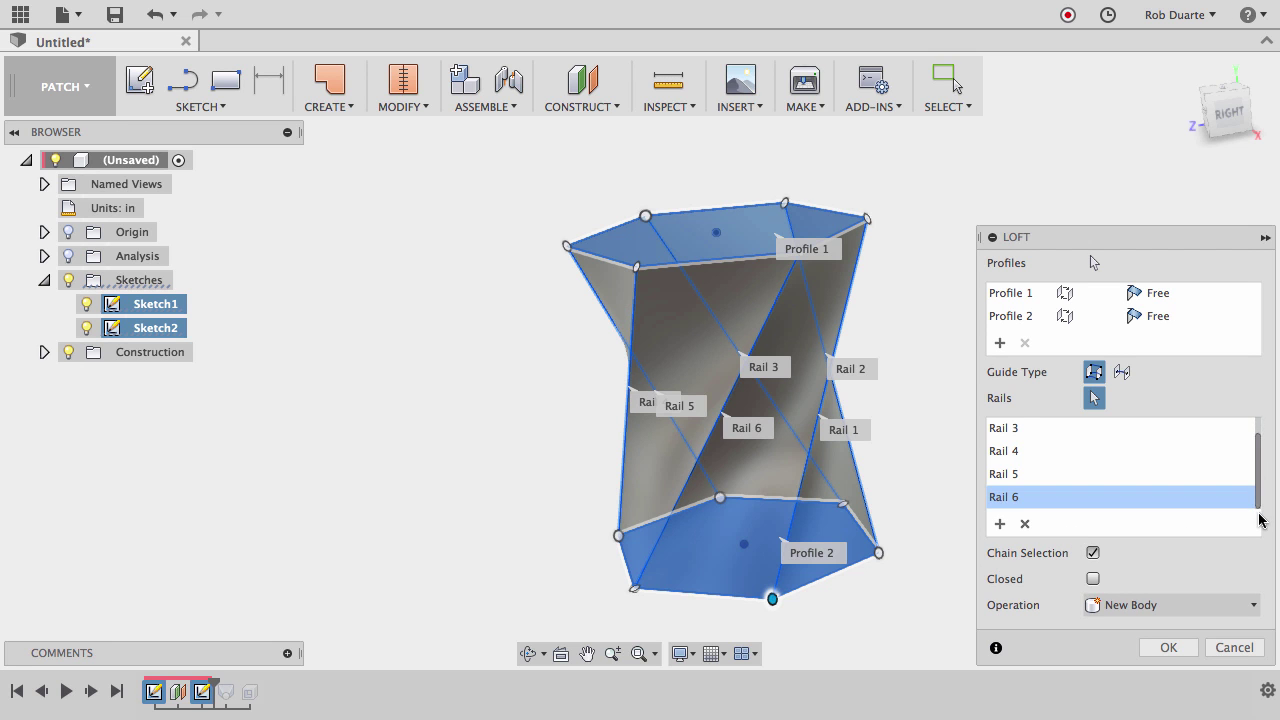
pyautogui.click(1169, 652)
# - Hide the sketches, select Body2, and view the twisted surface from the side
pyautogui.keyDown('shift'); pyautogui.moveTo(866, 449); pyautogui.dragTo(845, 440, button='middle'); pyautogui.keyUp('shift')
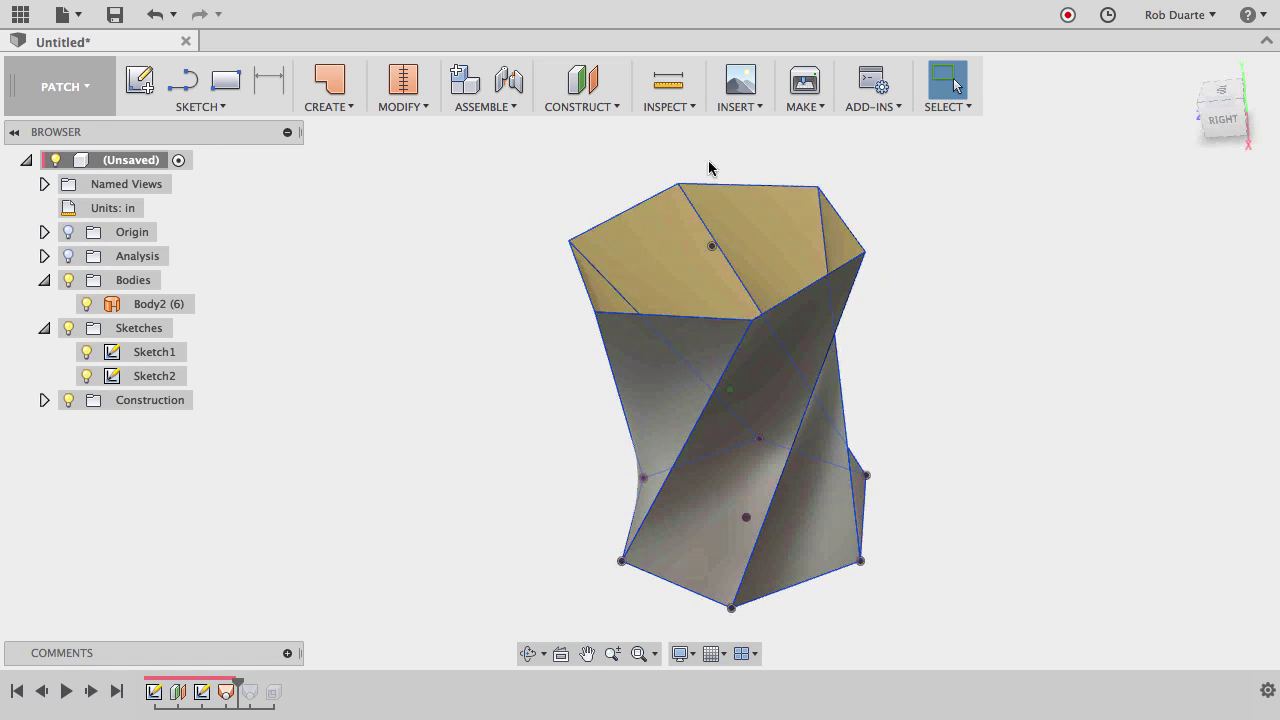
pyautogui.moveTo(714, 331); pyautogui.dragTo(797, 320)
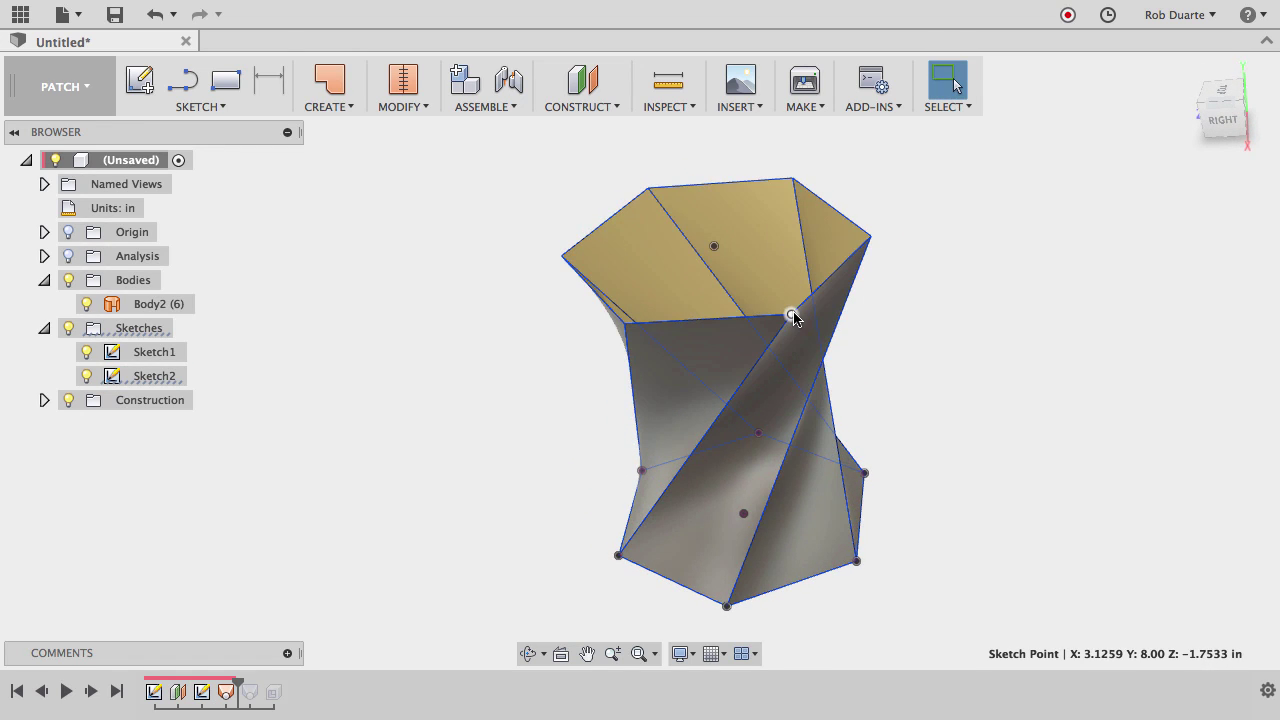
pyautogui.keyDown('shift'); pyautogui.moveTo(793, 317); pyautogui.dragTo(138, 273, button='middle'); pyautogui.keyUp('shift')
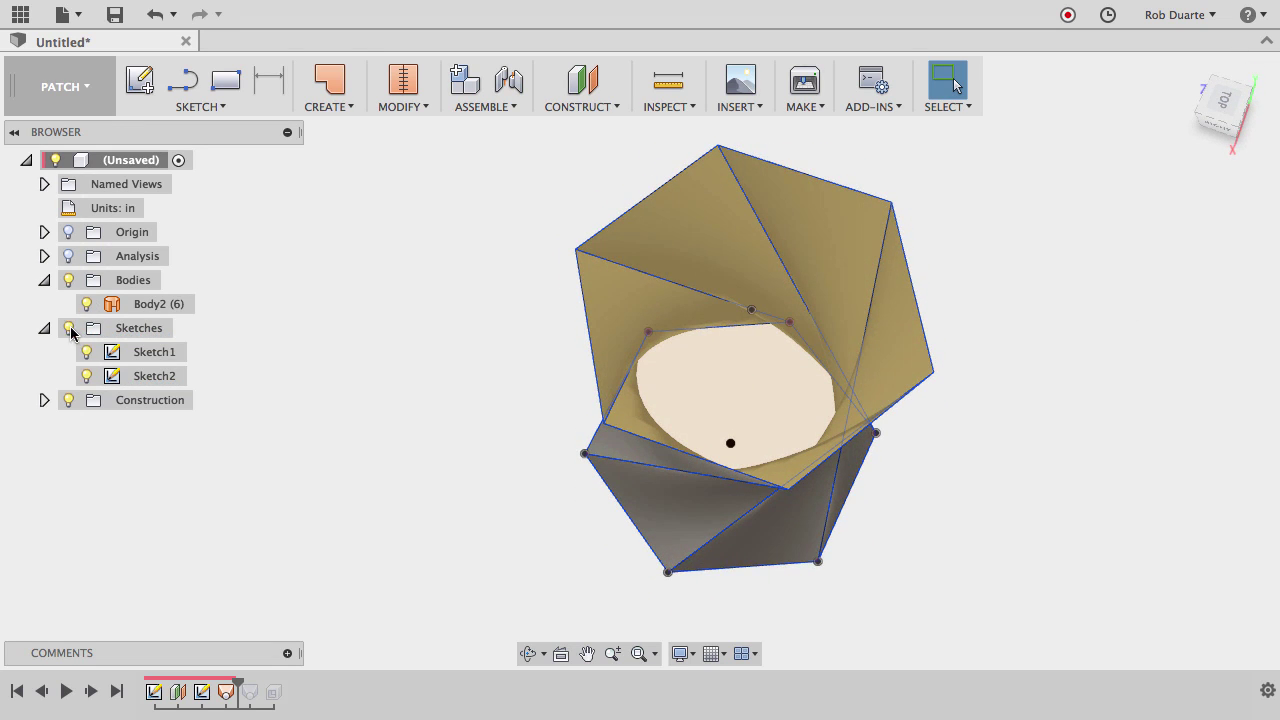
pyautogui.click(68, 328)
pyautogui.click(151, 303)
pyautogui.moveTo(330, 335)
pyautogui.keyDown('shift'); pyautogui.mouseDown(button='middle')
pyautogui.moveTo(677, 369)
pyautogui.moveTo(752, 488)
pyautogui.moveTo(737, 543)
pyautogui.moveTo(720, 286)
pyautogui.moveTo(137, 343)
pyautogui.moveTo(683, 274)
pyautogui.moveTo(723, 277)
pyautogui.moveTo(737, 297)
pyautogui.moveTo(694, 366)
pyautogui.moveTo(449, 213)
pyautogui.mouseUp(button='middle'); pyautogui.keyUp('shift')
# - Thicken the twisted lofted surface by -0.125 in to create solid Body3
pyautogui.click(337, 107)
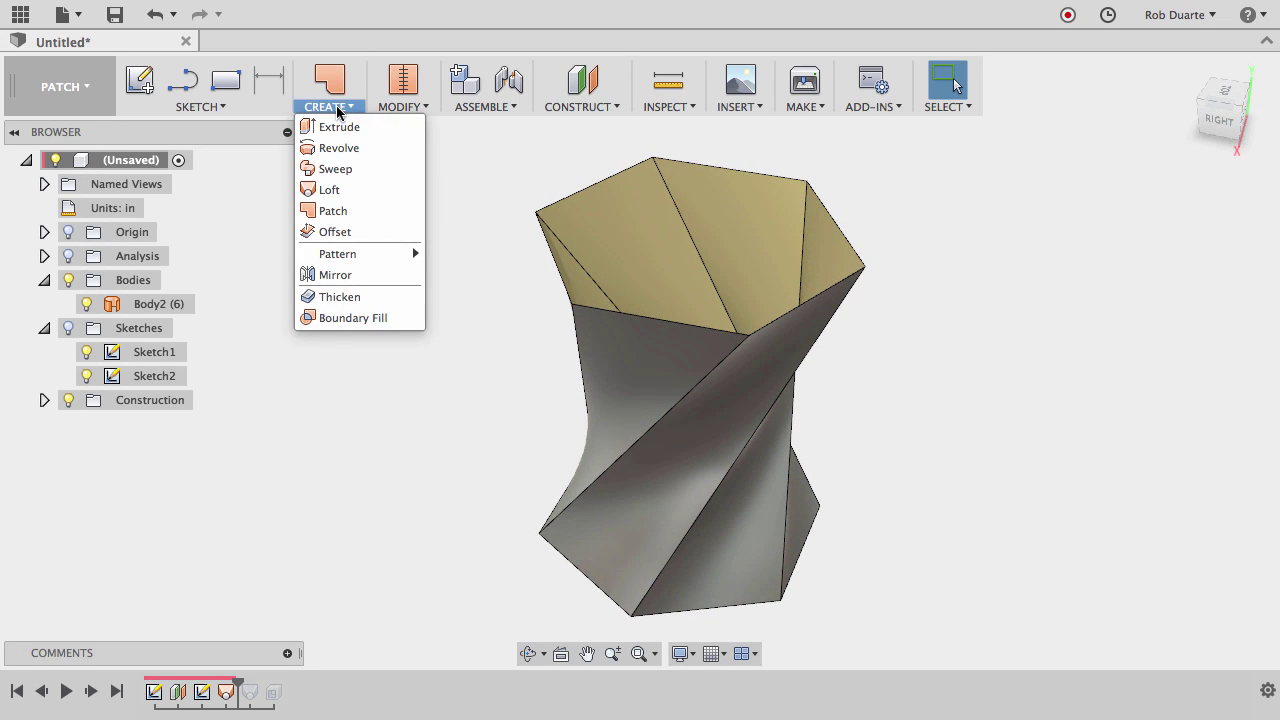
pyautogui.click(345, 297)
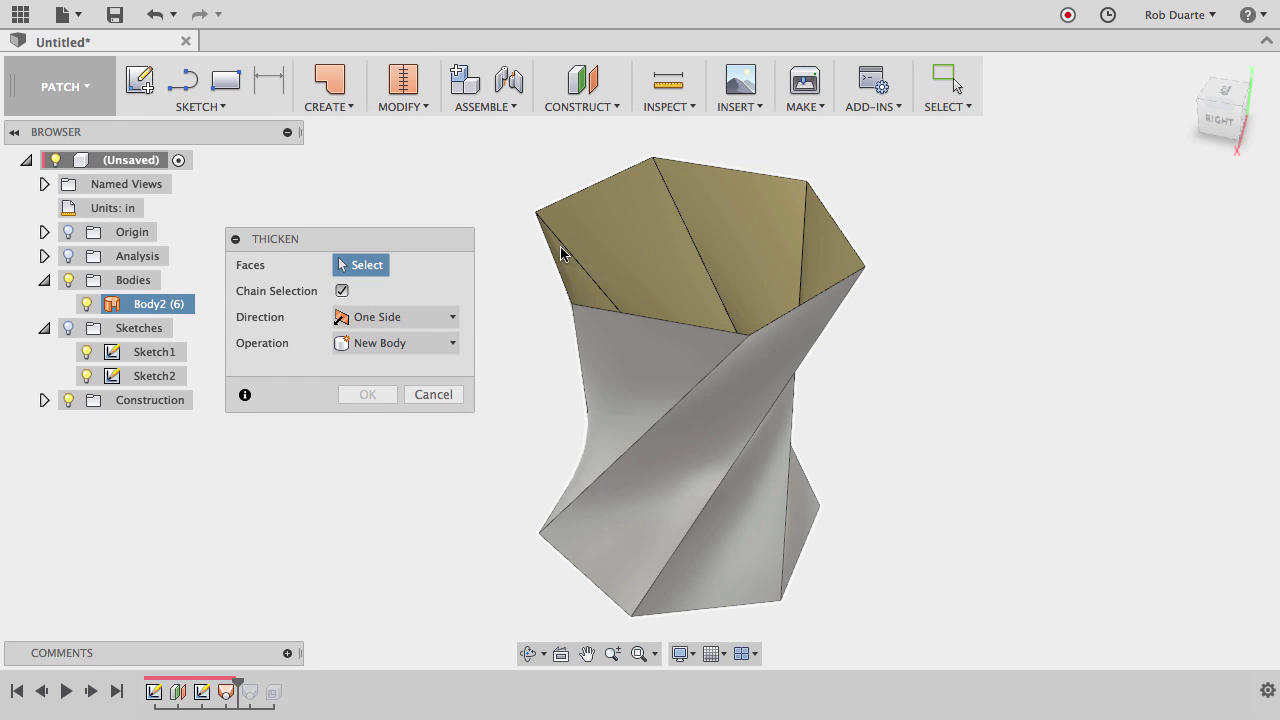
pyautogui.click(626, 462)
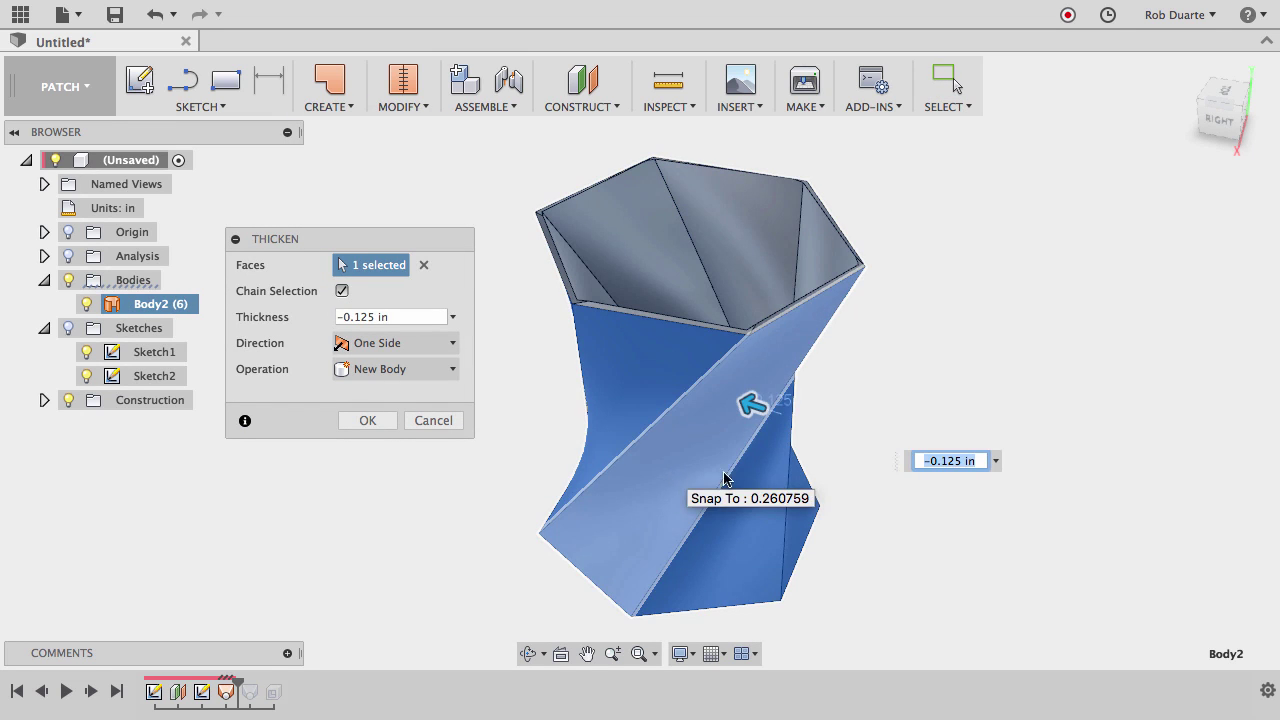
pyautogui.click(958, 459)
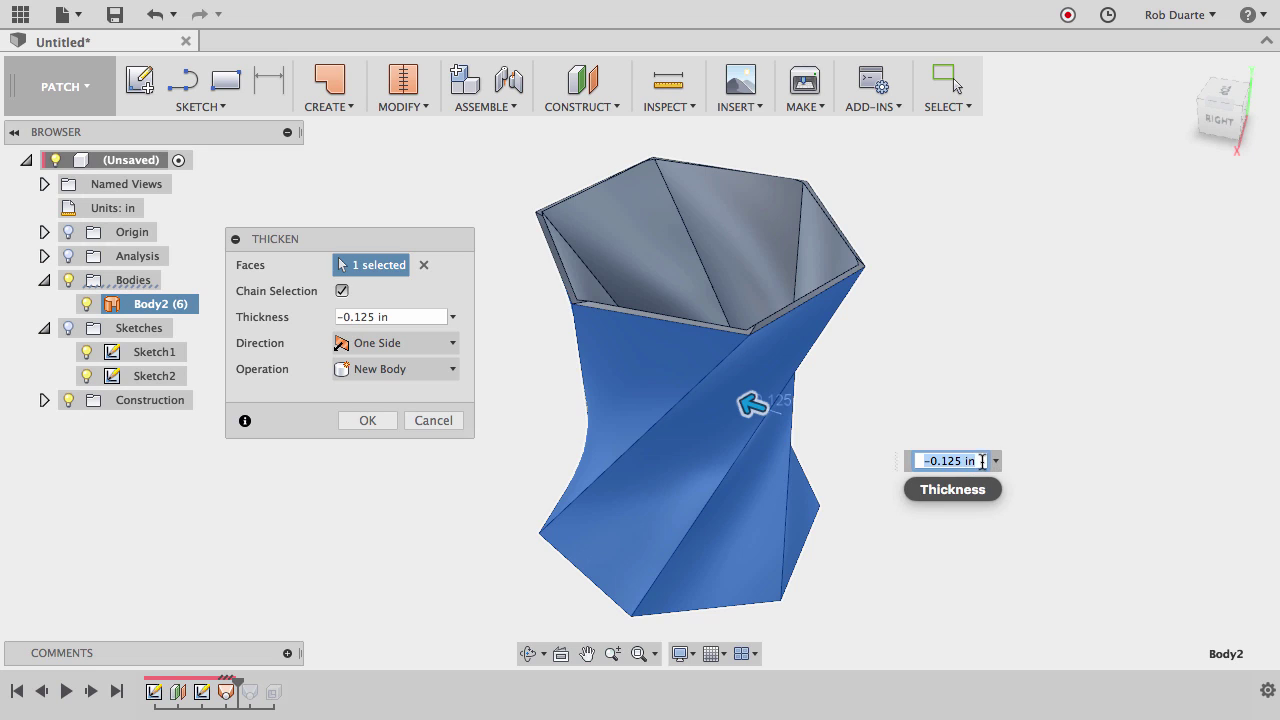
pyautogui.click(370, 421)
pyautogui.press('Return')
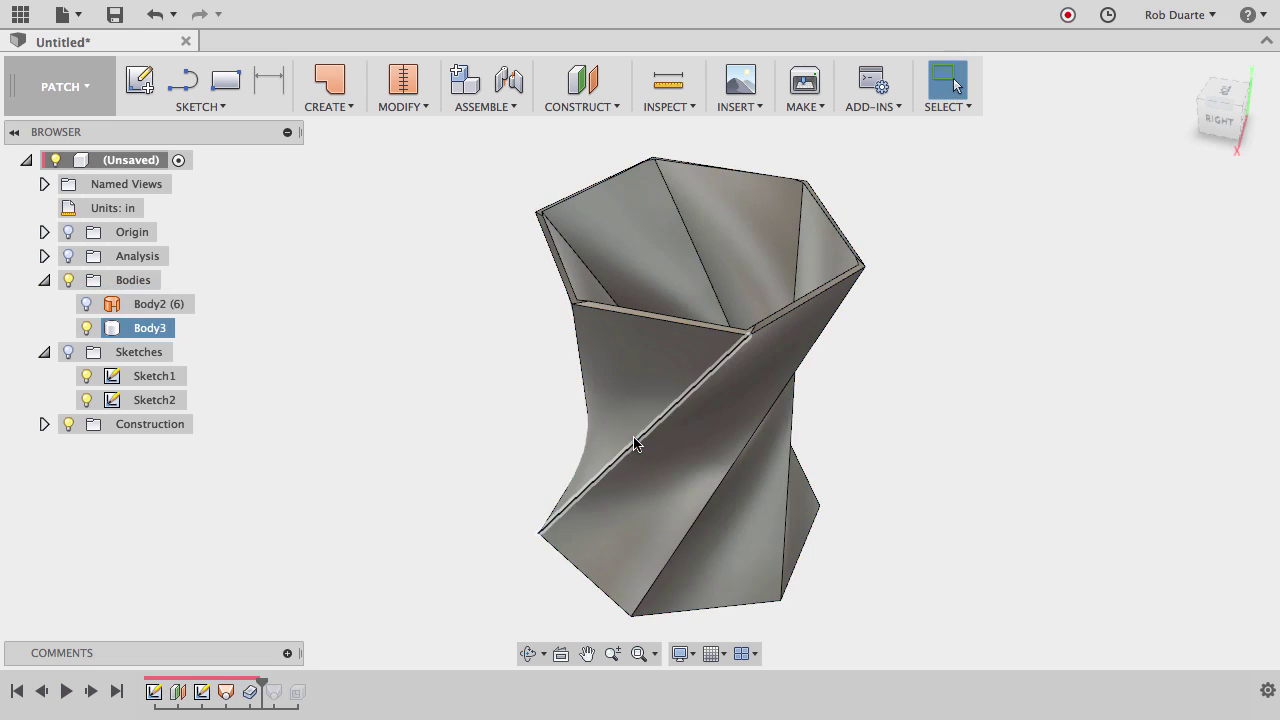
# - Roll the timeline back before Thicken, show Body2, and view its open bottom
pyautogui.click(130, 332)
pyautogui.moveTo(460, 400)
pyautogui.keyDown('shift'); pyautogui.mouseDown(button='middle')
pyautogui.moveTo(548, 424)
pyautogui.moveTo(614, 414)
pyautogui.moveTo(654, 357)
pyautogui.mouseUp(button='middle'); pyautogui.keyUp('shift')
pyautogui.click(374, 623)
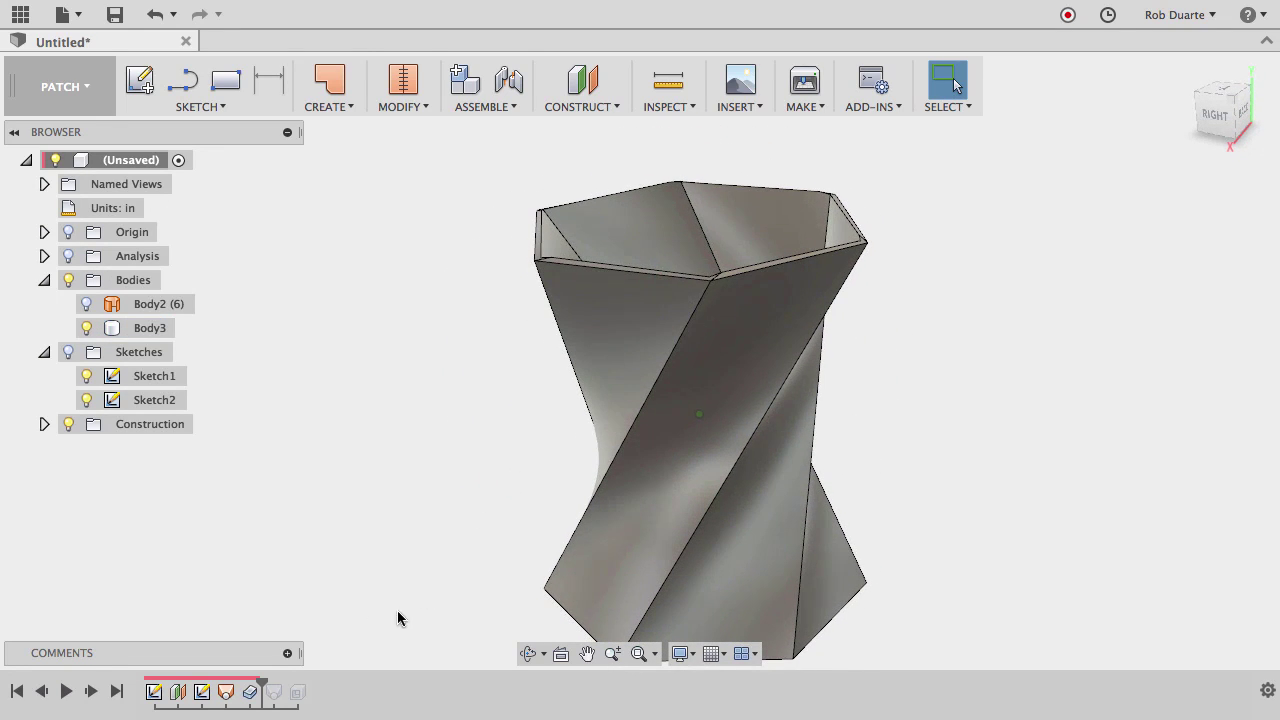
pyautogui.moveTo(262, 680); pyautogui.dragTo(238, 680)
pyautogui.click(86, 304)
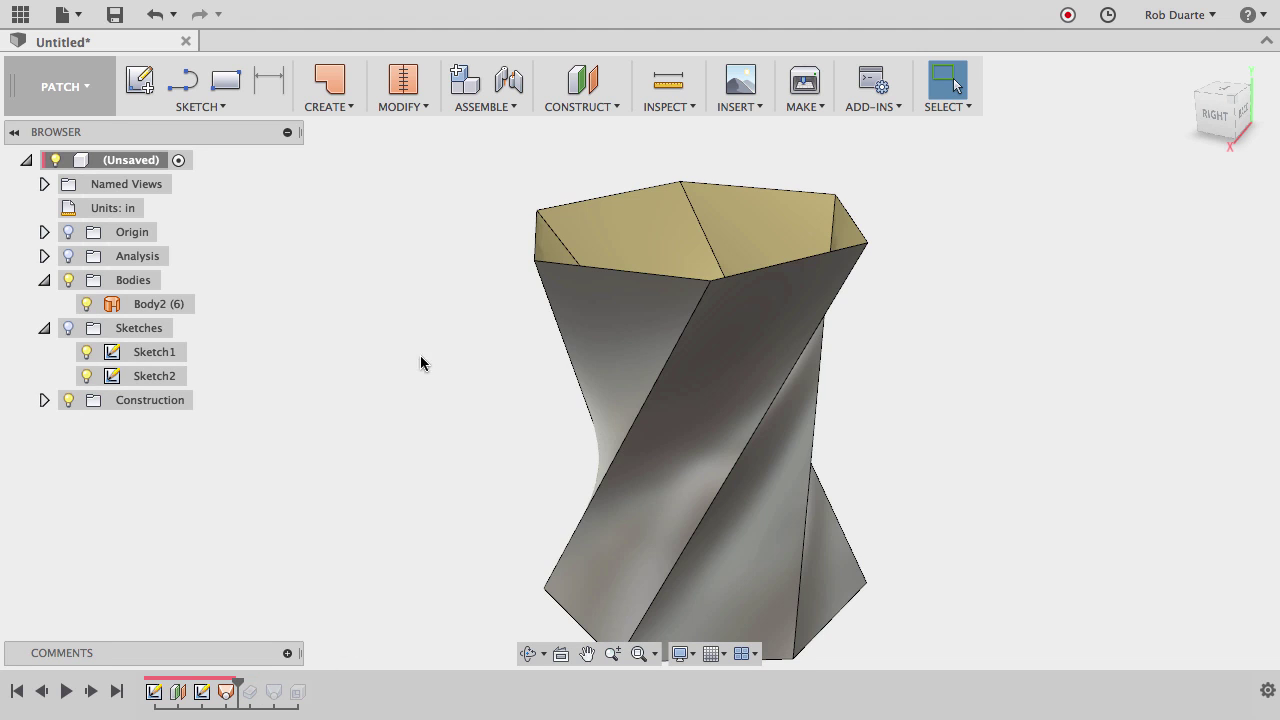
pyautogui.keyDown('shift'); pyautogui.moveTo(431, 363); pyautogui.dragTo(521, 398, button='middle'); pyautogui.keyUp('shift')
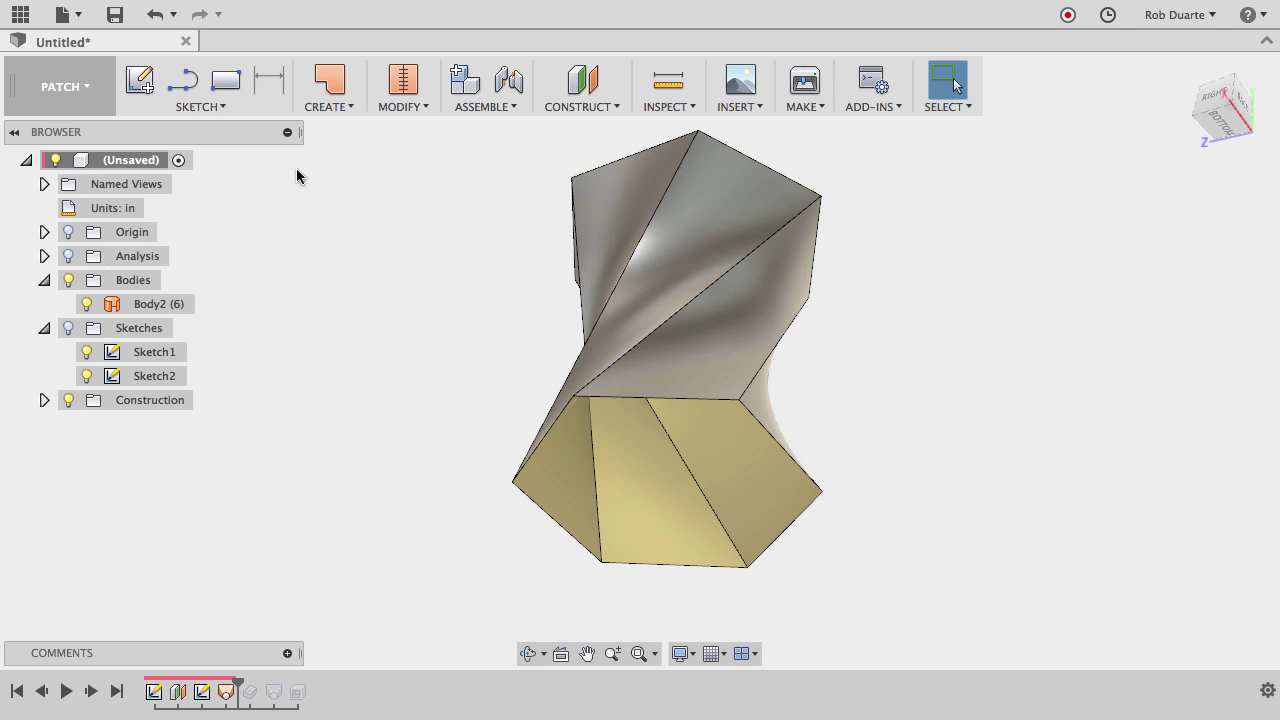
# - Patch the bottom hexagonal edge loop to create flat surface Body4
pyautogui.click(334, 82)
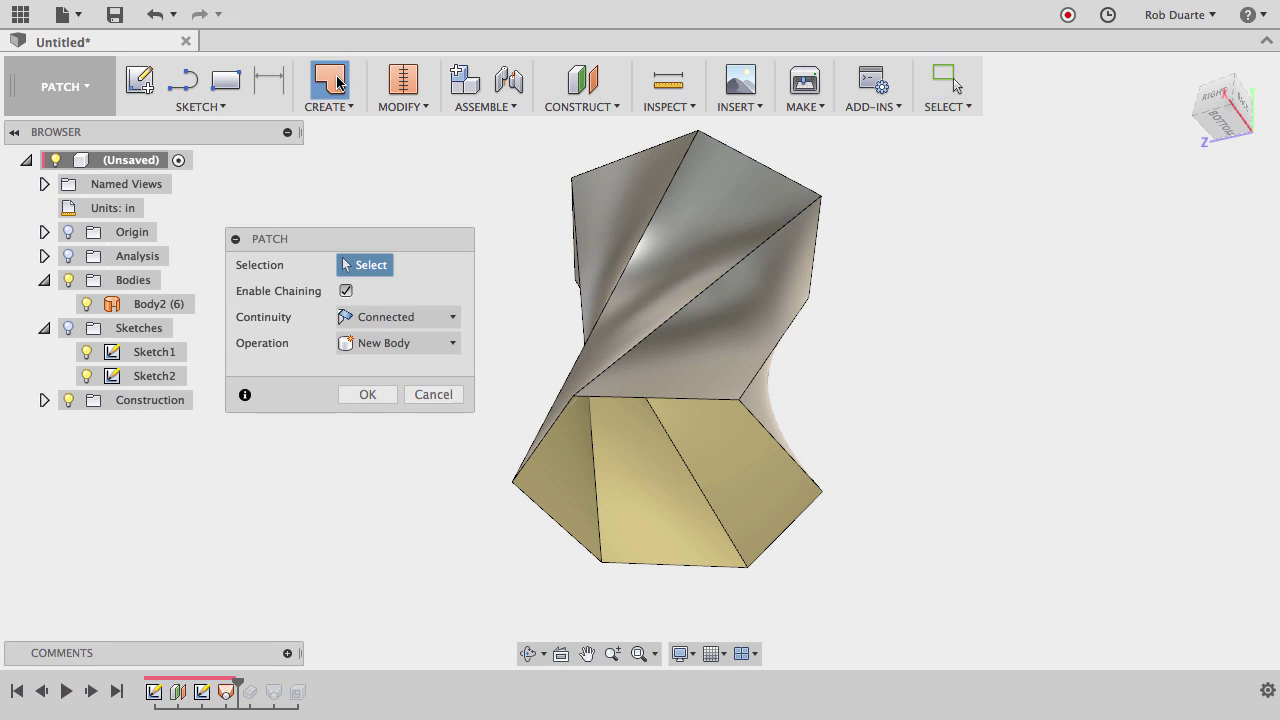
pyautogui.click(627, 403)
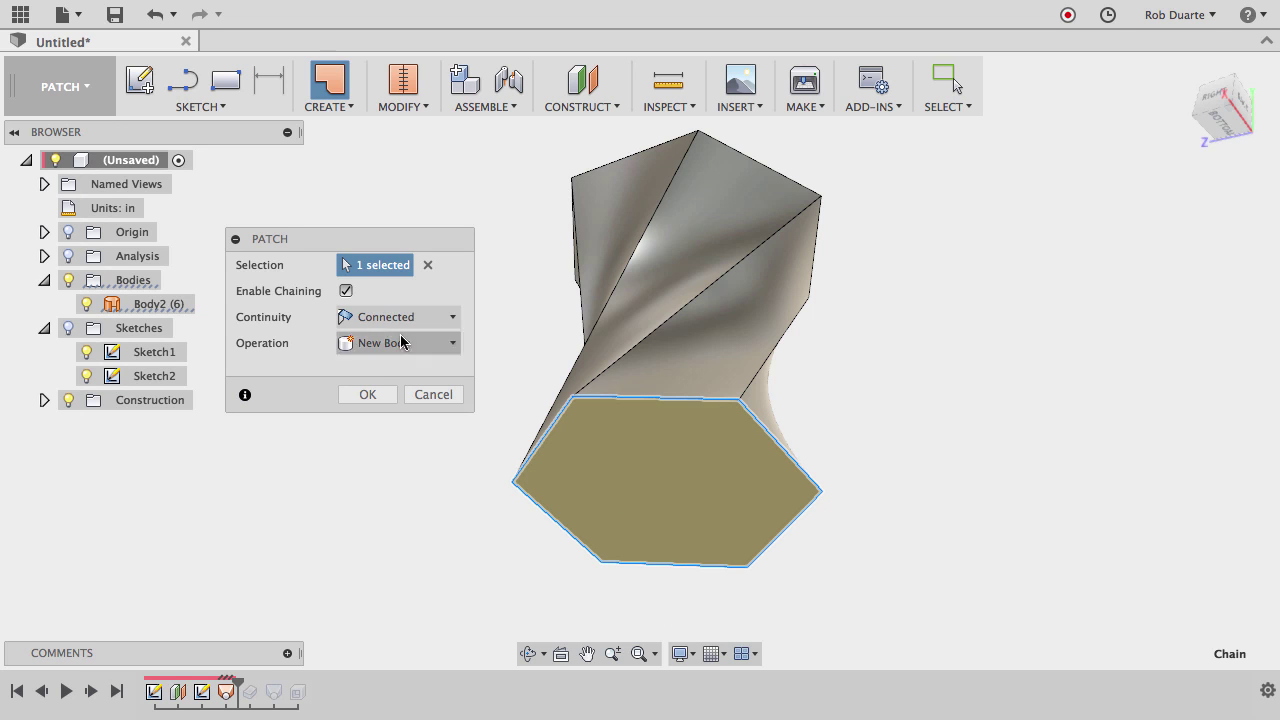
pyautogui.click(368, 394)
pyautogui.keyDown('shift'); pyautogui.moveTo(691, 447); pyautogui.dragTo(628, 499, button='middle'); pyautogui.keyUp('shift')
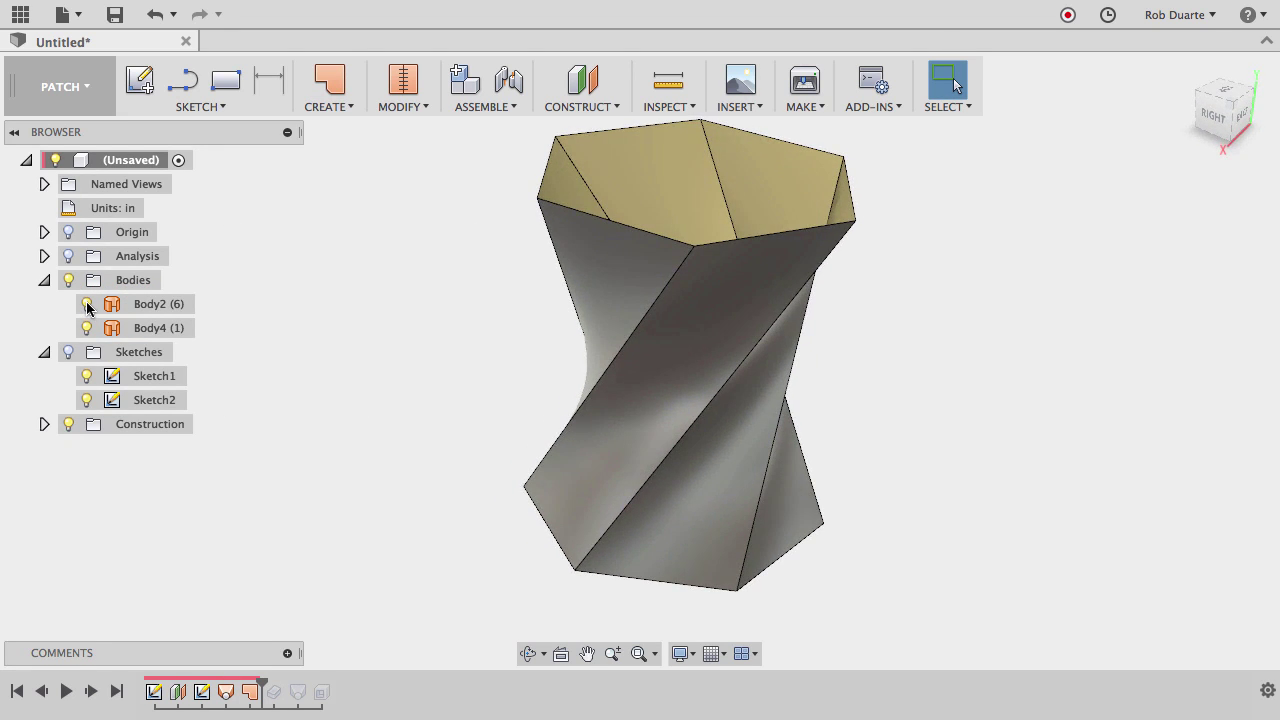
# - Window-select Body2 and Body4 and stitch them into single body Body5
pyautogui.click(87, 304)
pyautogui.click(87, 304)
pyautogui.click(87, 328)
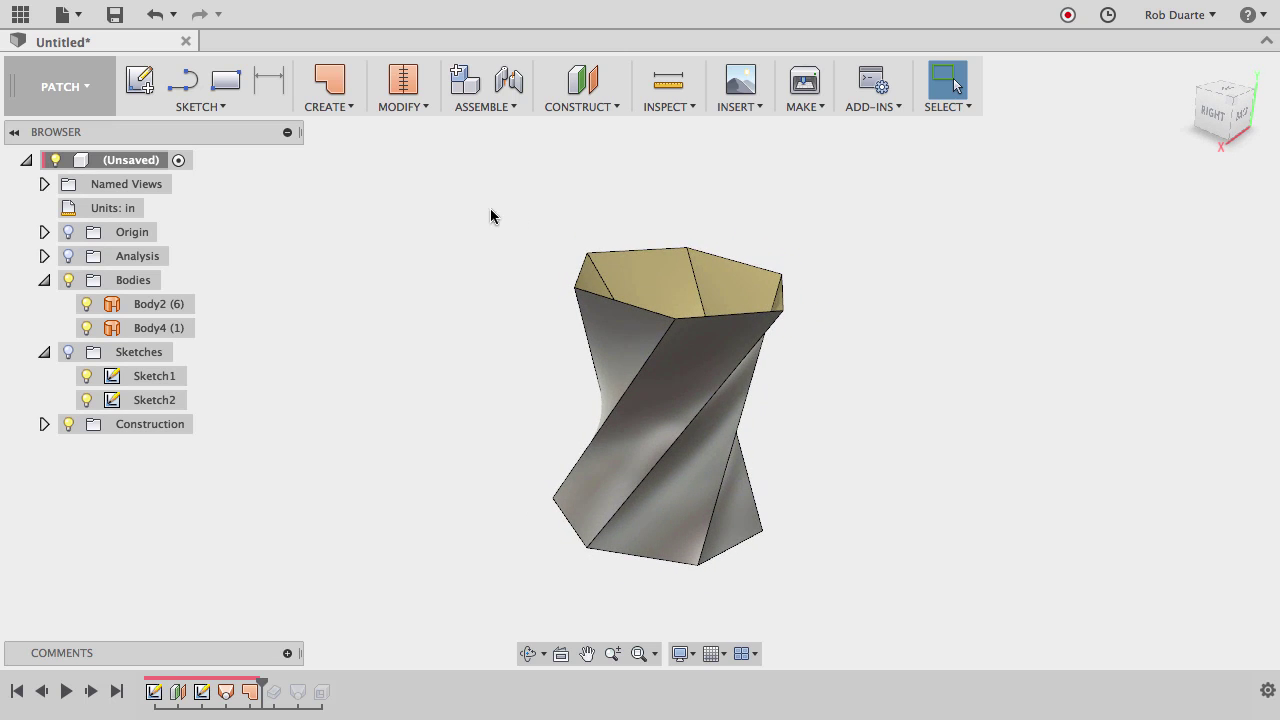
pyautogui.moveTo(451, 170); pyautogui.dragTo(901, 600)
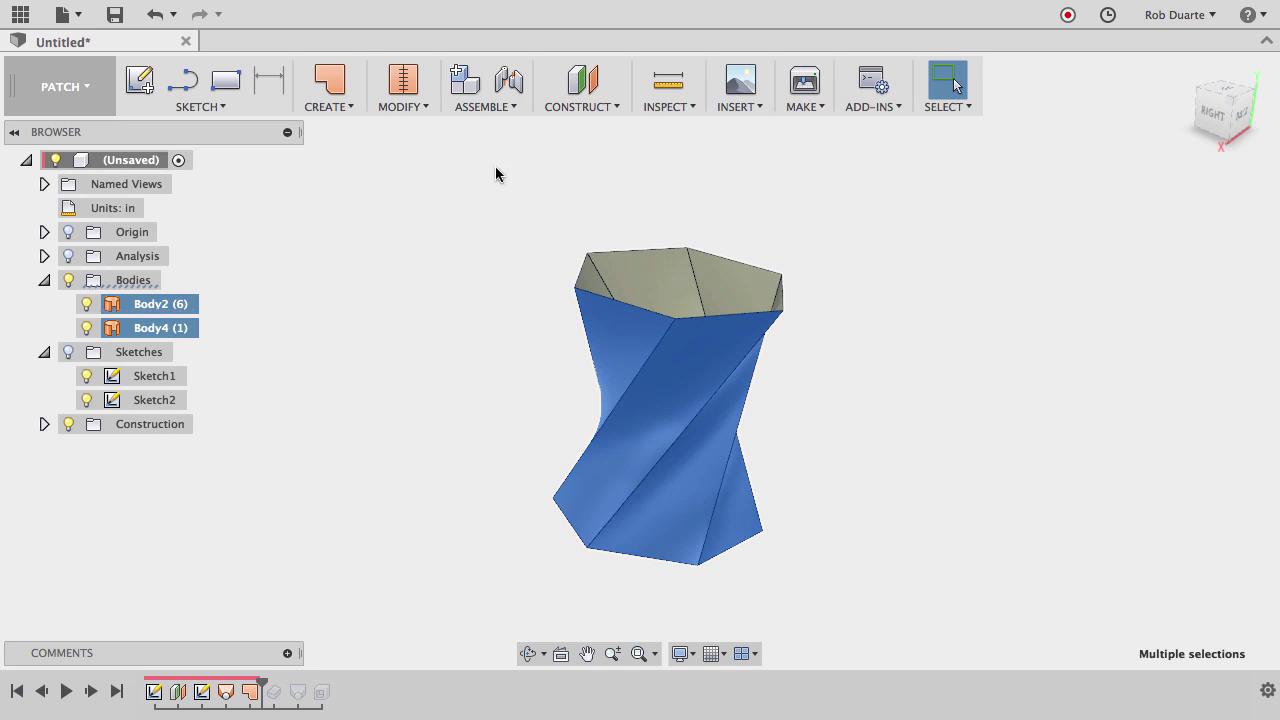
pyautogui.click(401, 77)
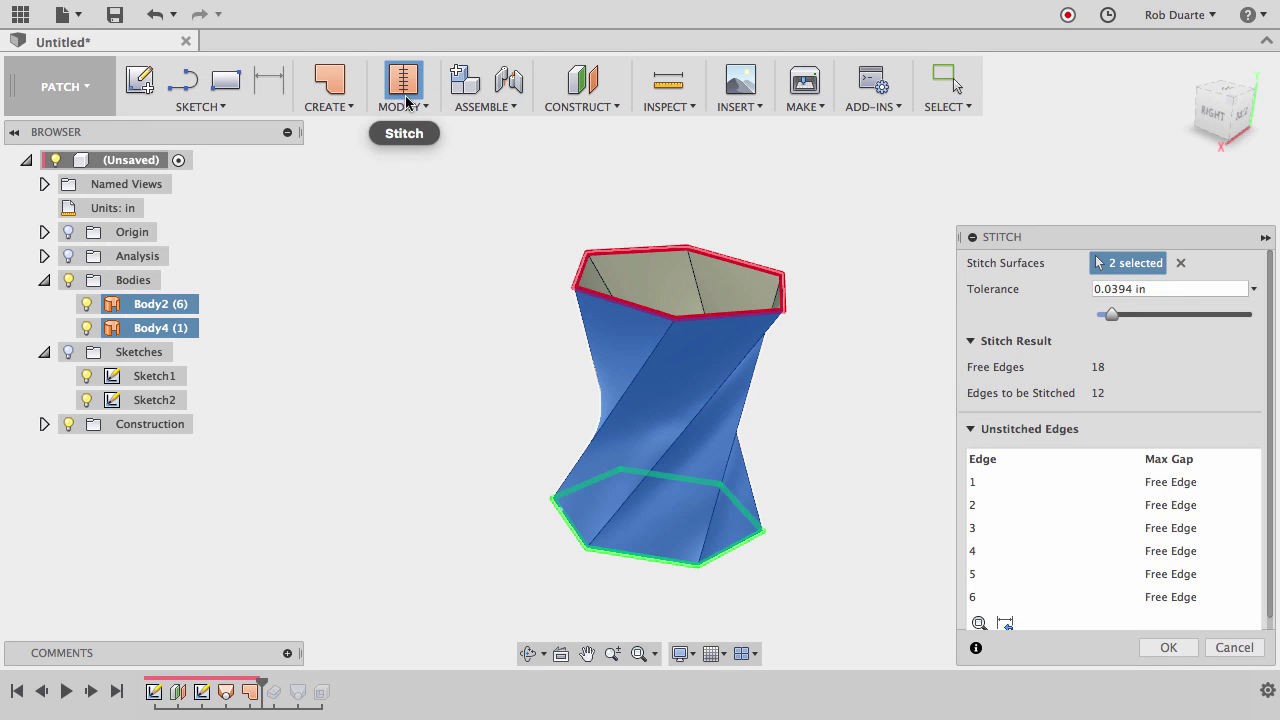
pyautogui.click(1170, 648)
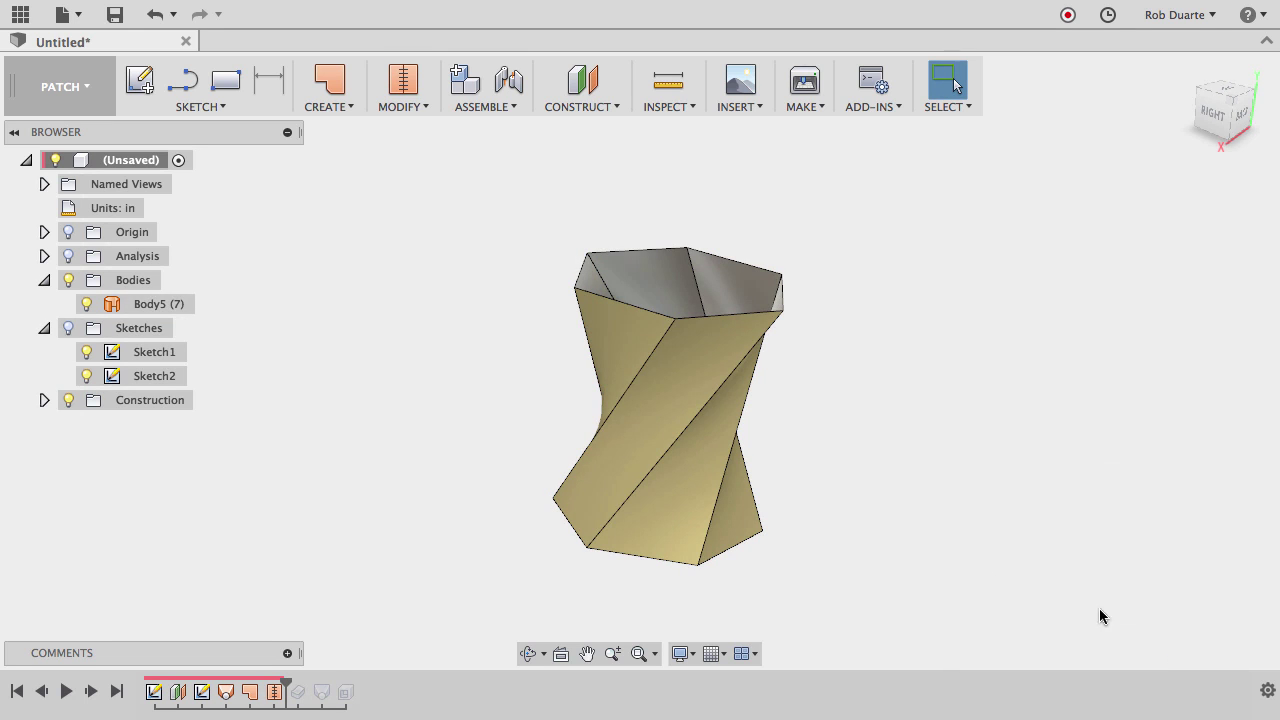
pyautogui.click(87, 304)
pyautogui.click(87, 304)
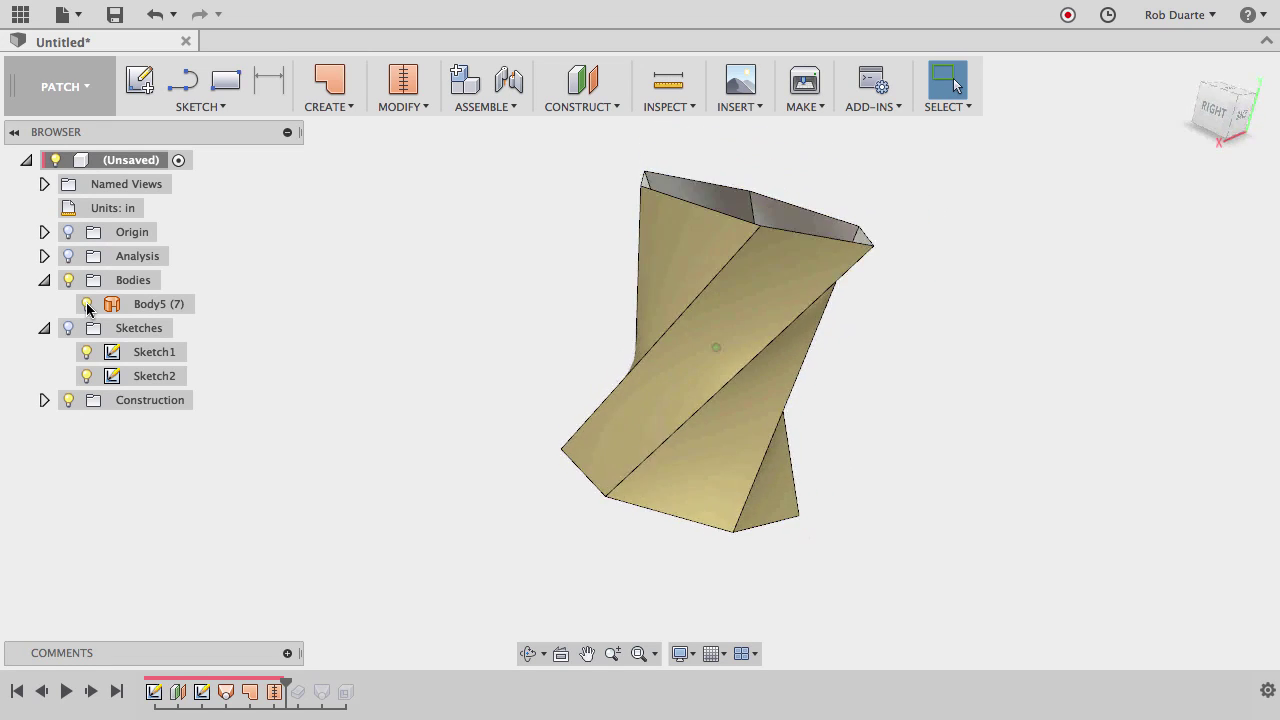
# - Thicken all seven faces of Body5 by 0.125 in to create Body6
pyautogui.click(343, 107)
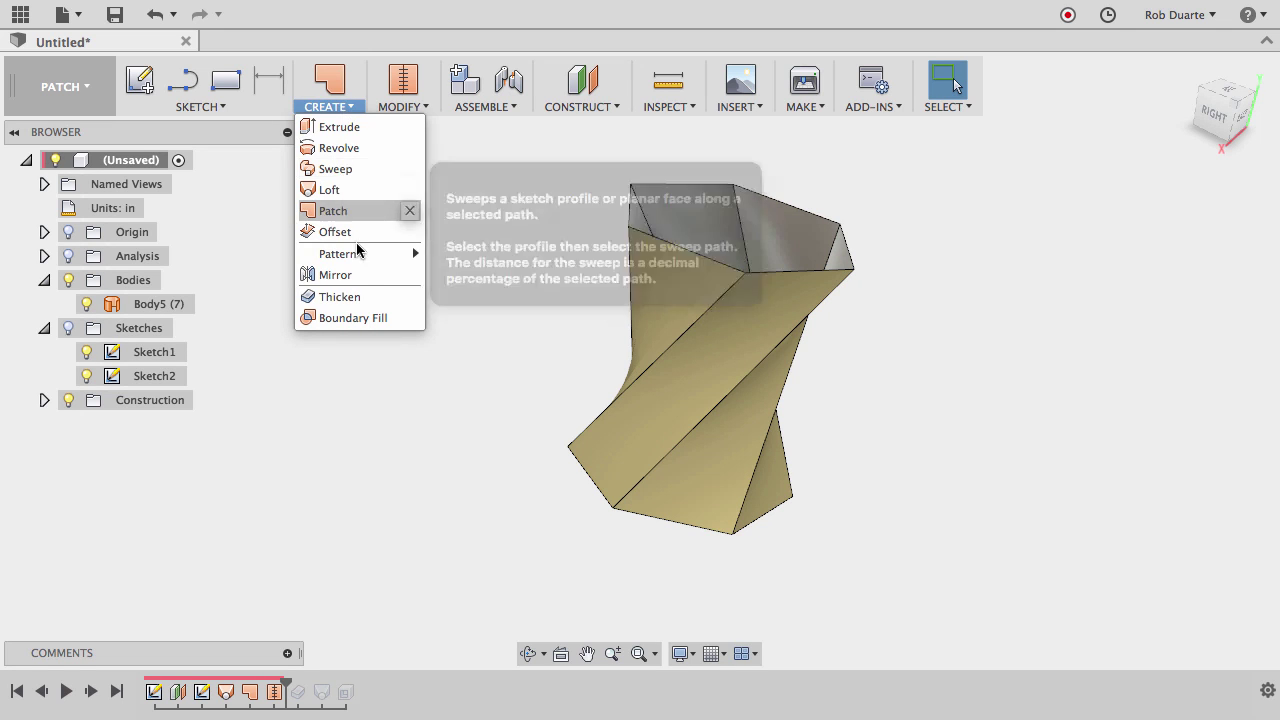
pyautogui.click(355, 297)
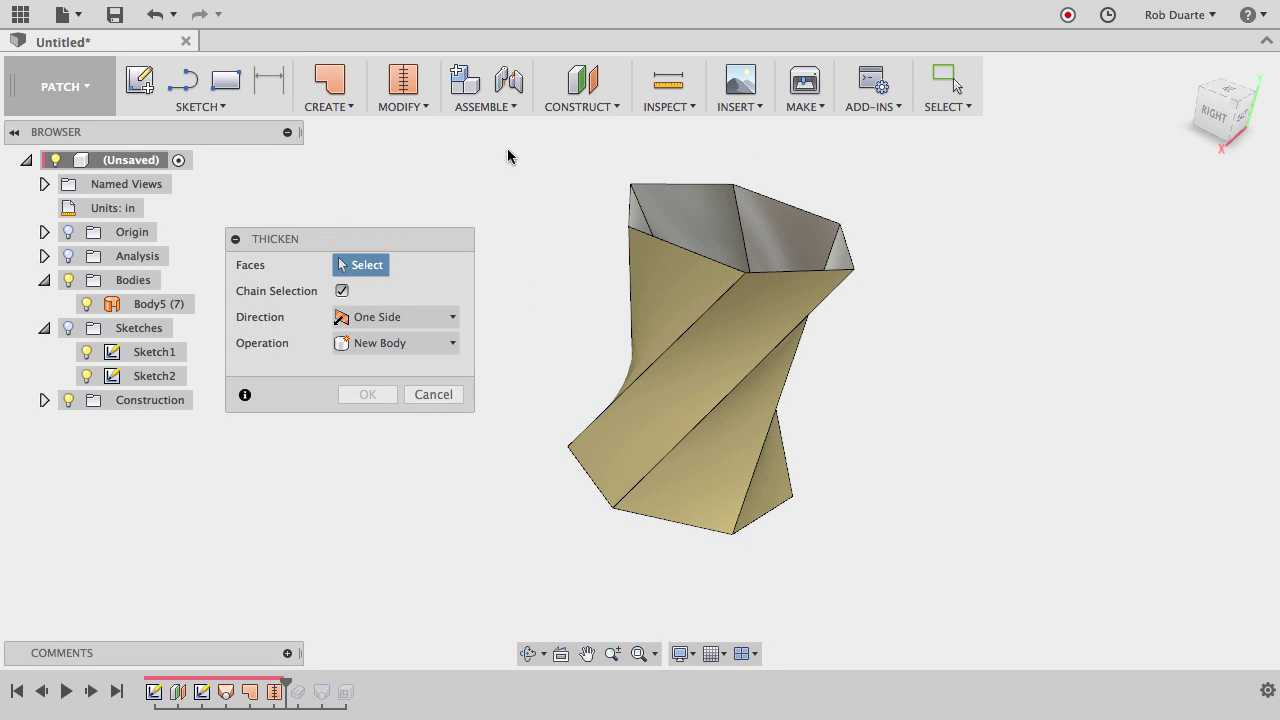
pyautogui.moveTo(551, 149); pyautogui.dragTo(1009, 663)
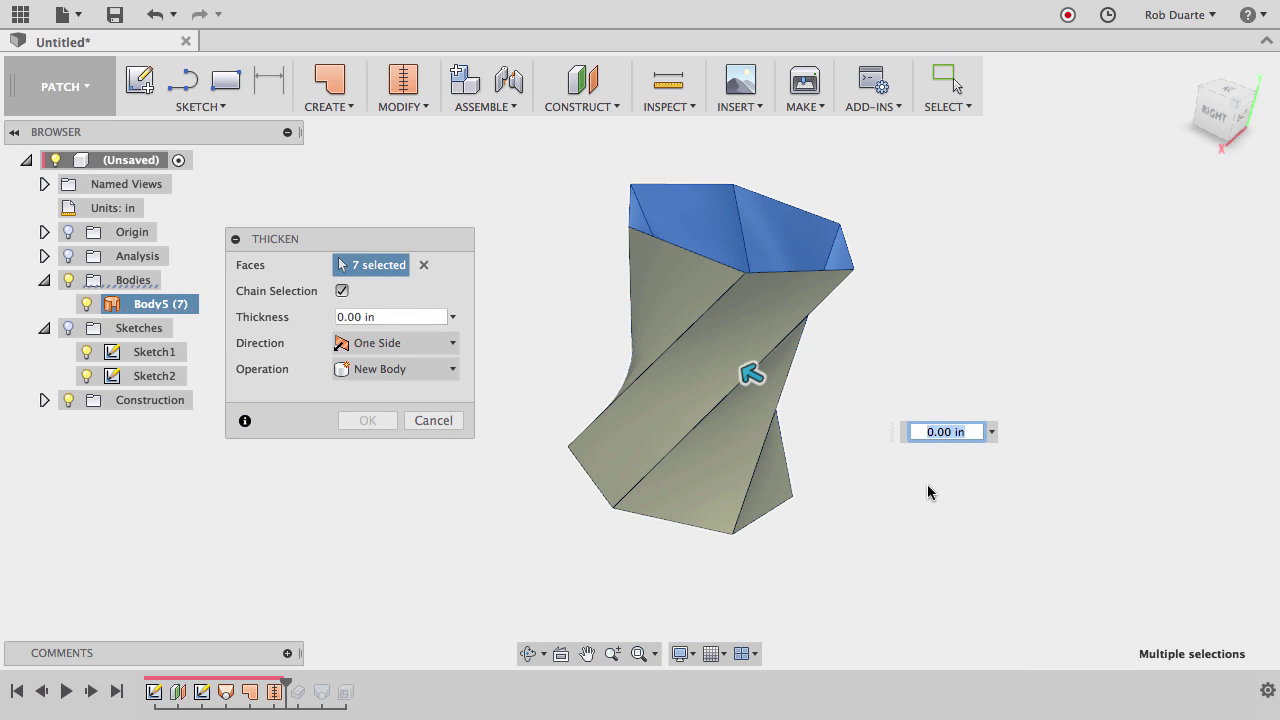
pyautogui.write('.125')
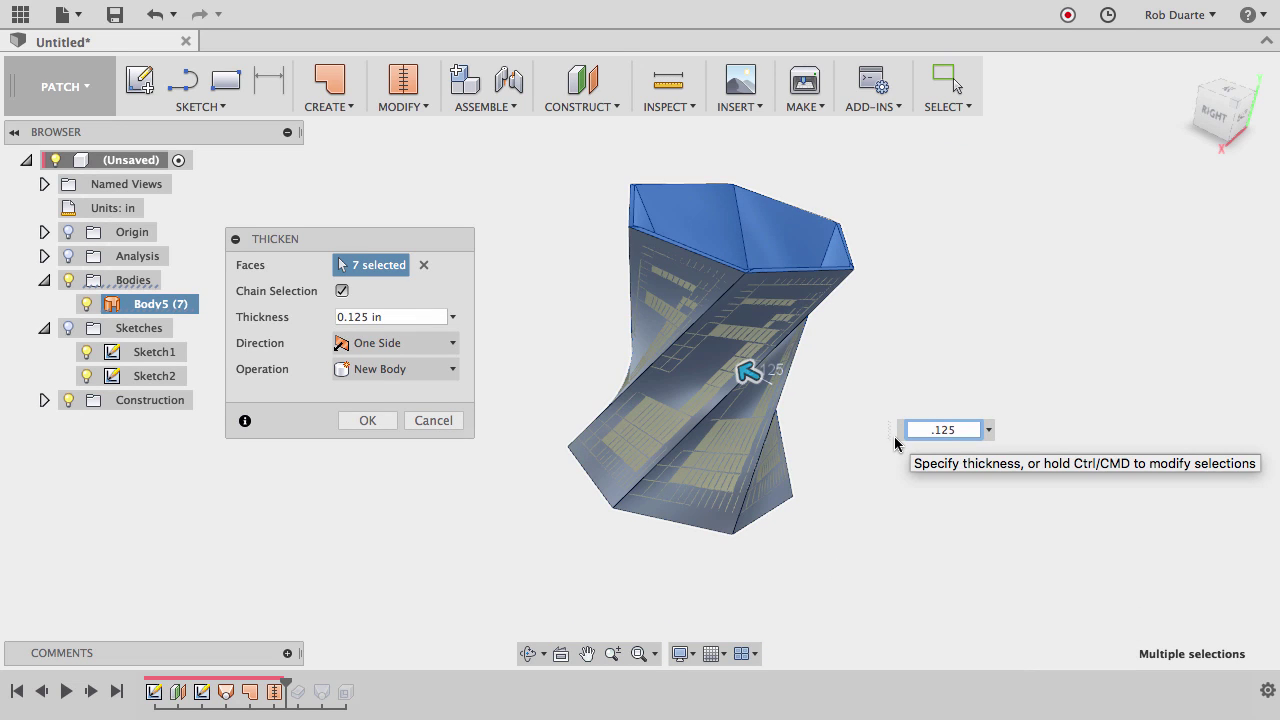
pyautogui.click(366, 421)
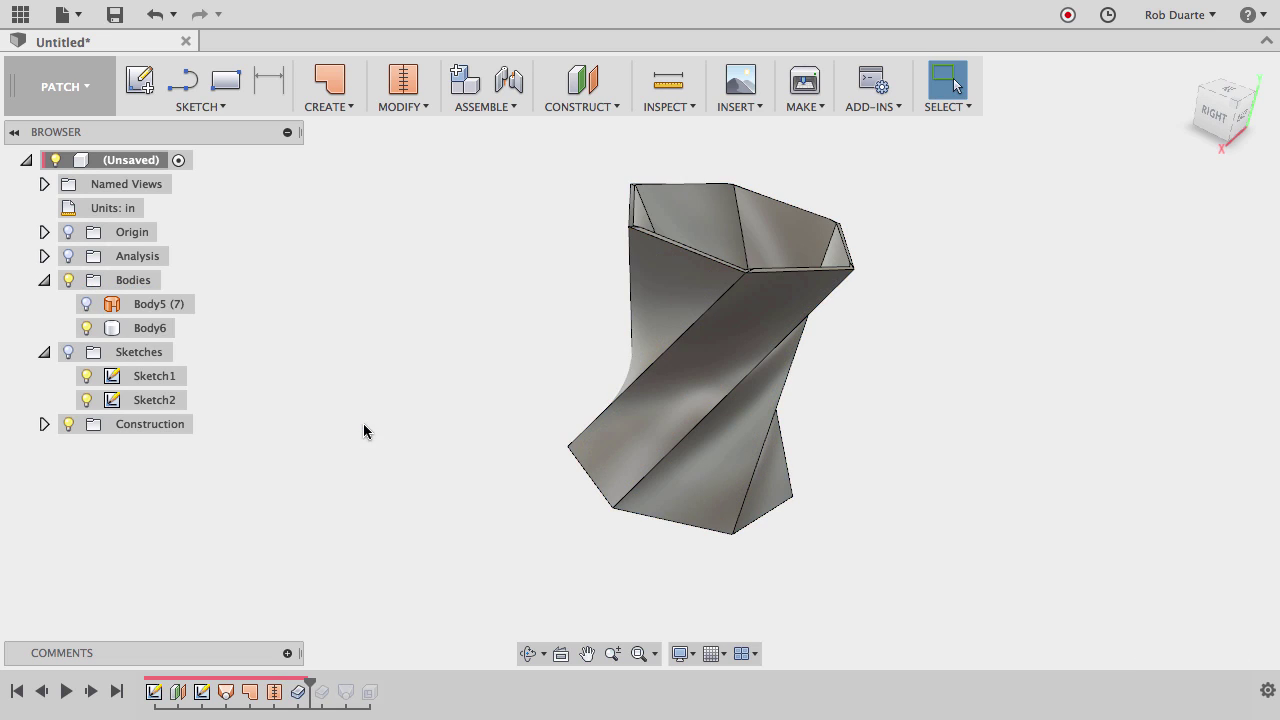
# - Hide Body5, show Body6, and turn on the section analysis to expose its walls
pyautogui.click(87, 330)
pyautogui.click(86, 304)
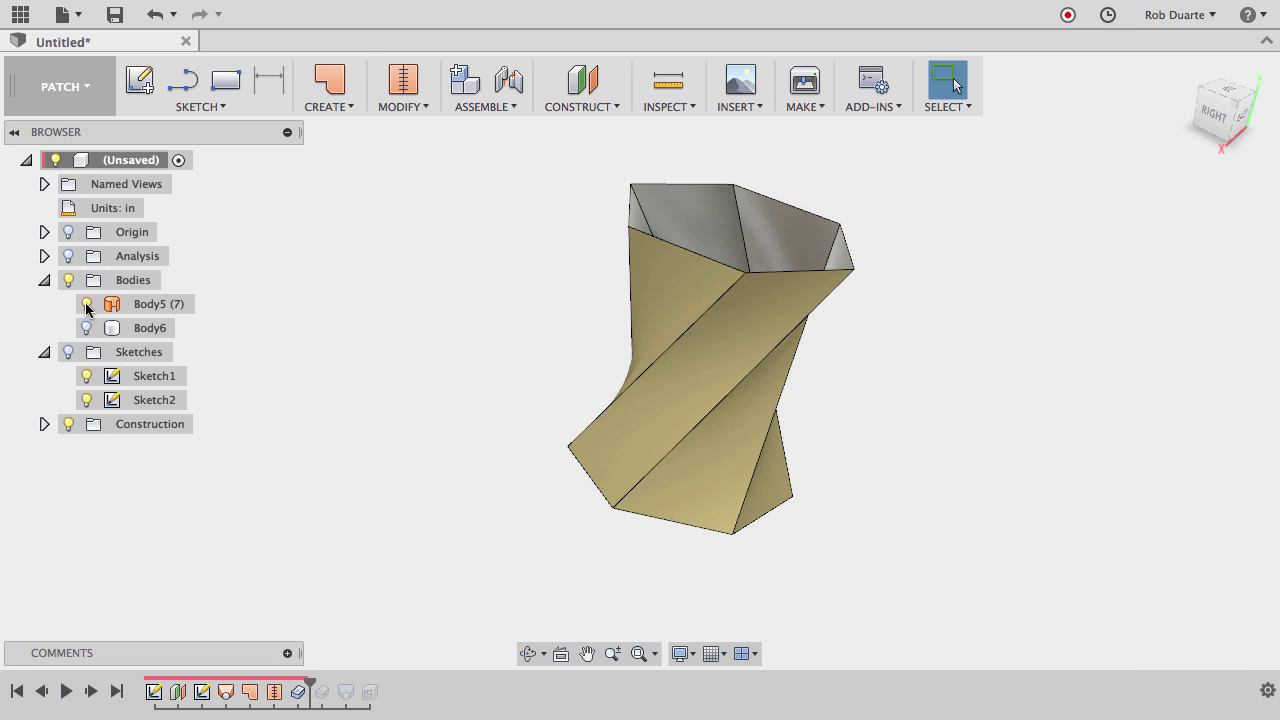
pyautogui.click(87, 328)
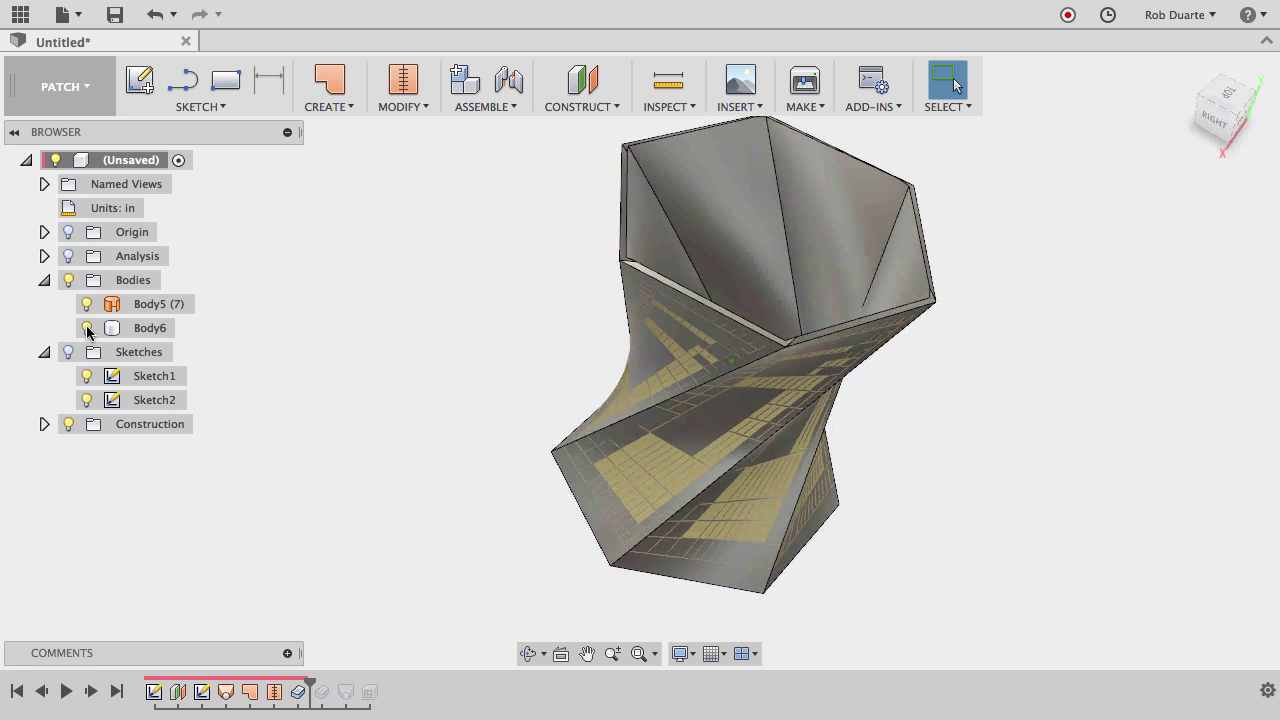
pyautogui.click(86, 304)
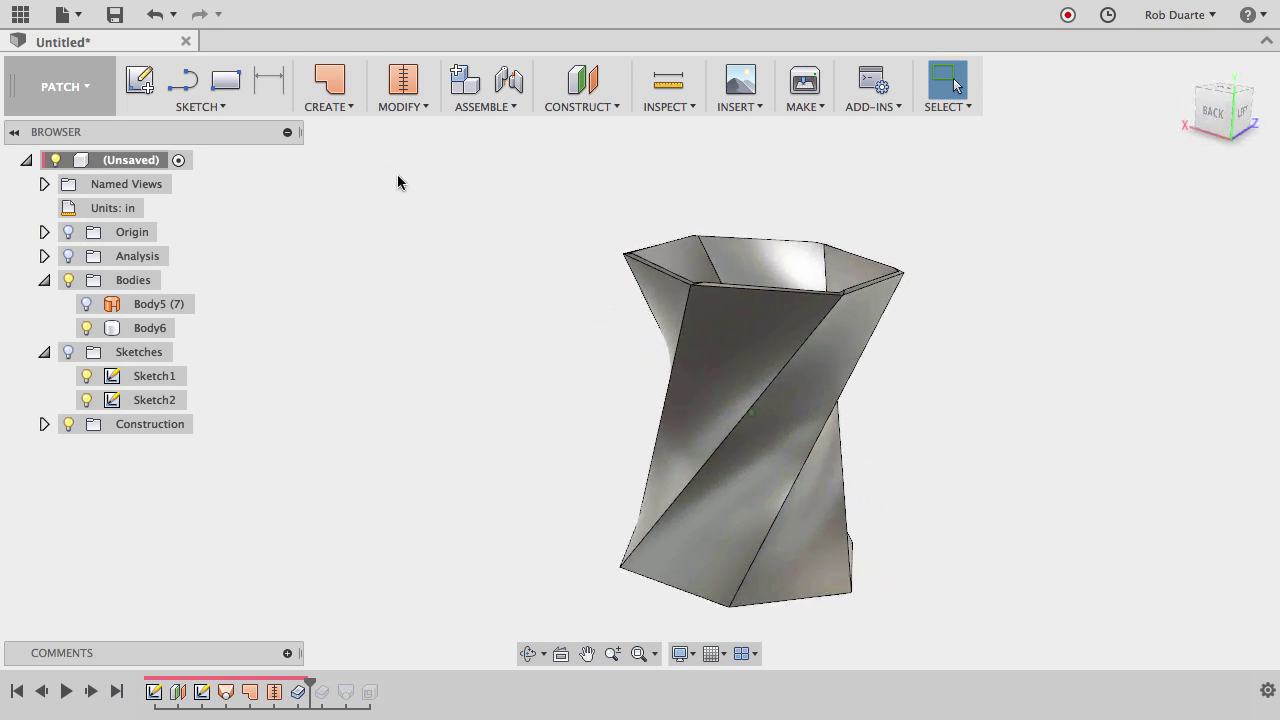
pyautogui.click(69, 257)
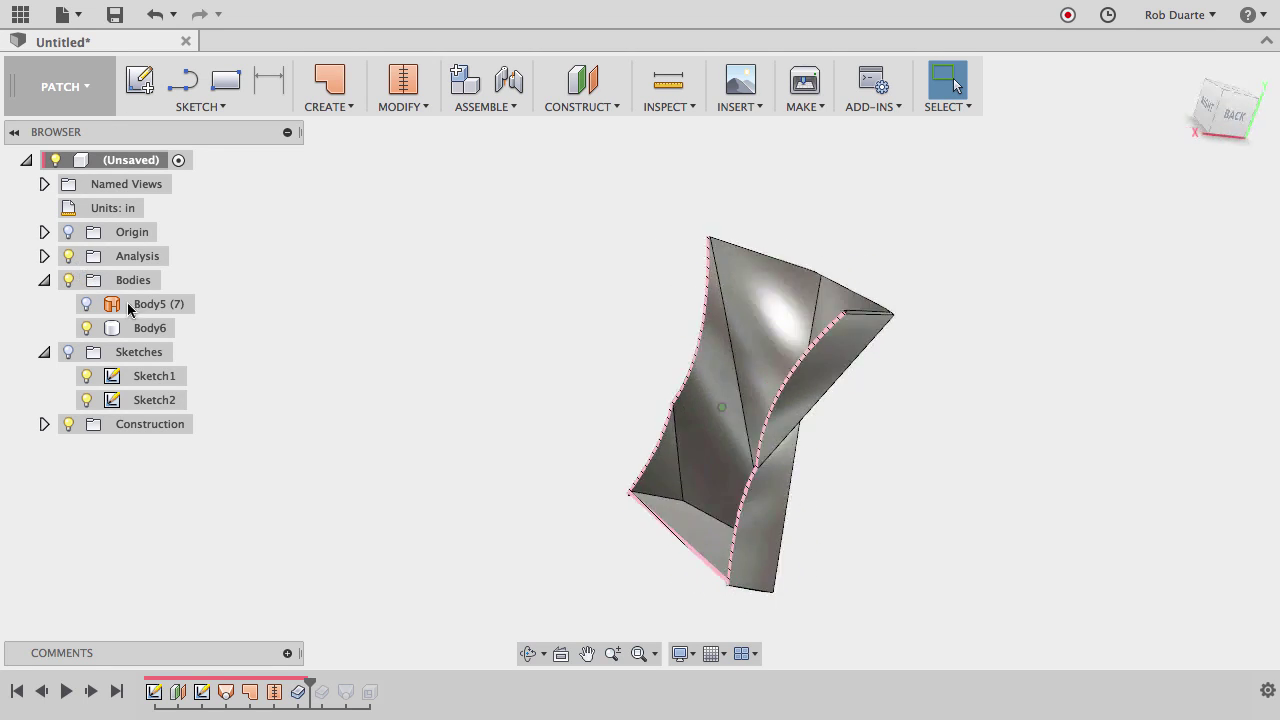
pyautogui.click(140, 328)
pyautogui.press('Escape')
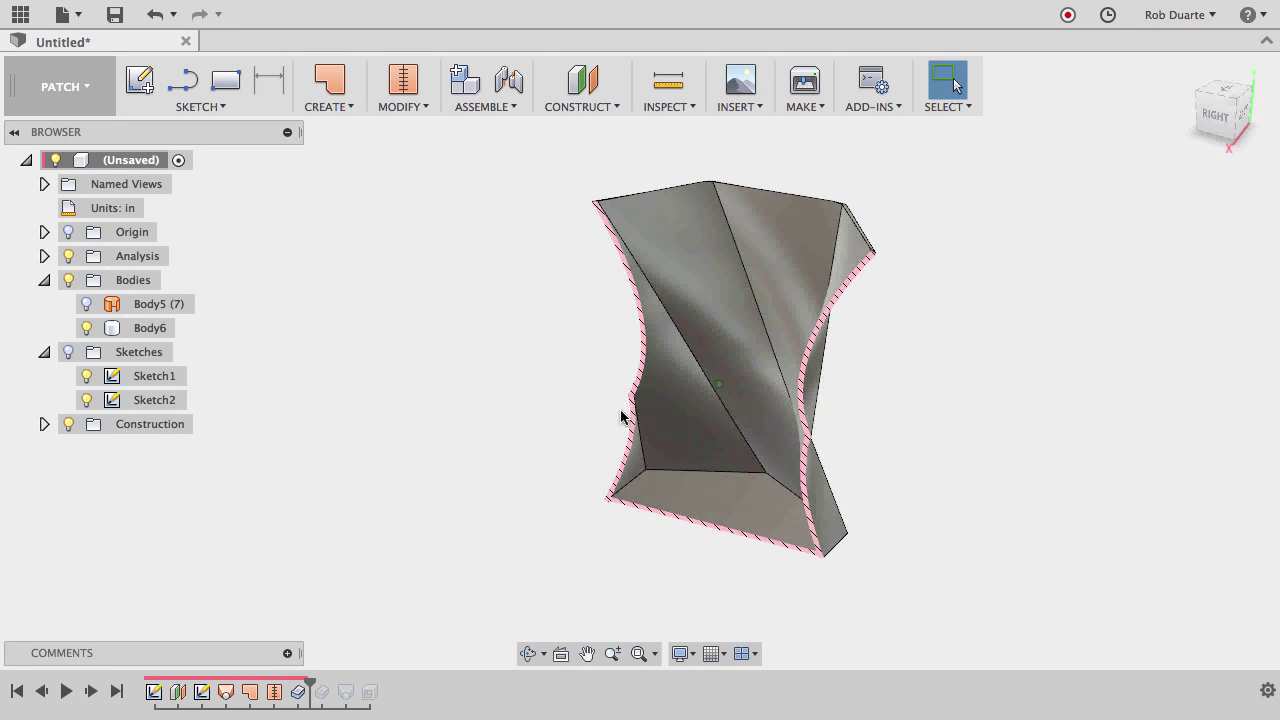